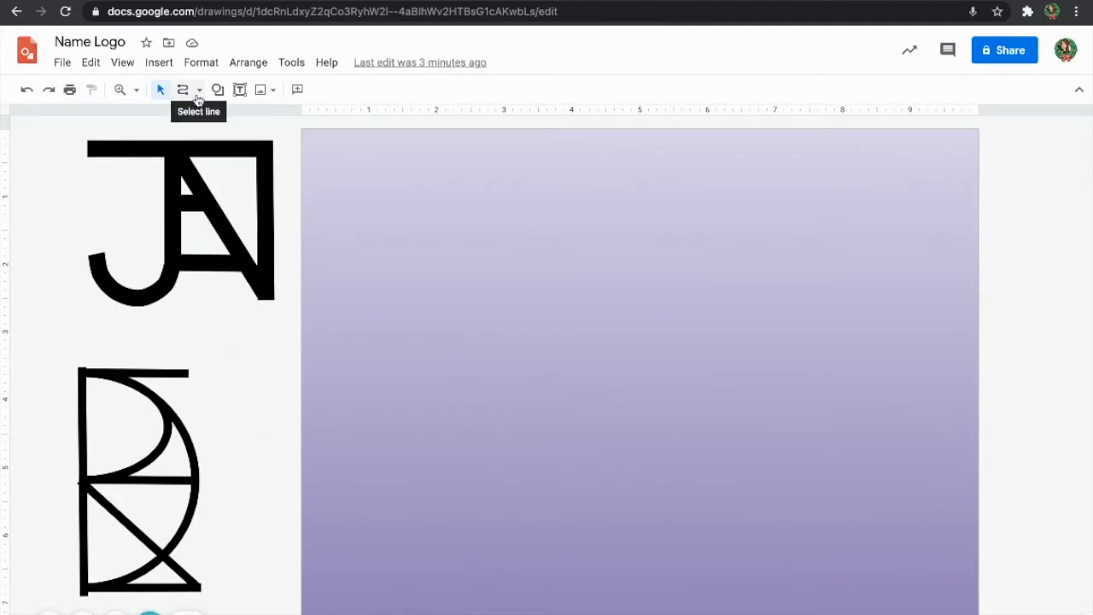
Step: Look at the Albrecht Durer signature image results for monogram ideas, and return to the Name Logo drawing
click(198, 89)
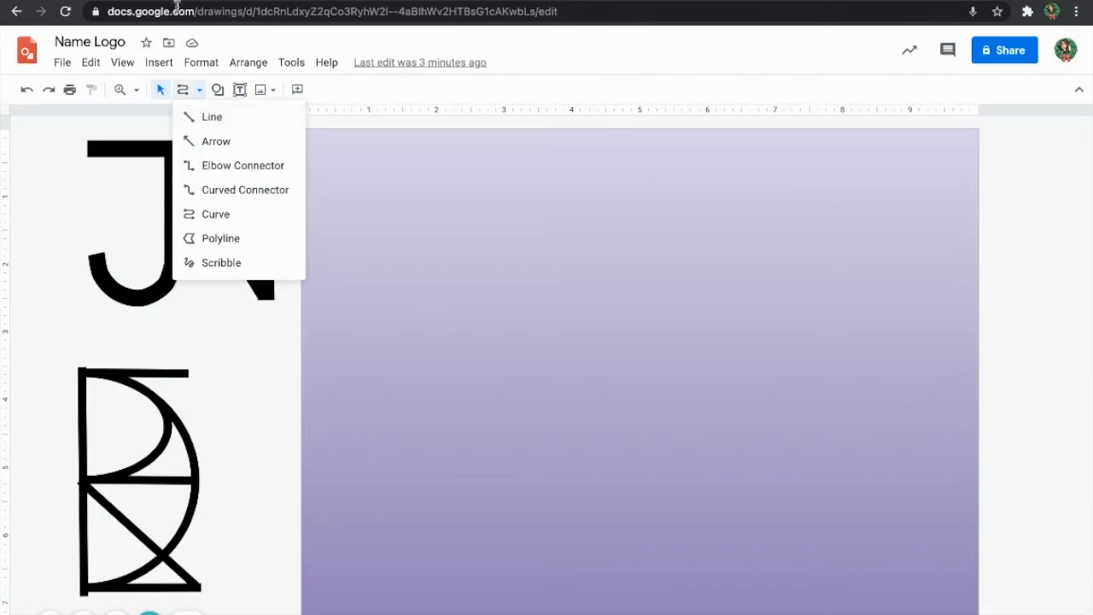
key(ctrl+Tab)
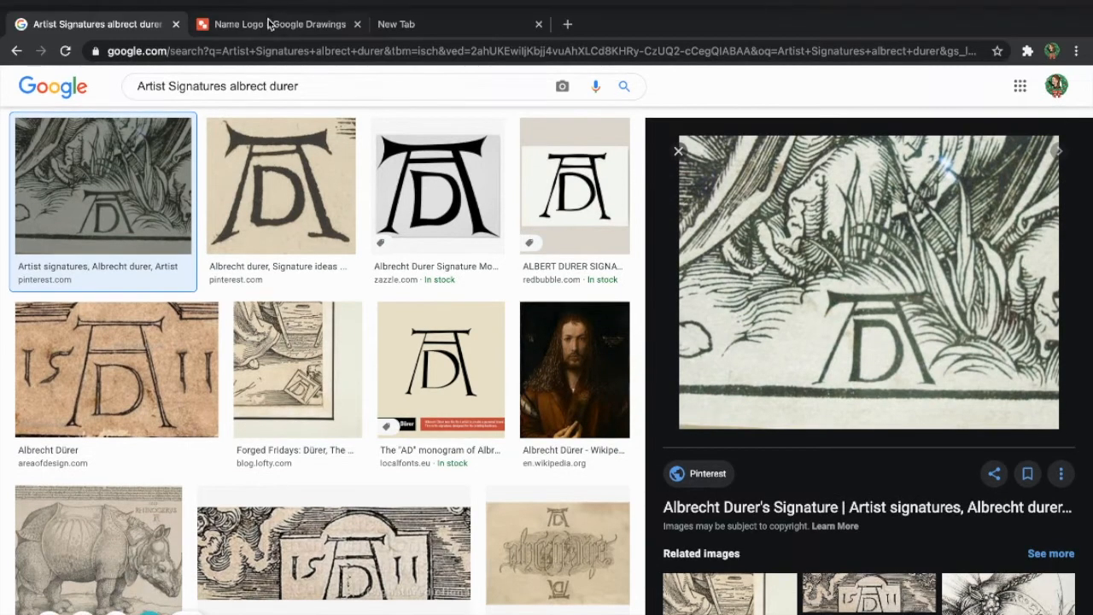
click(269, 24)
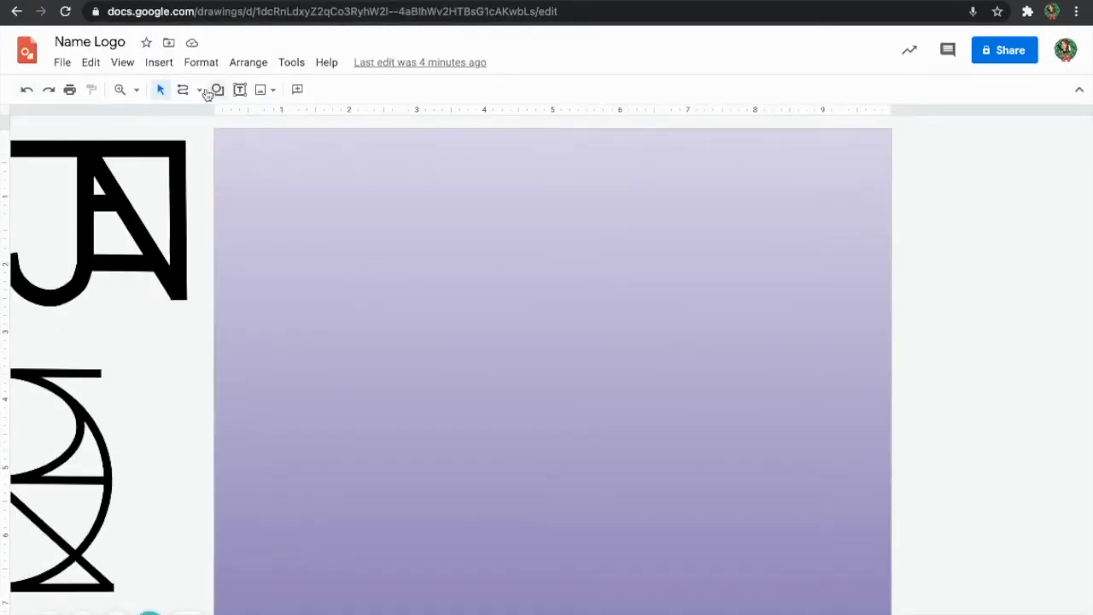
Step: Draw a horizontal line about 5 in long near the canvas top and a vertical line about 3.2 in long down from it
click(199, 129)
click(211, 116)
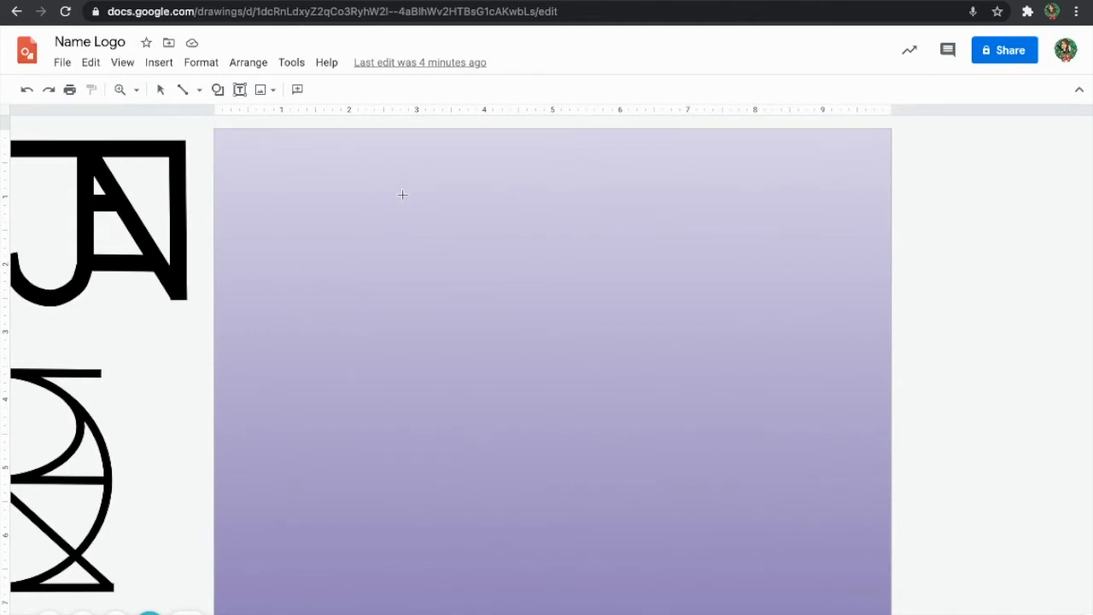
mouse_move(375, 189)
mouse_down()
mouse_move(563, 210)
mouse_move(702, 202)
mouse_move(724, 189)
mouse_move(708, 189)
mouse_up()
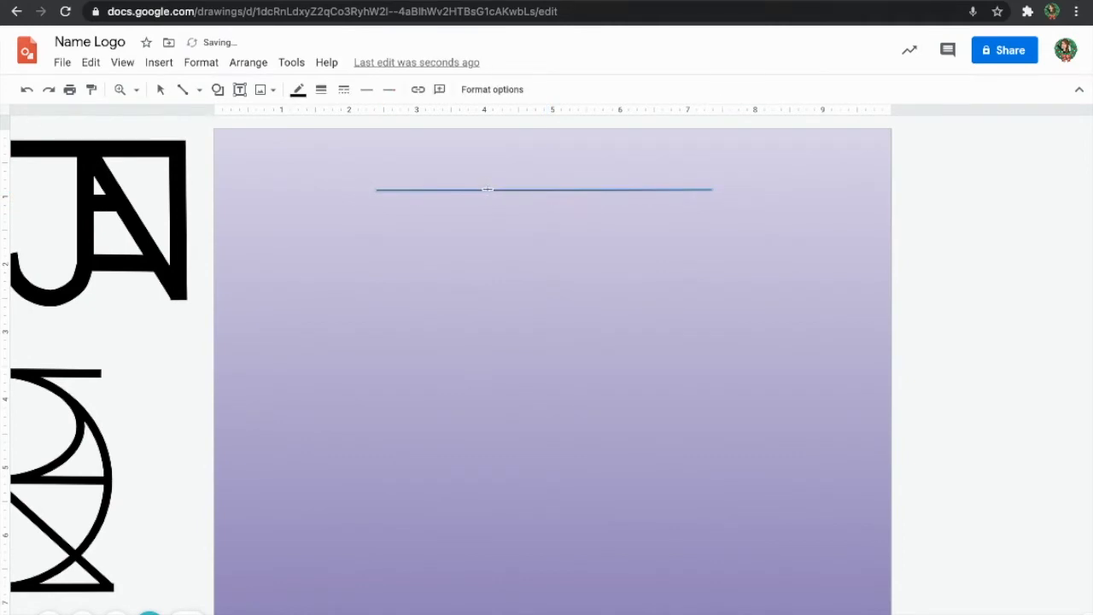
drag(488, 191, 488, 410)
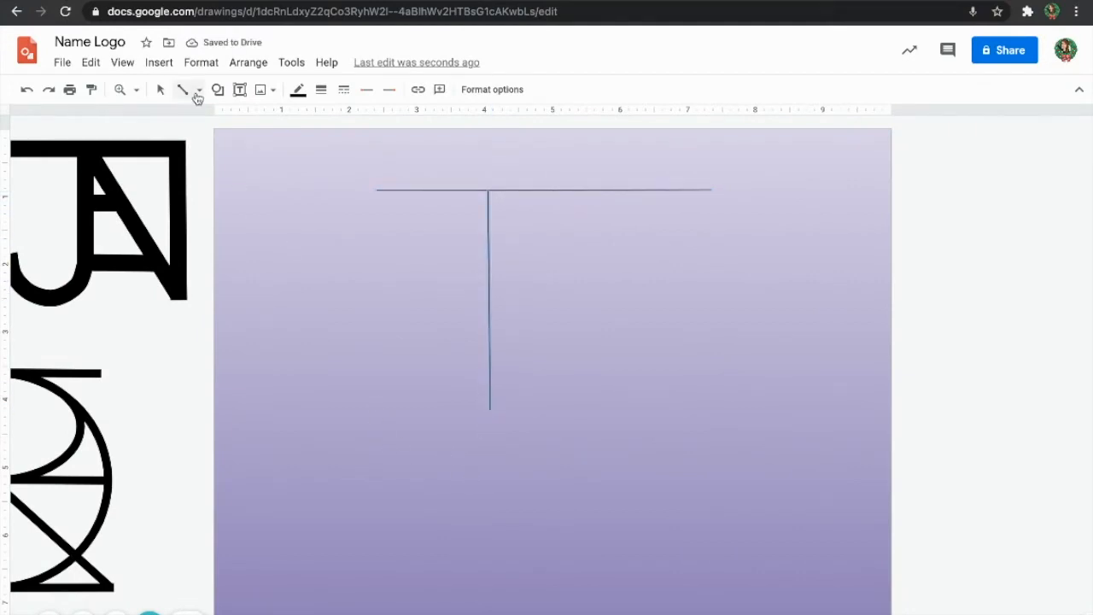
Step: Draw the hook of the J as a curve about 2.25 in wide, sweeping from the foot of the vertical line up on its left
click(198, 90)
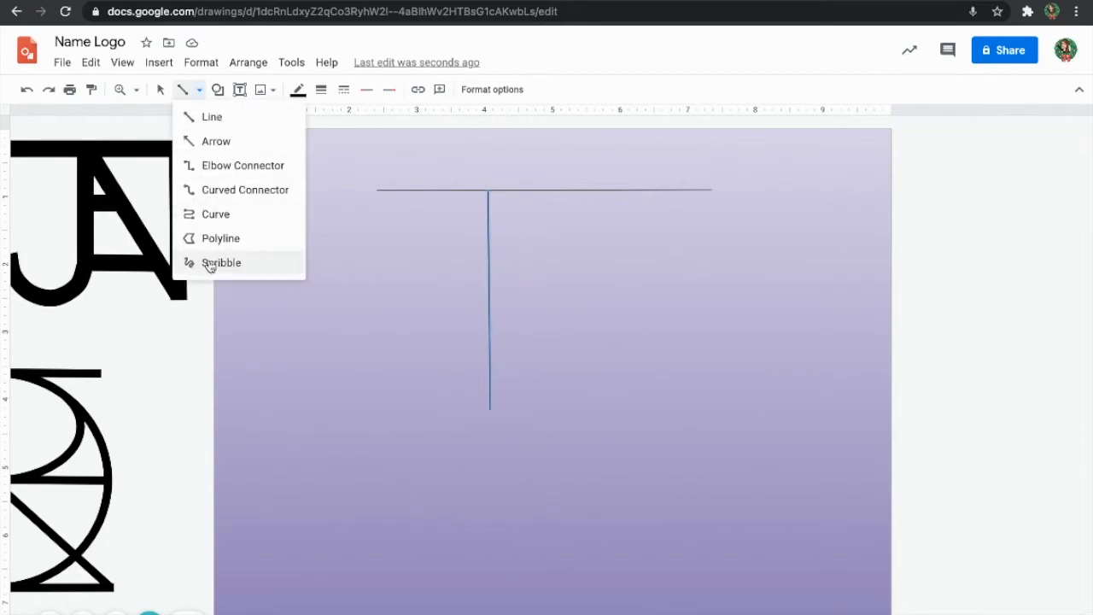
click(209, 215)
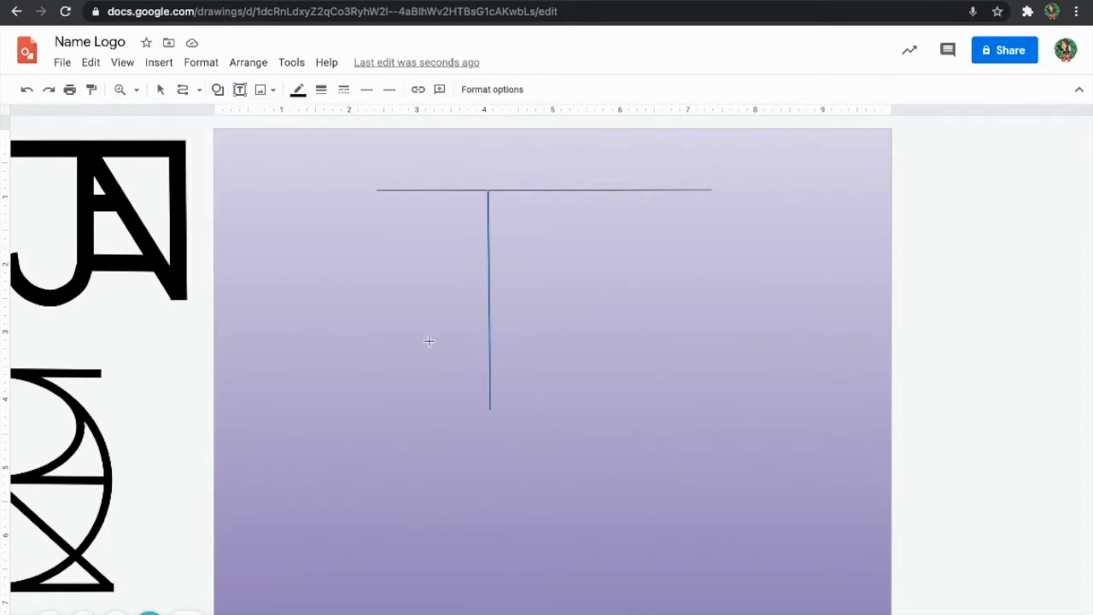
click(136, 90)
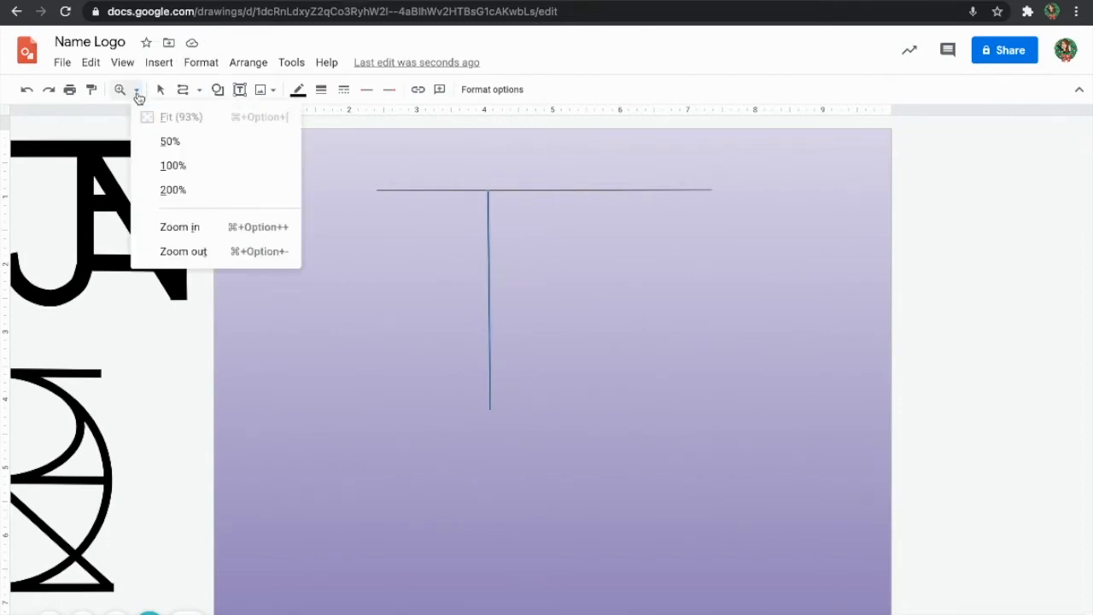
click(180, 226)
scroll(261, 278, left, 3)
scroll(262, 278, up, 3)
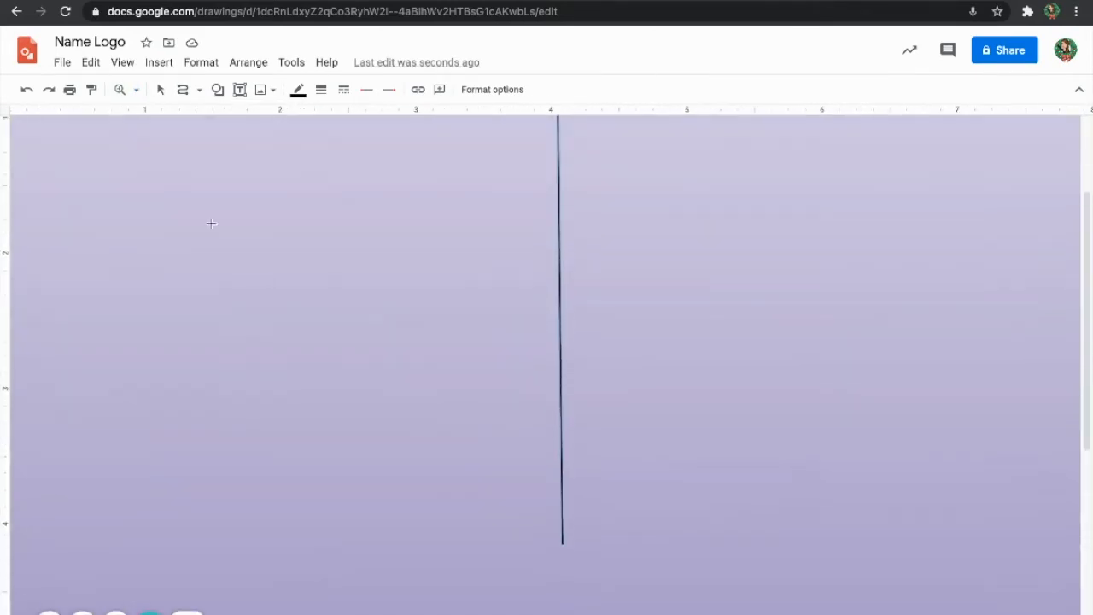
click(136, 90)
click(174, 165)
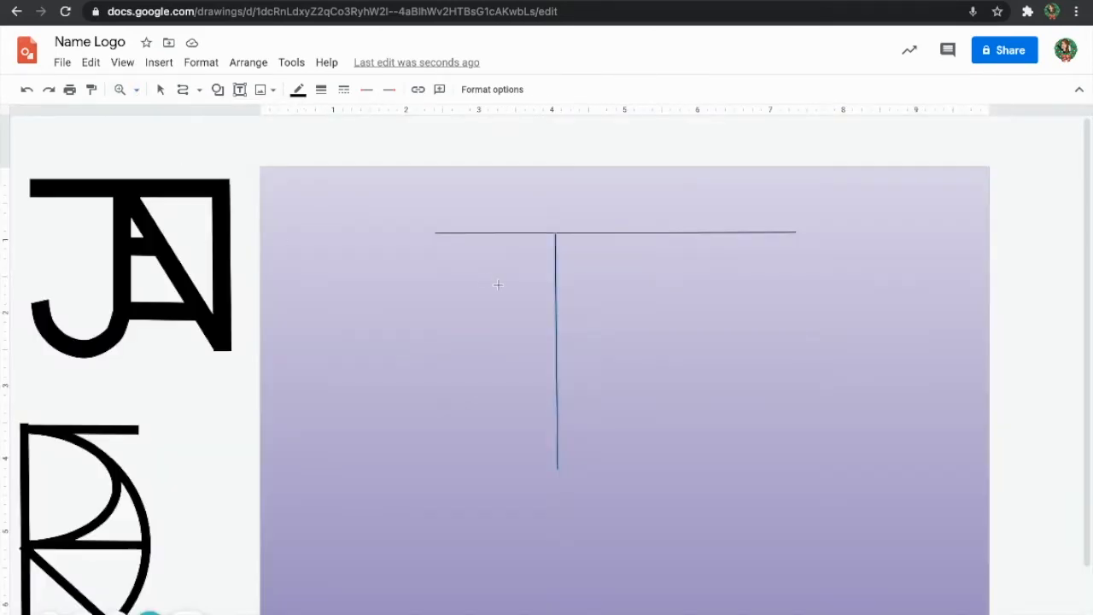
scroll(500, 286, up, 2)
scroll(500, 286, down, 1)
scroll(500, 286, right, 1)
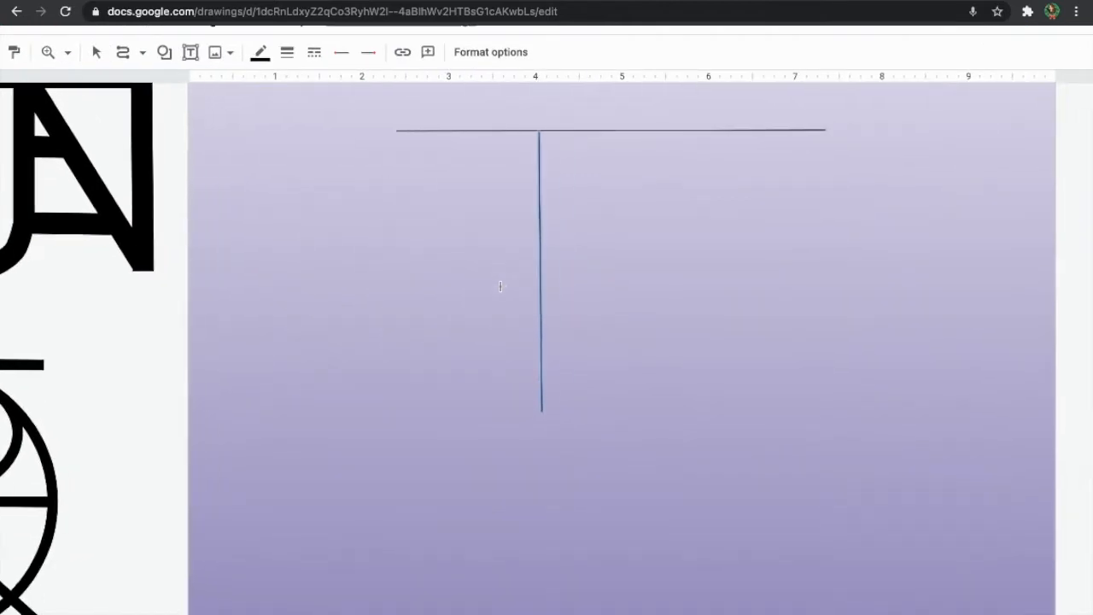
drag(542, 410, 349, 389)
double_click(345, 382)
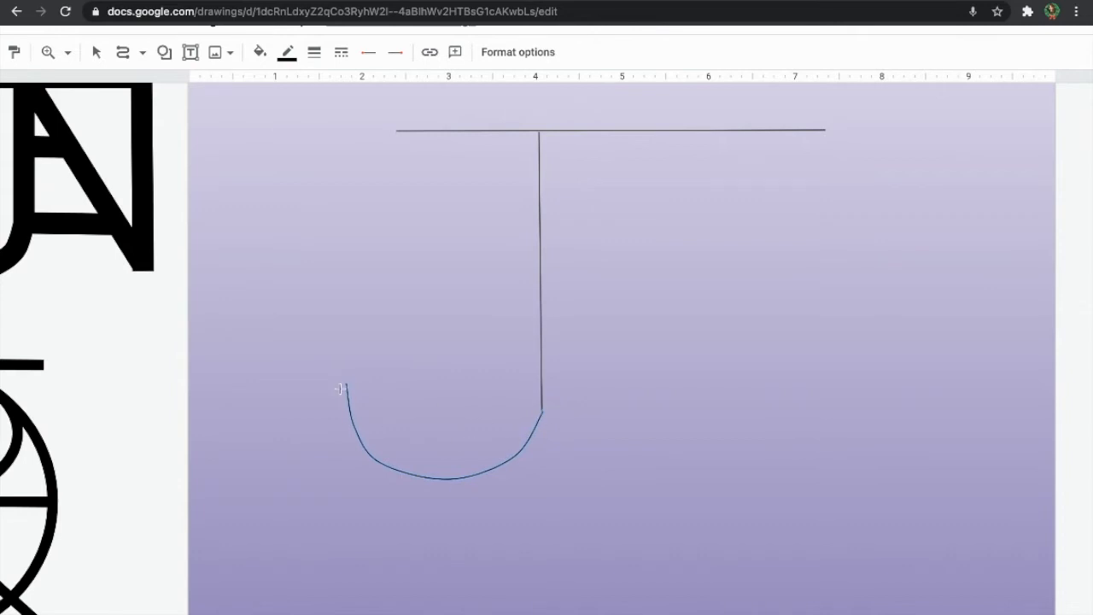
Step: Narrow the hook curve slightly so its right end meets the foot of the J's vertical line
click(94, 54)
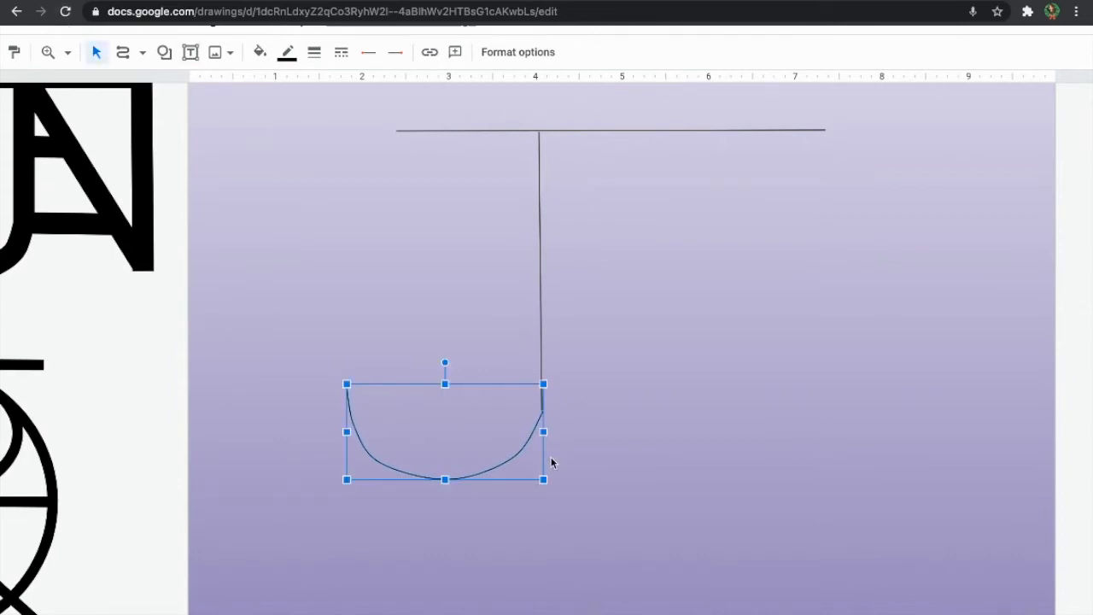
drag(545, 432, 542, 431)
click(579, 434)
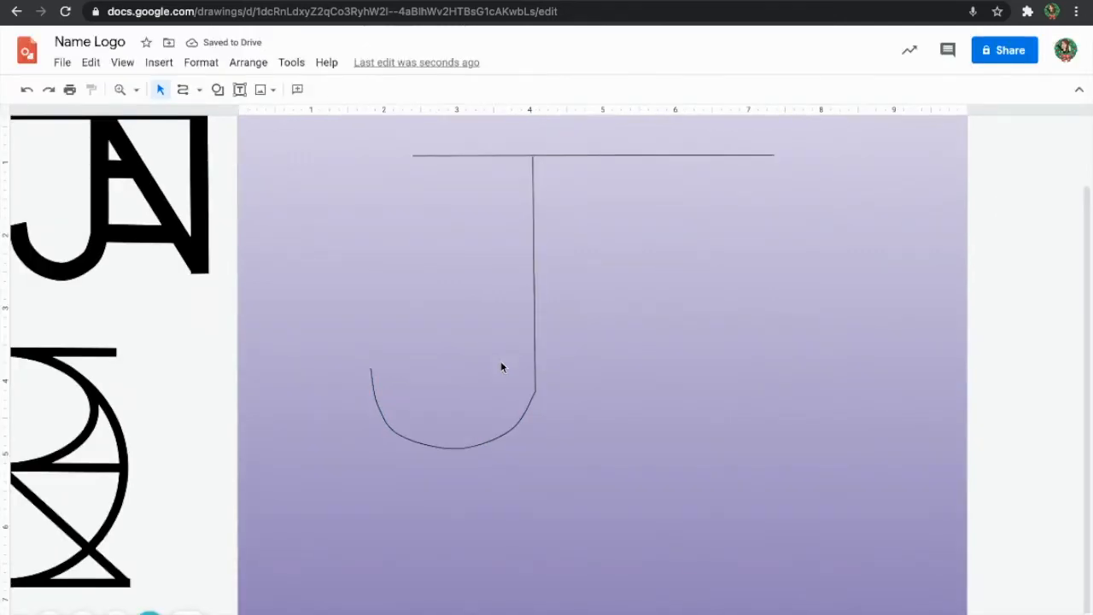
Step: Draw a horizontal line about 2 in long to the right from the J's stem, about 1.1 in below the top bar
click(199, 90)
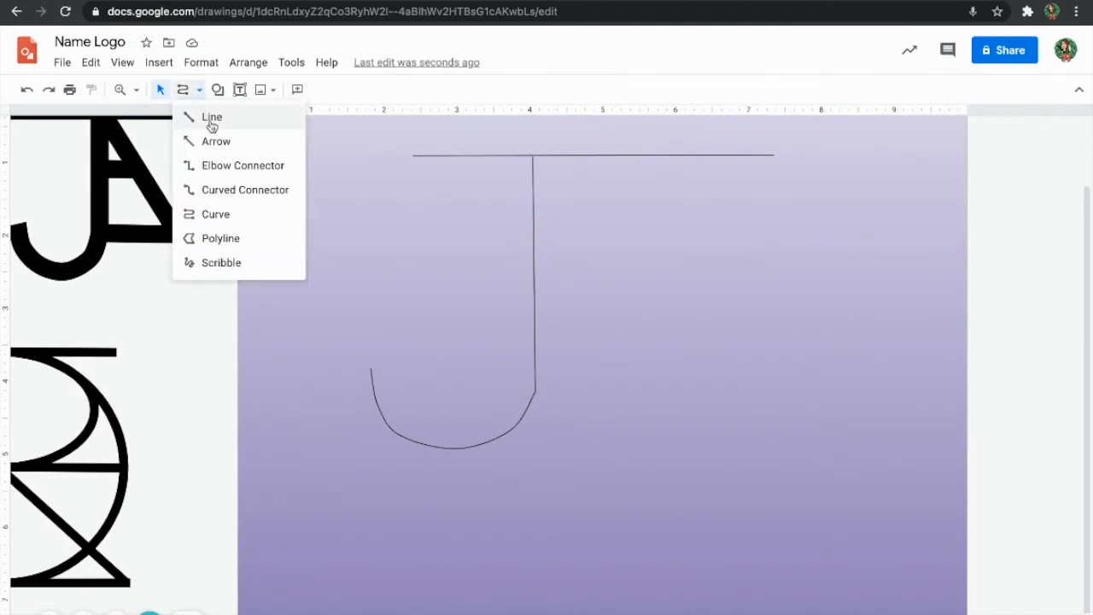
click(212, 117)
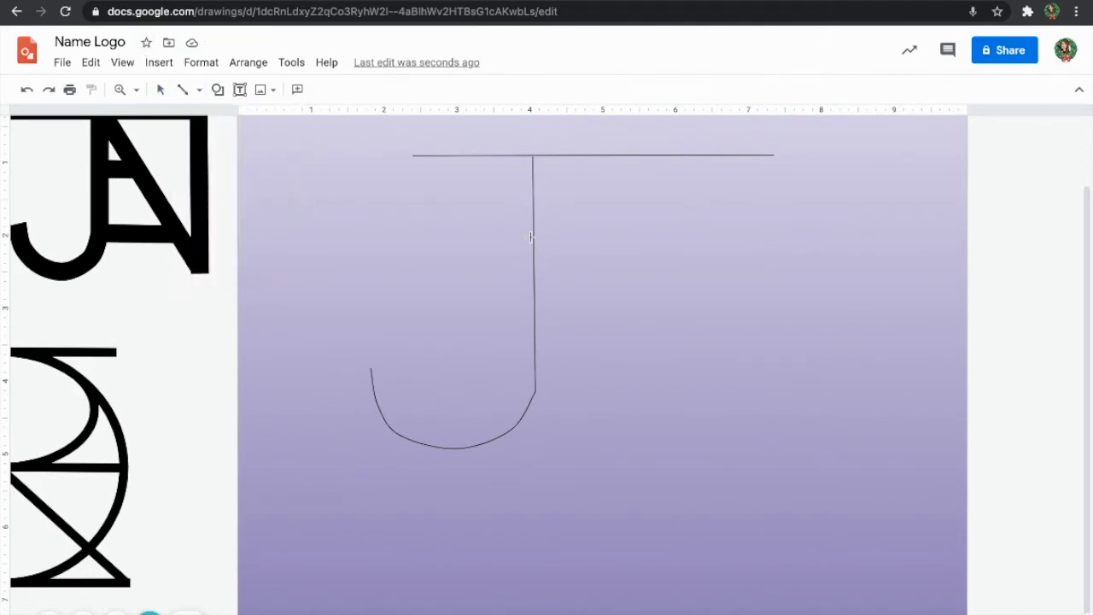
drag(532, 237, 673, 236)
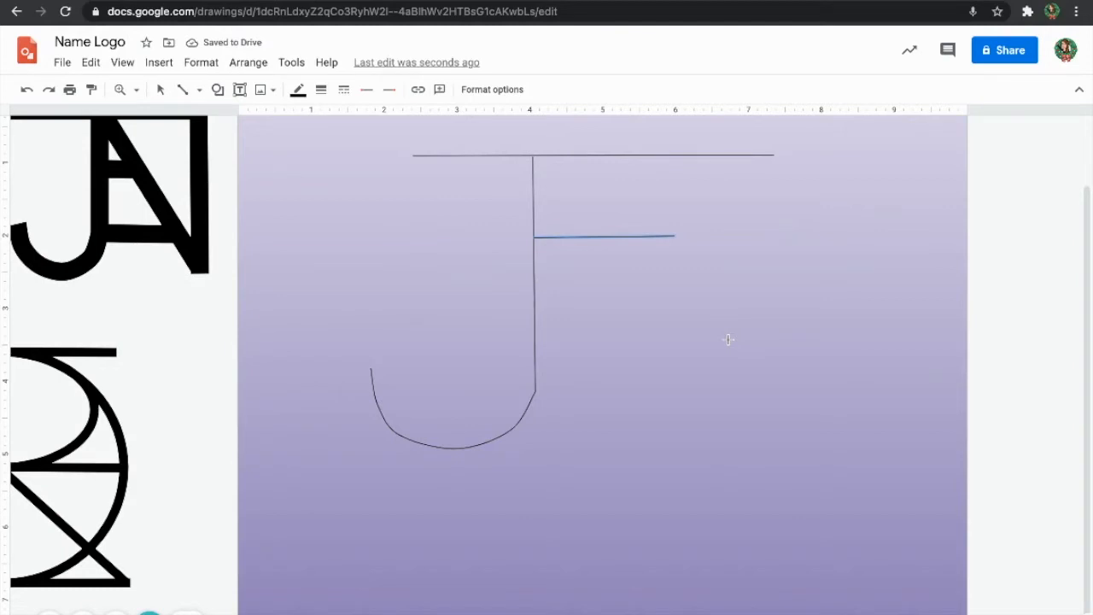
Step: Duplicate the short horizontal line and move the copy down to the foot of the J's stem, with its left end on the stem
key(ctrl+d)
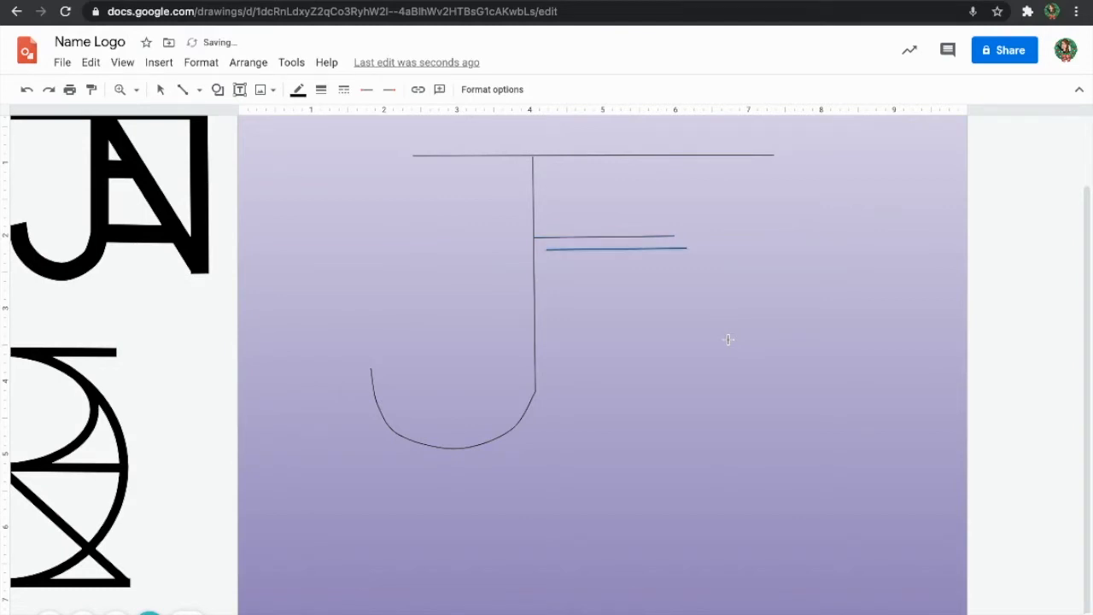
click(159, 89)
click(682, 249)
key(Right)
key(Right)
key(Right)
key(Left)
key(Left)
key(Left)
key(Left)
key(Left)
key(Left)
key(Right)
key(Up)
key(Up)
key(Up)
key(Up)
key(Up)
key(Down)
key(Down)
key(Down)
key(Down)
key(Down)
key(Down)
key(Down)
key(Down)
key(Down)
key(Down)
key(Down)
key(Down)
key(Down)
key(Down)
key(Down)
key(Down)
key(Down)
key(Down)
key(Down)
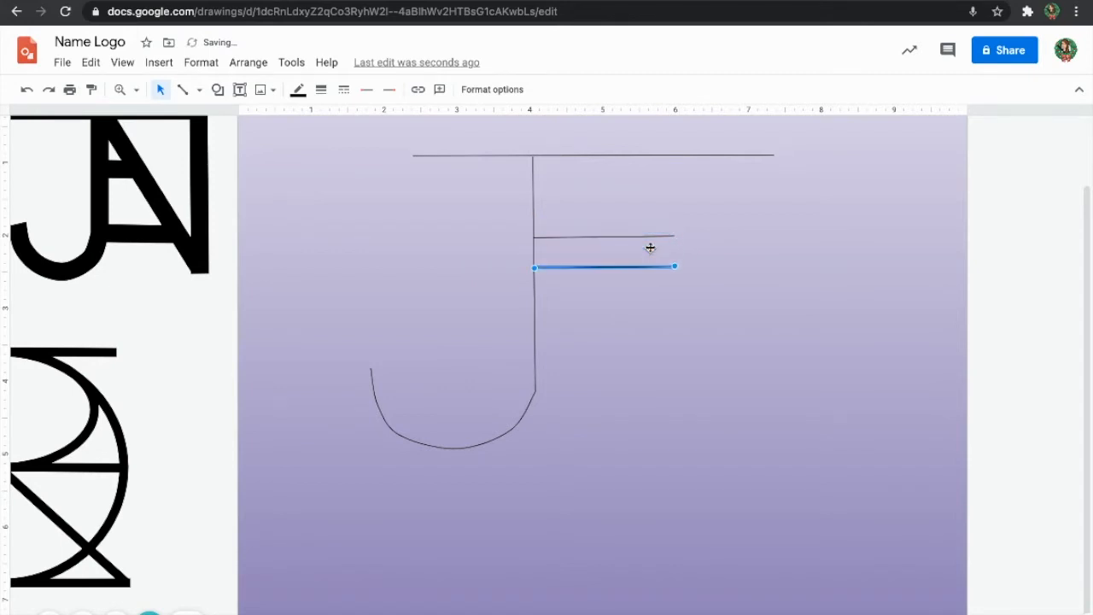
key(Down)
key(Down)
key(Down)
key(Down)
key(Down)
key(Down)
key(Down)
key(Down)
key(Down)
key(Down)
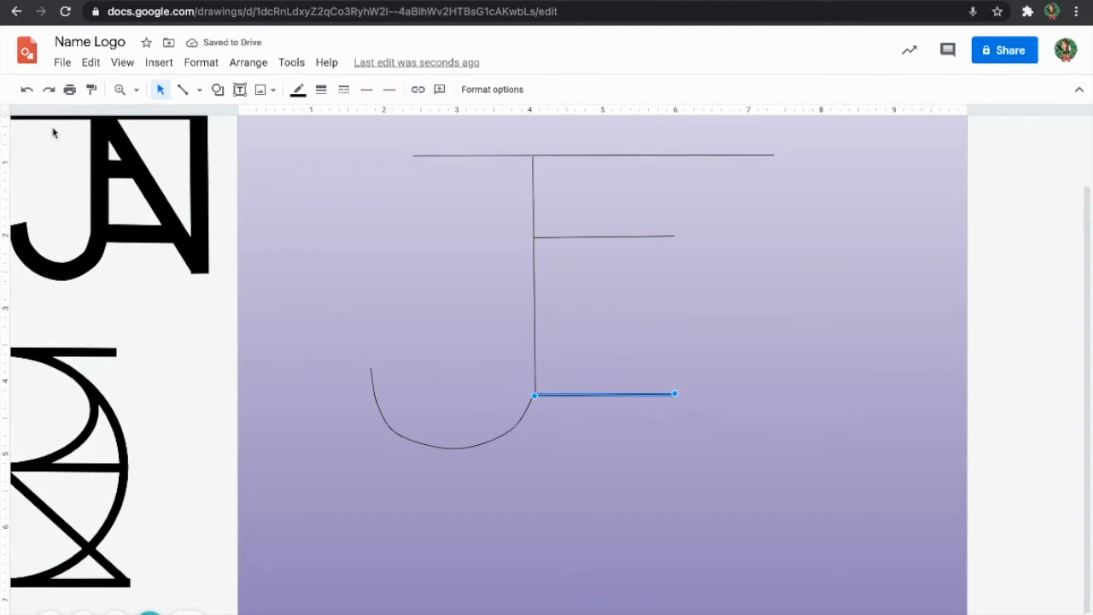
Step: Draw a diagonal line from the stem's top through the lower crossbar's right end, and a vertical line from its lower end to the top bar
click(181, 90)
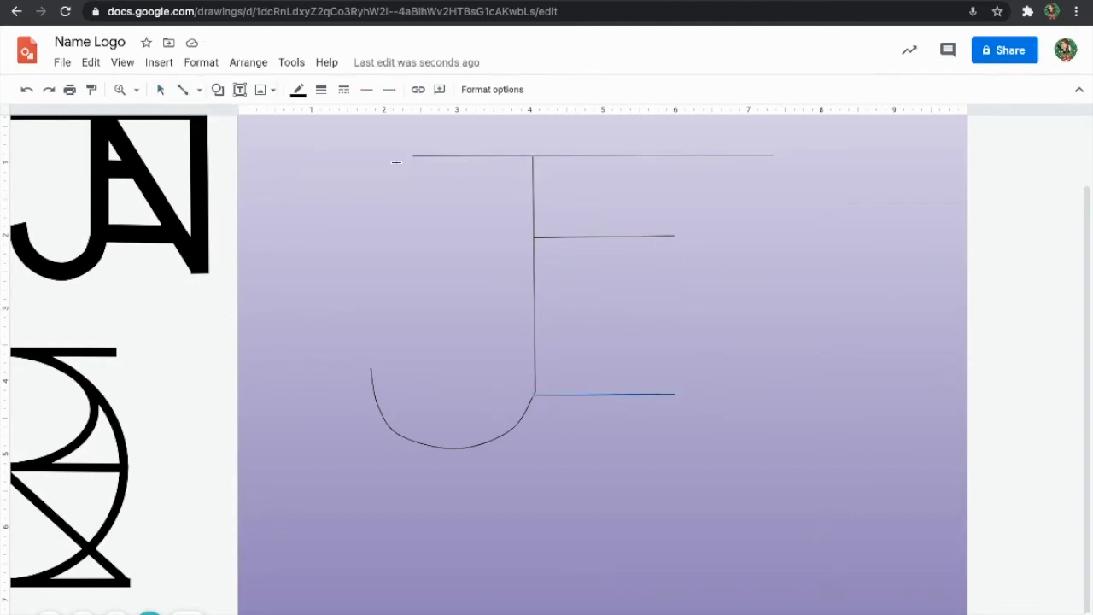
drag(531, 156, 713, 462)
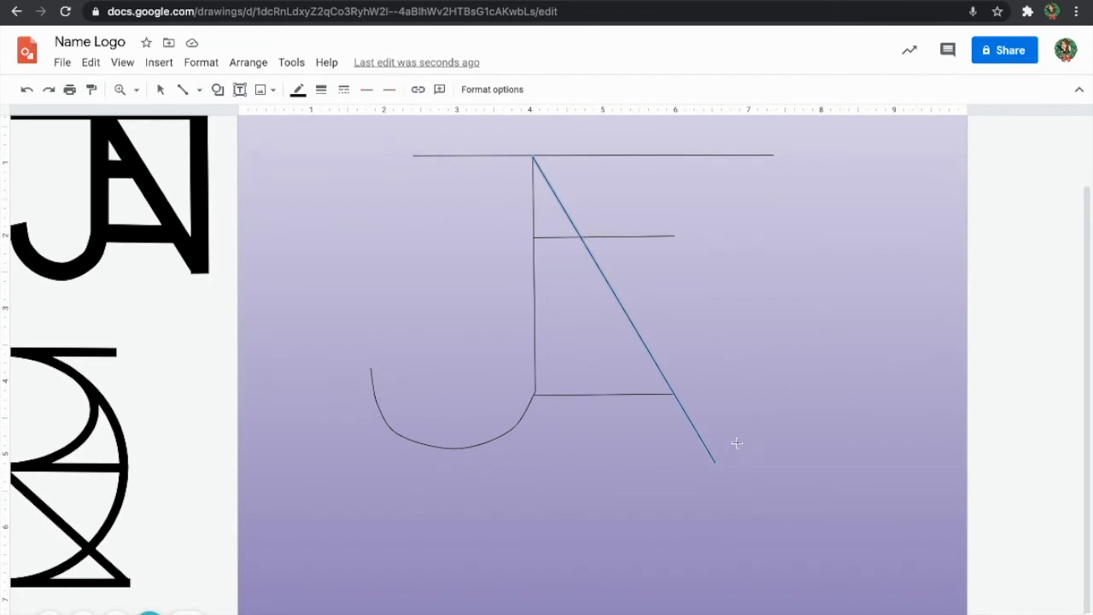
drag(715, 463, 711, 156)
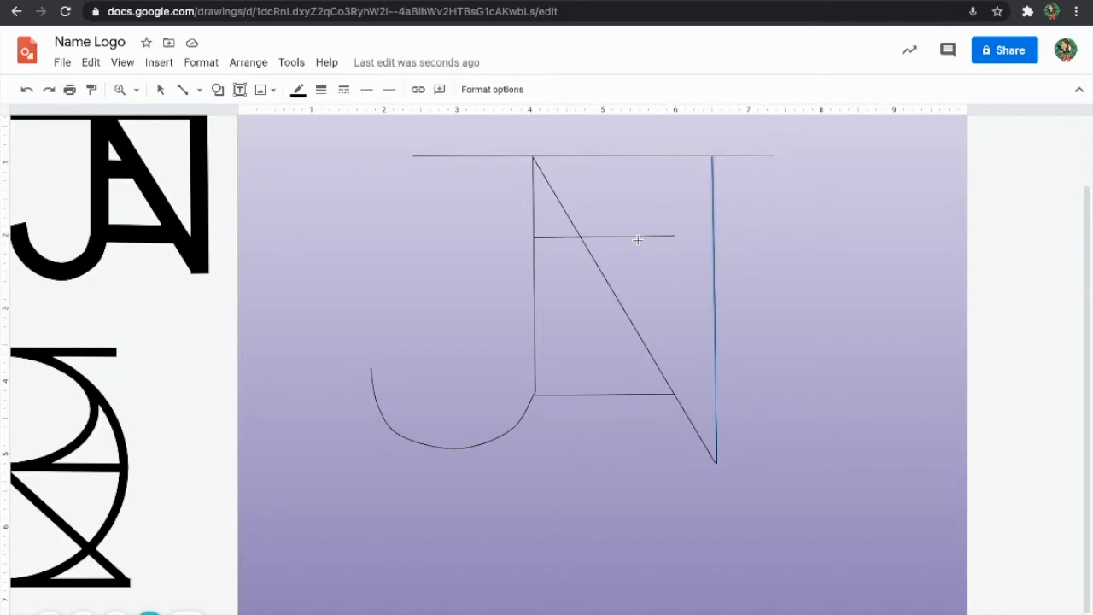
Step: Select all the monogram lines on the canvas and set their line color to white
click(160, 89)
mouse_move(817, 134)
mouse_down()
mouse_move(620, 188)
mouse_move(316, 409)
mouse_move(324, 473)
mouse_up()
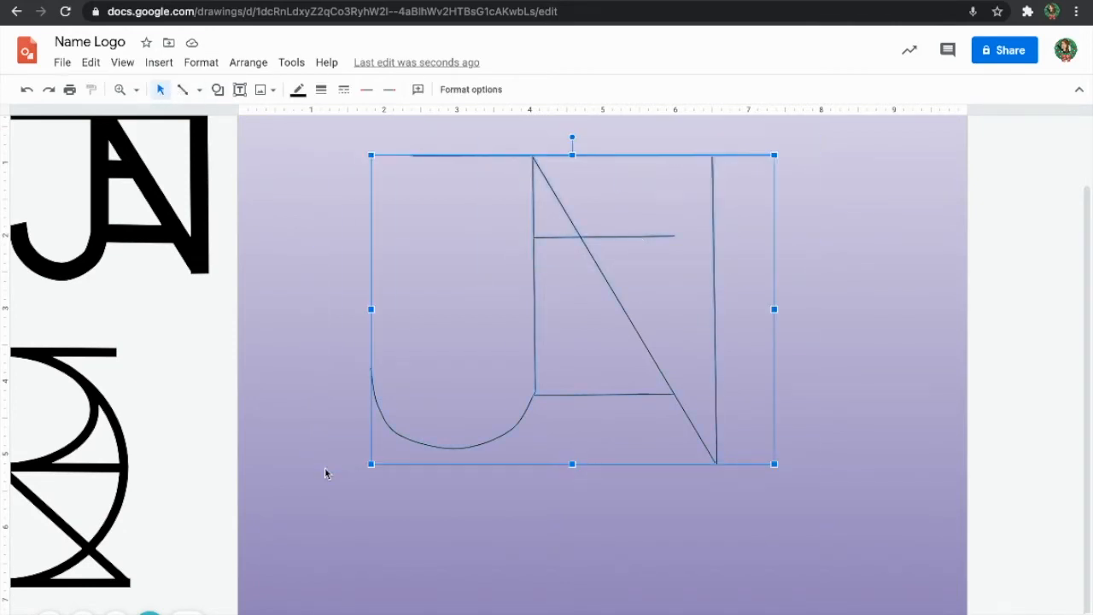
click(298, 89)
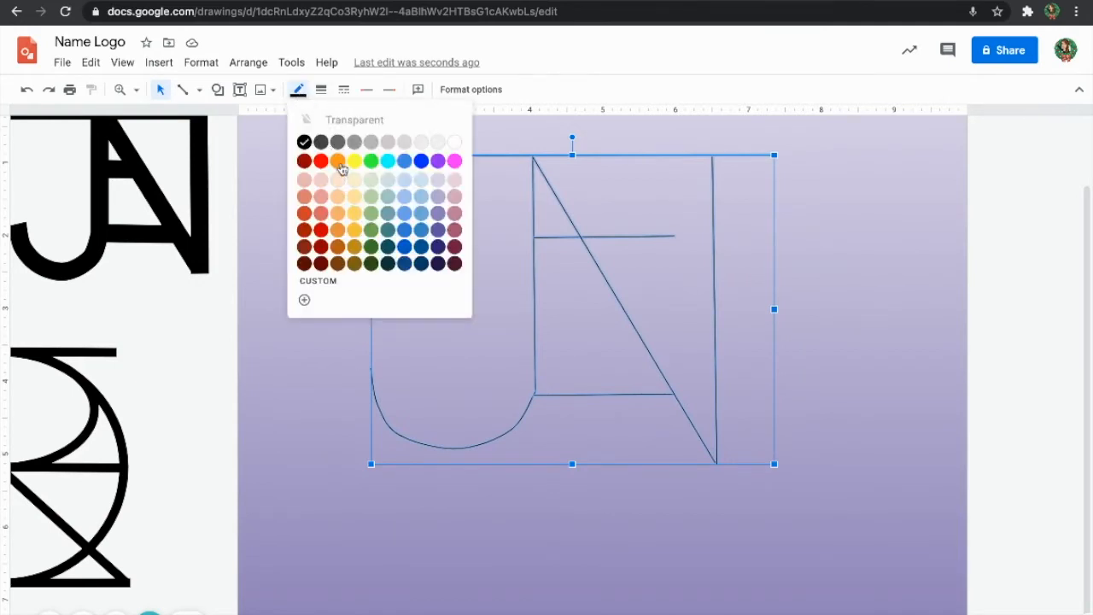
click(454, 143)
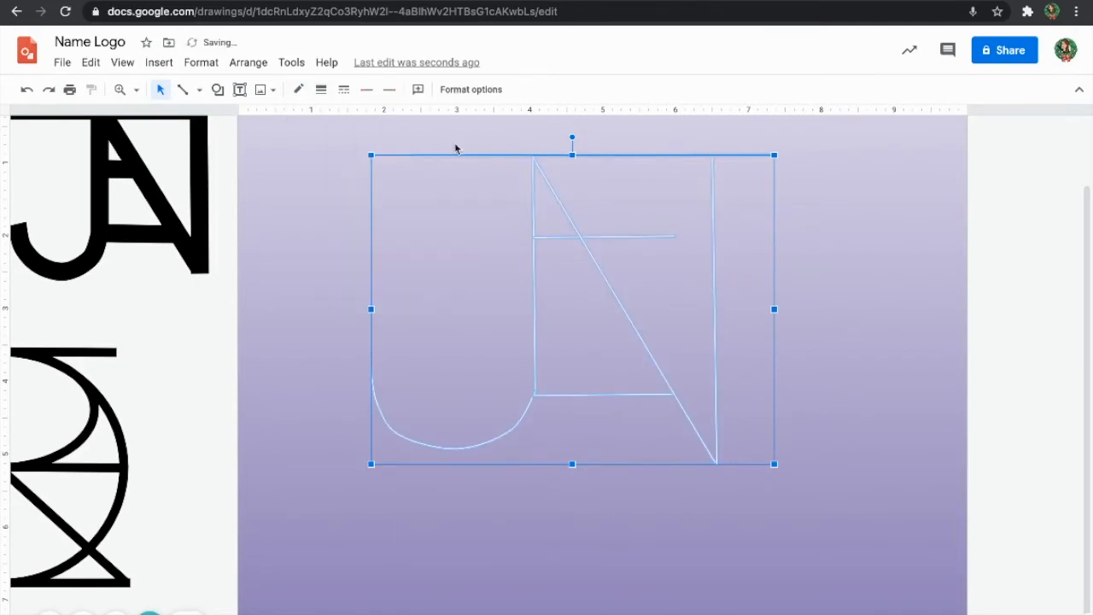
Step: Set the line weight of the whole monogram to 12px and deselect it
click(321, 90)
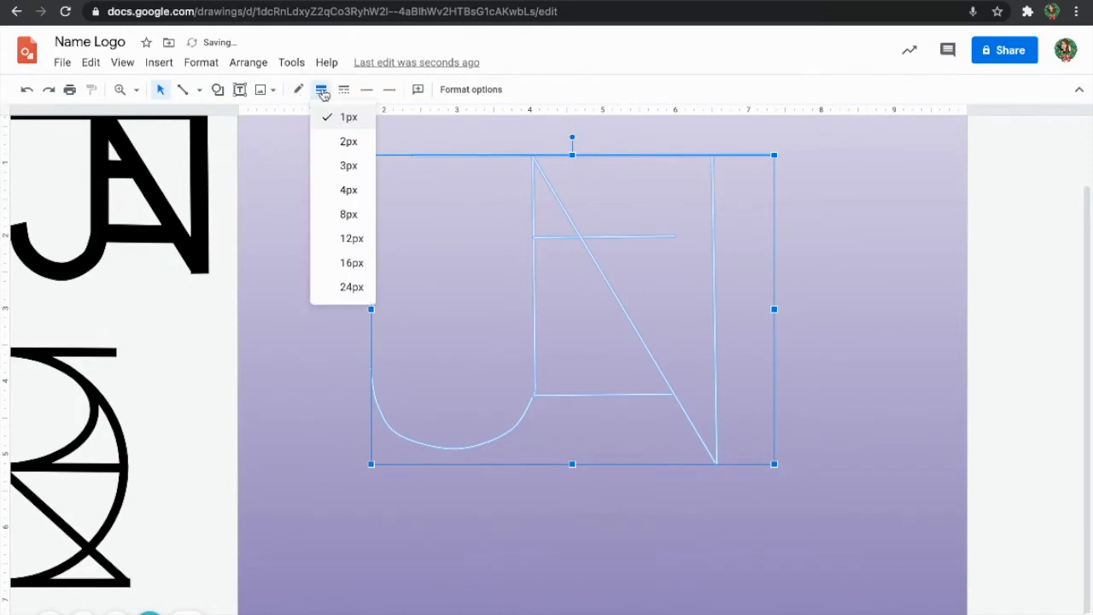
click(351, 214)
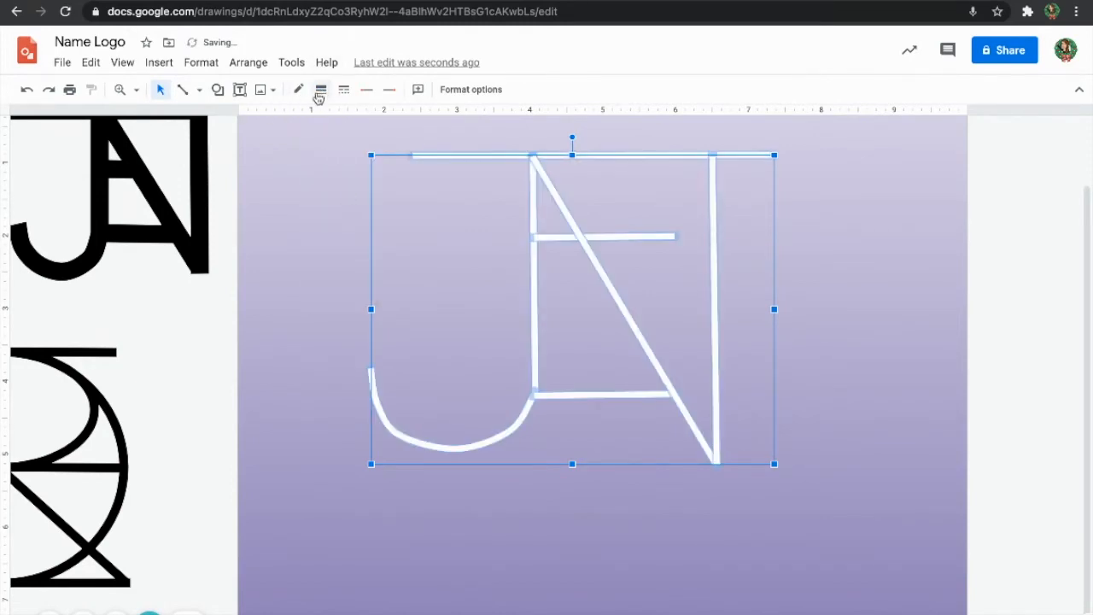
click(298, 90)
click(321, 90)
click(357, 238)
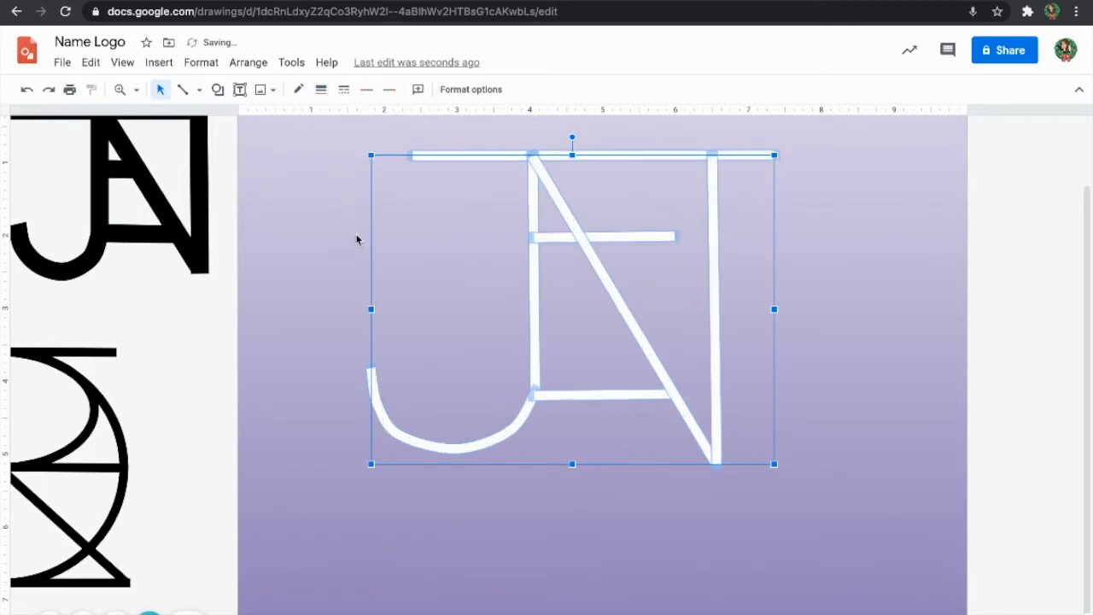
click(1010, 321)
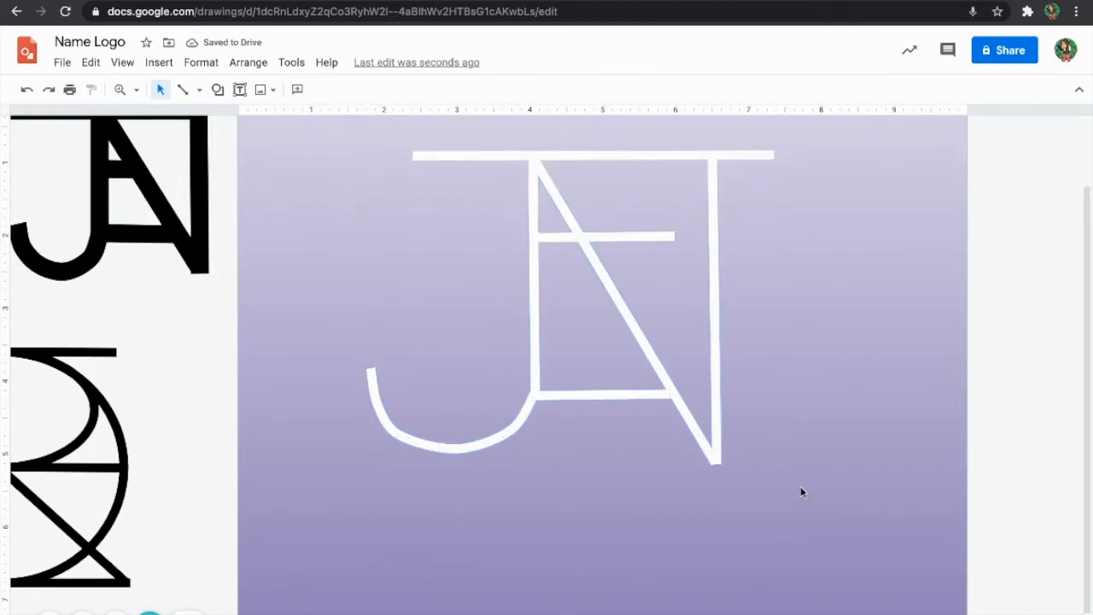
Step: Shrink the whole white monogram to about 1.6 in wide and move it off the right side of the canvas
drag(828, 506, 332, 137)
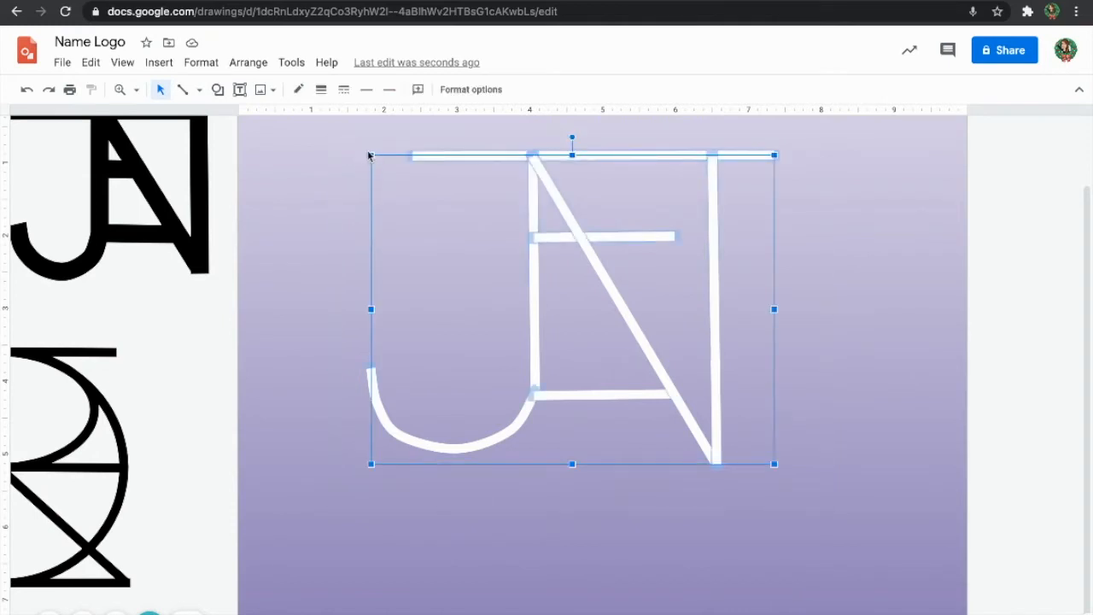
drag(693, 377, 655, 359)
key(Right)
key(Right)
key(Right)
key(Right)
key(Right)
key(Right)
key(Right)
key(Right)
key(Right)
key(Right)
key(Right)
key(Right)
key(Right)
key(Right)
key(Right)
key(Right)
key(Right)
key(Right)
key(Right)
key(Right)
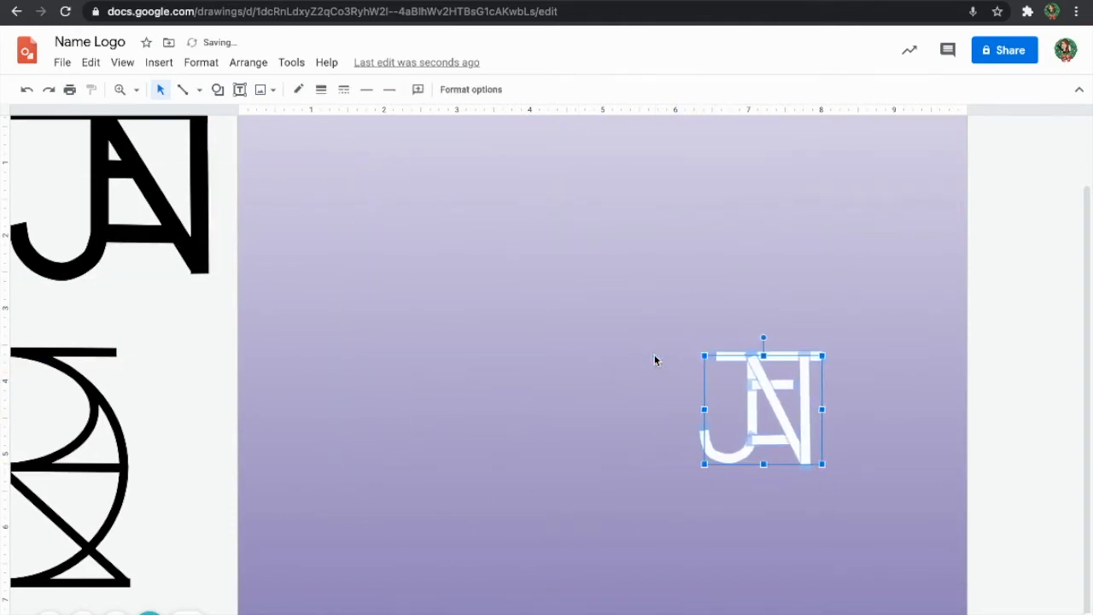
key(Right)
key(Right)
key(Right)
key(Right)
key(Right)
key(Right)
key(Right)
key(Right)
key(Right)
key(Right)
key(Right)
key(Right)
key(Right)
key(Right)
key(Right)
key(Right)
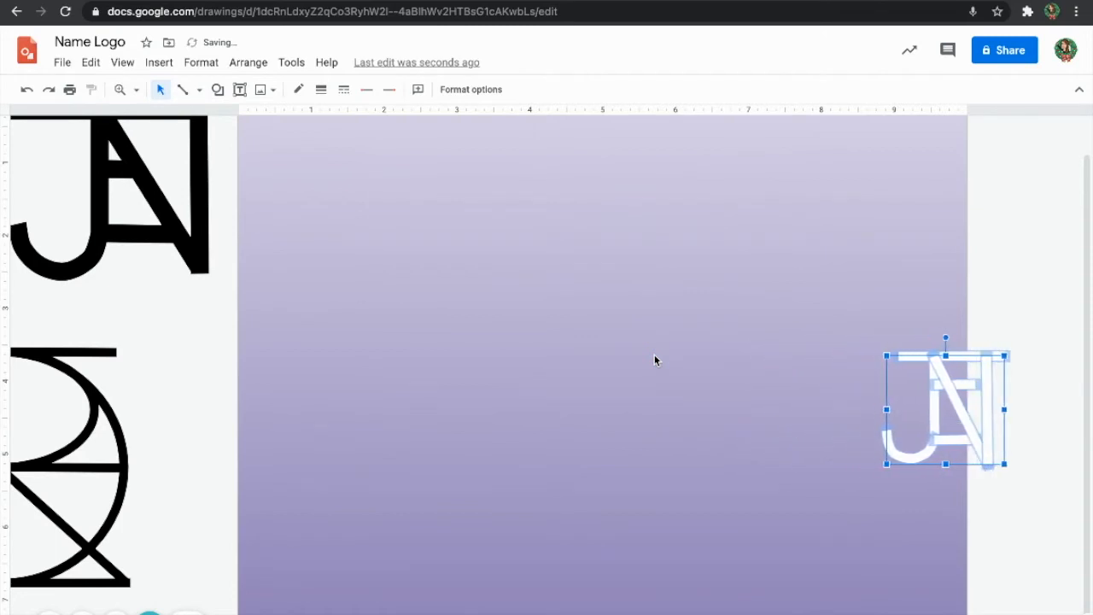
click(406, 364)
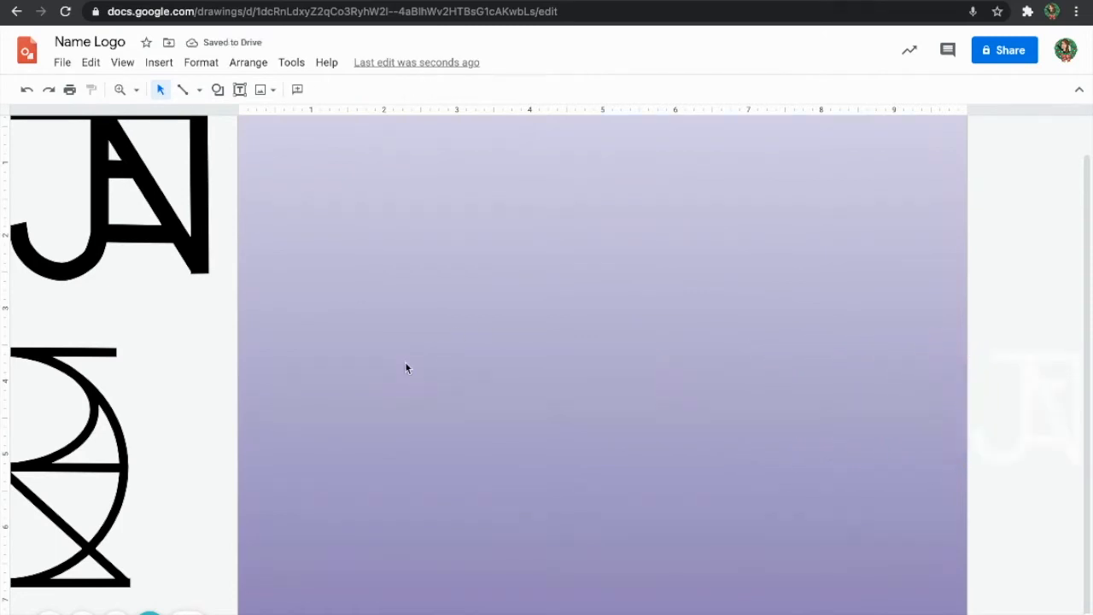
Step: Add a text box with the letter J at font size 200 in the canvas's upper-left area
click(240, 89)
drag(314, 166, 456, 328)
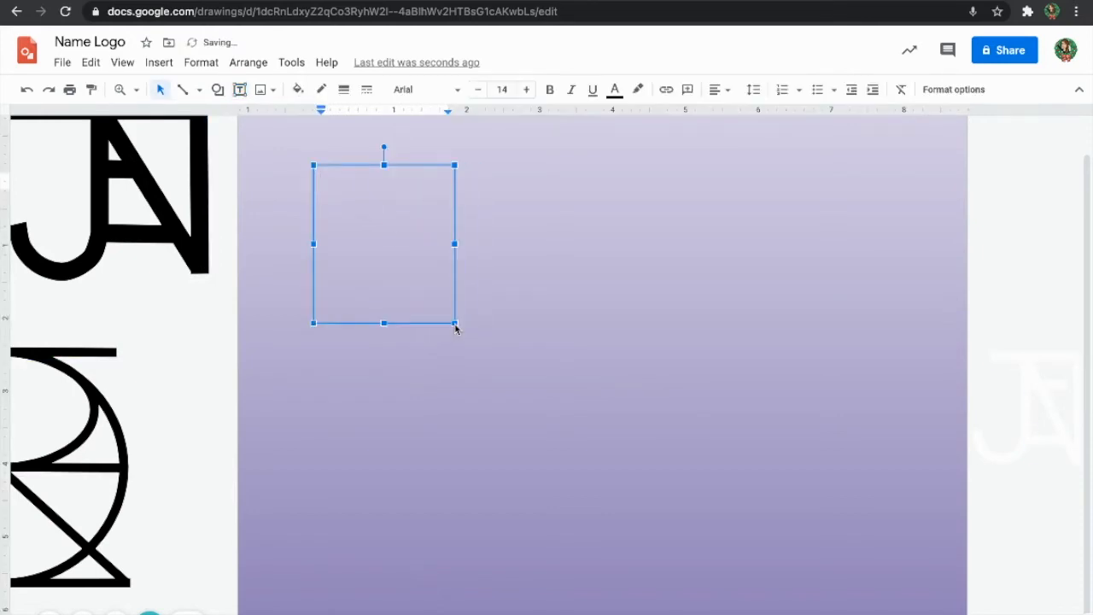
text(J)
key(ctrl+a)
click(526, 90)
click(526, 89)
click(527, 90)
click(502, 90)
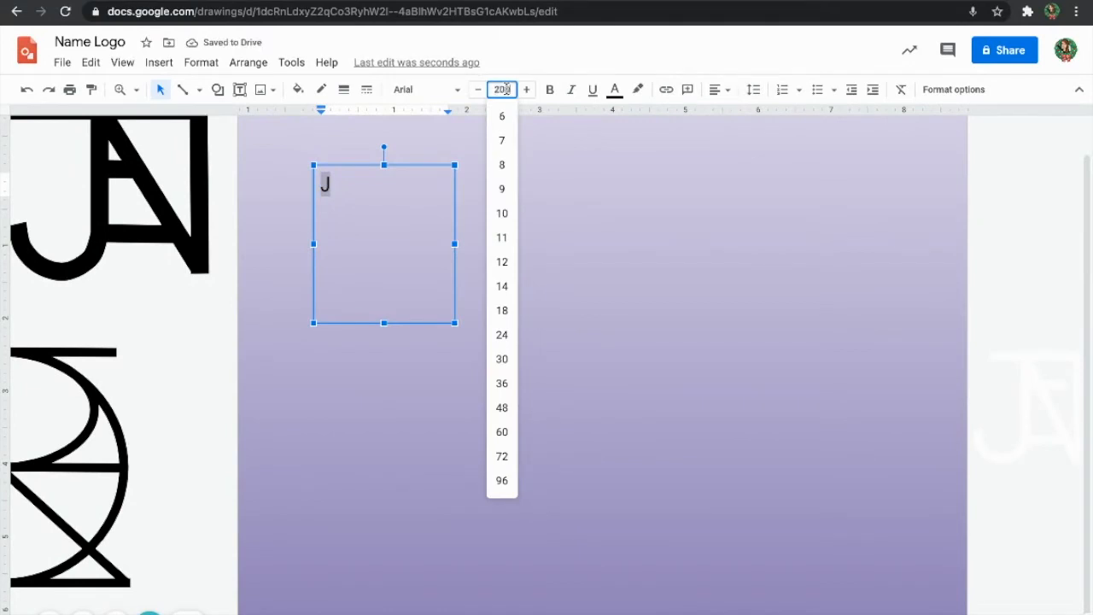
text(0)
key(Return)
click(527, 227)
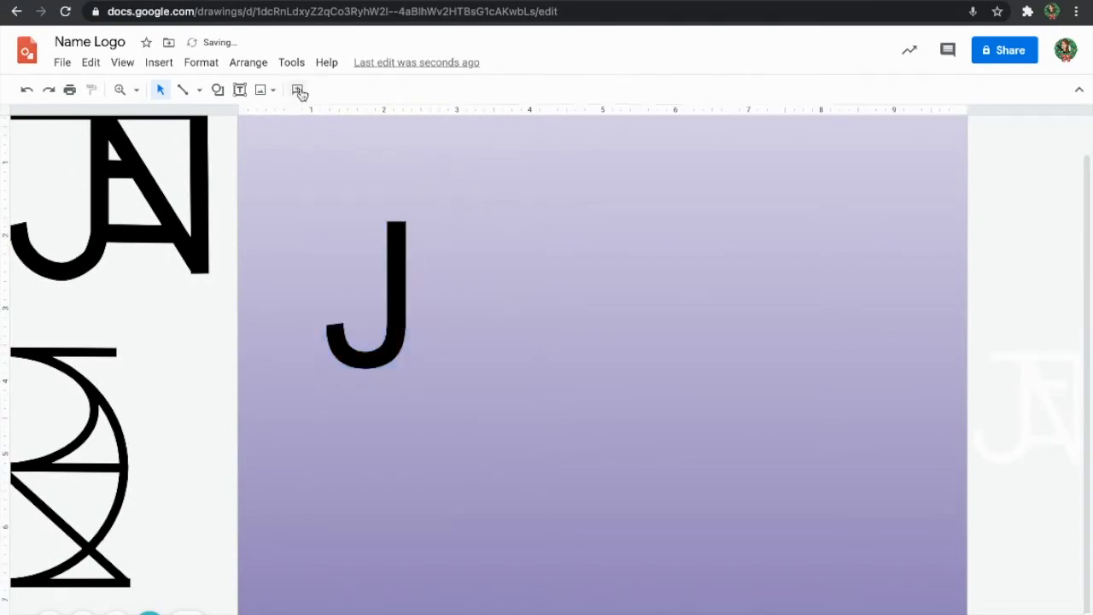
Step: Add a text box with the letter E at font size 200 beside the J
click(241, 90)
drag(463, 222, 553, 327)
click(505, 90)
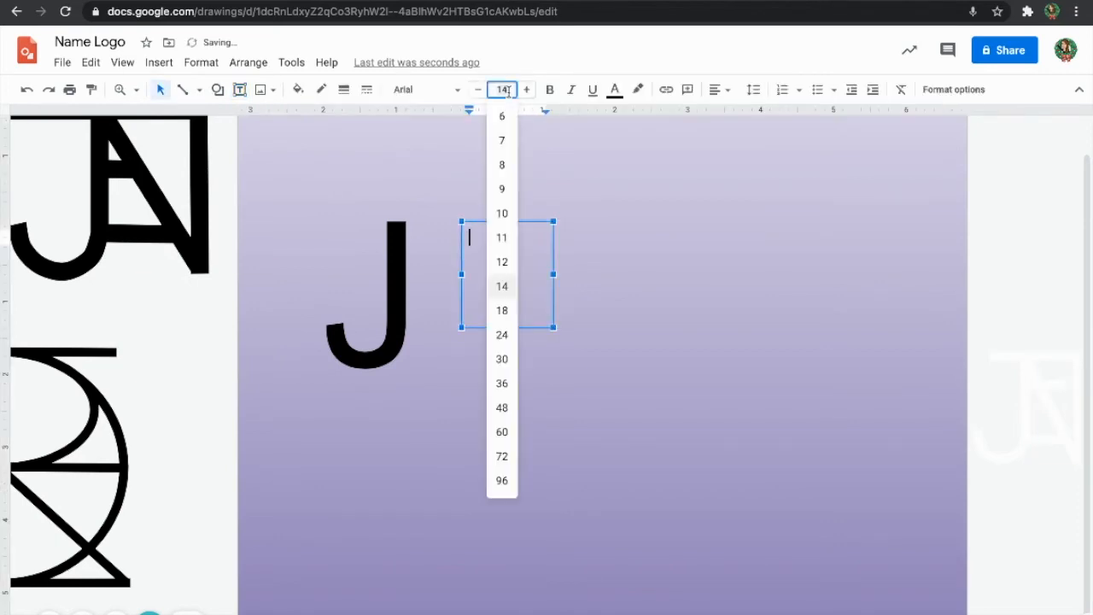
key(Return)
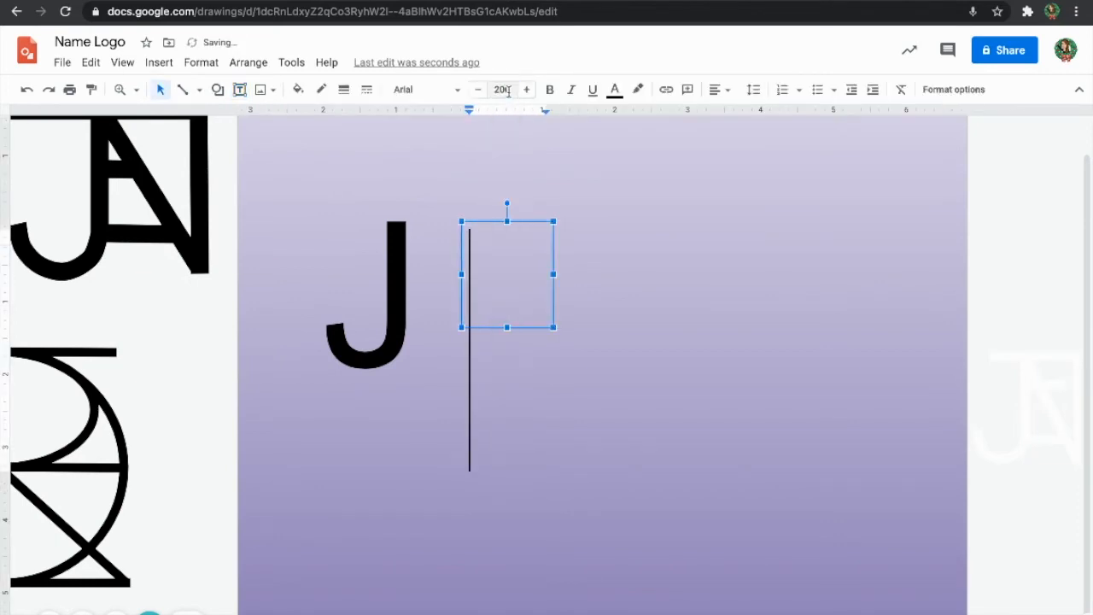
text(E)
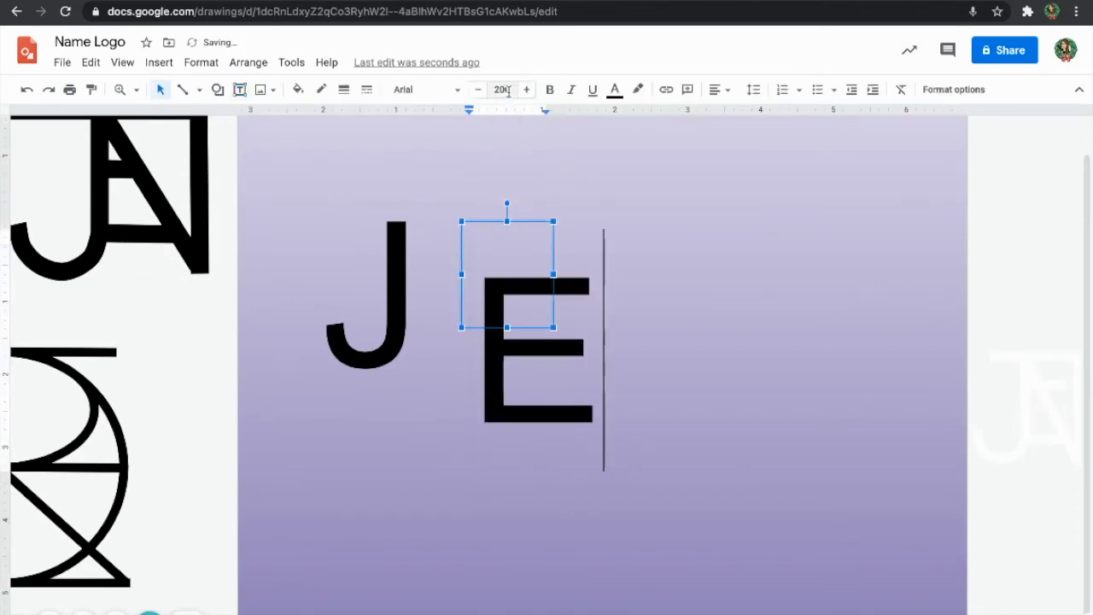
Step: Add a text box with the letter A at font size 200 beside the E
click(239, 89)
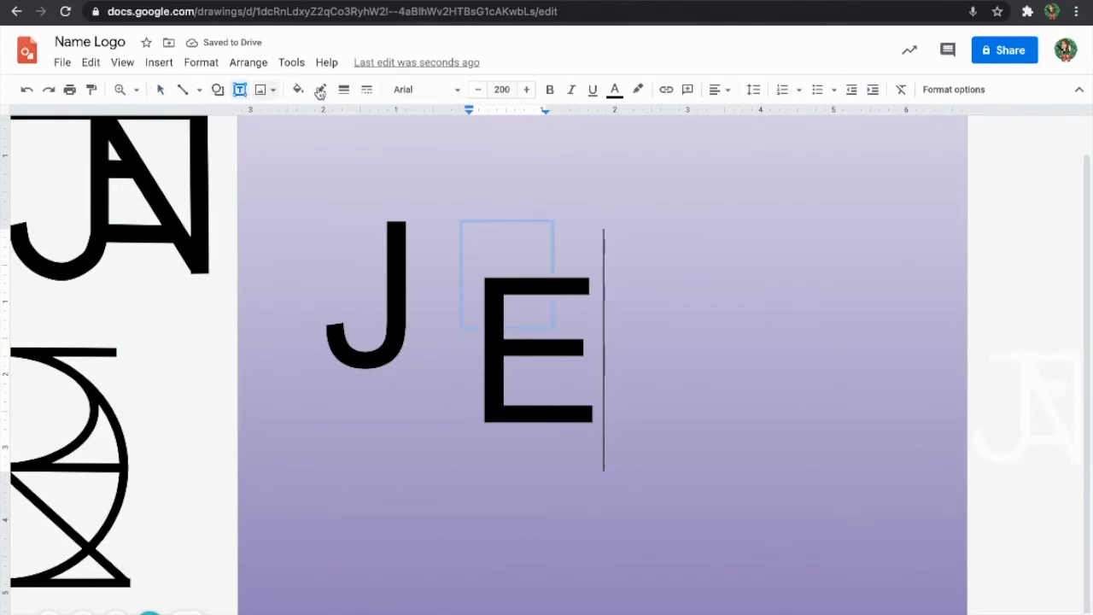
drag(633, 200, 765, 362)
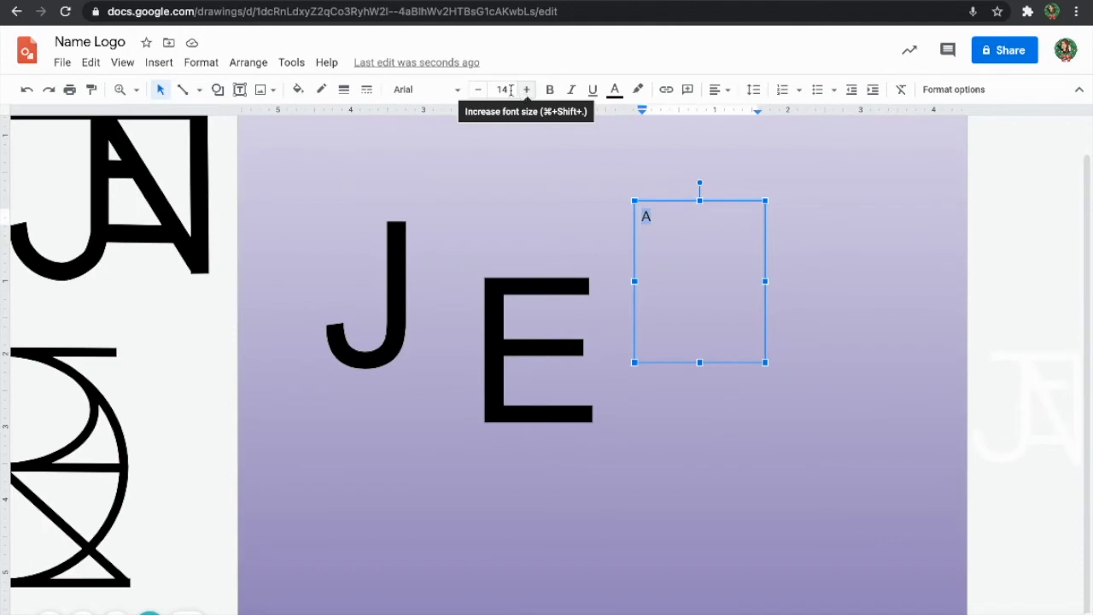
click(502, 89)
key(BackSpace)
key(BackSpace)
text(200)
key(Return)
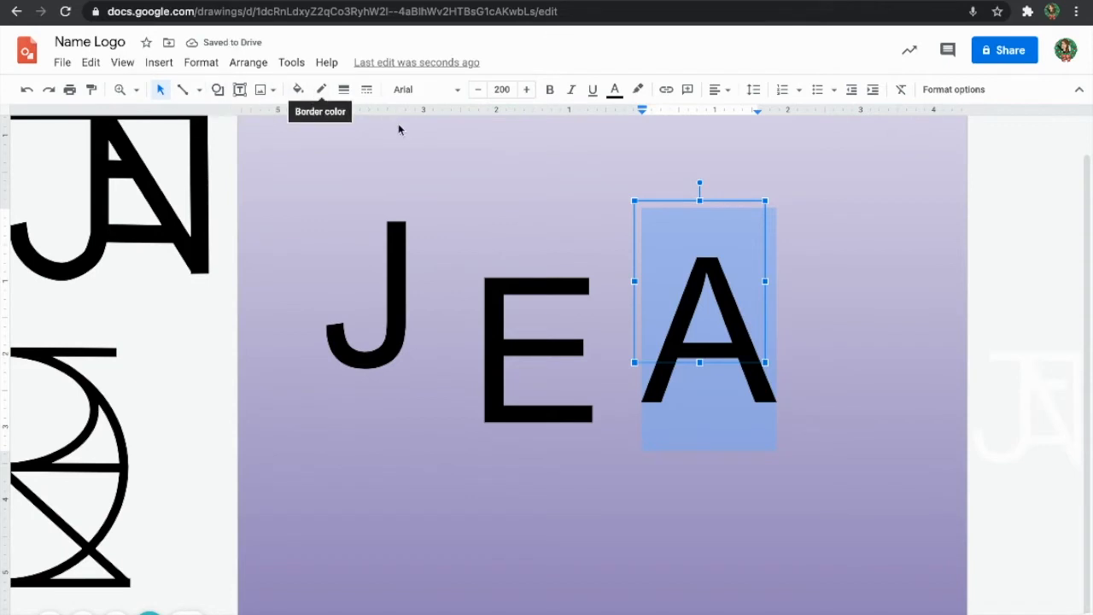
Step: Add a text box with the letter N at font size 200 beside the A
click(240, 91)
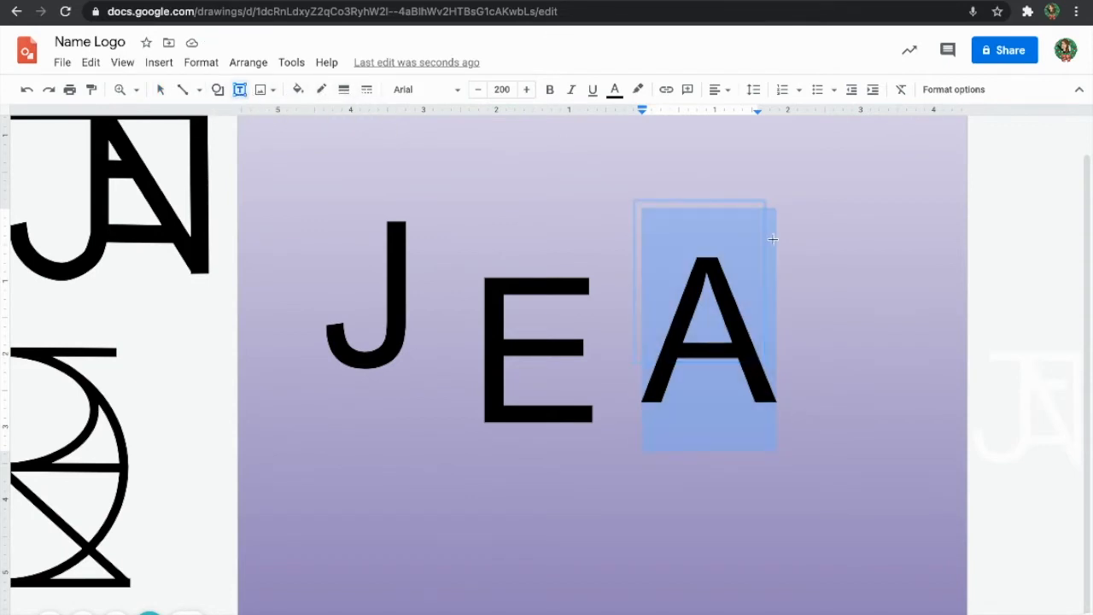
drag(790, 211, 956, 424)
text(N)
drag(824, 236, 783, 246)
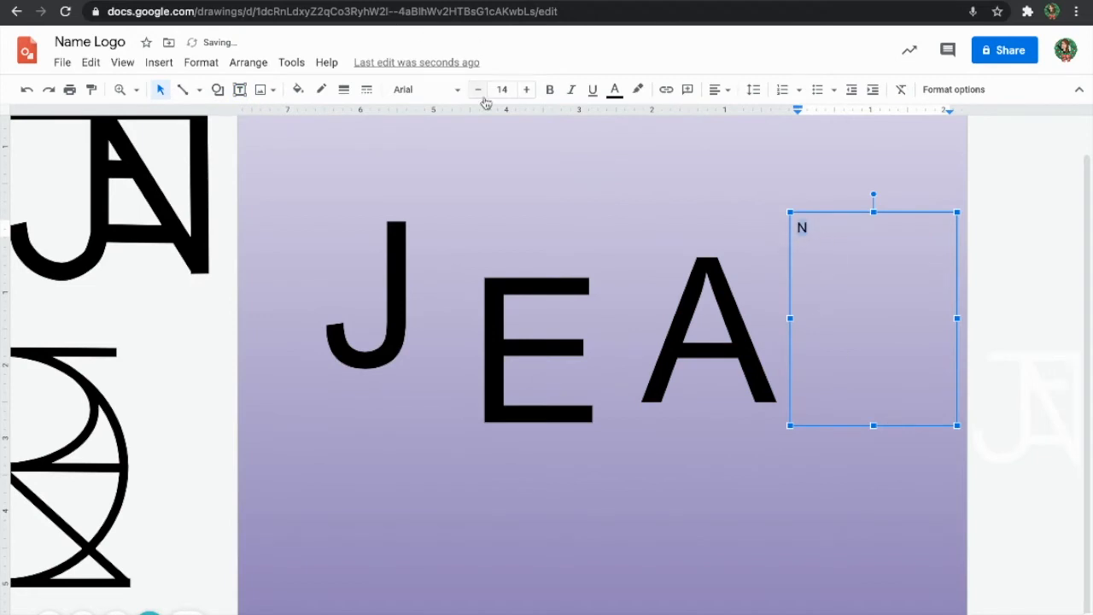
click(502, 90)
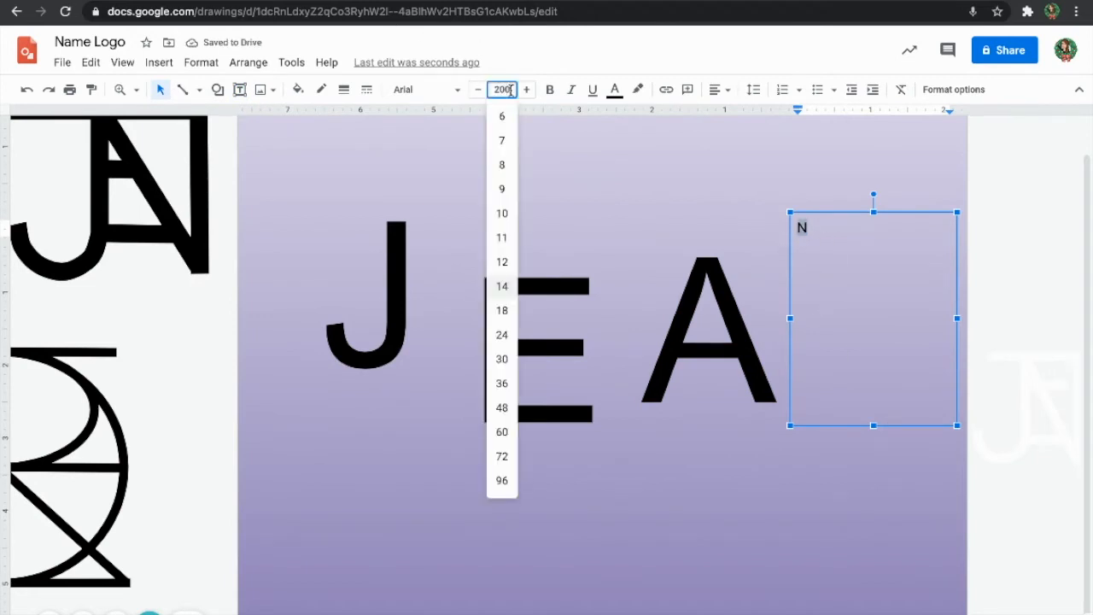
text(200)
key(Return)
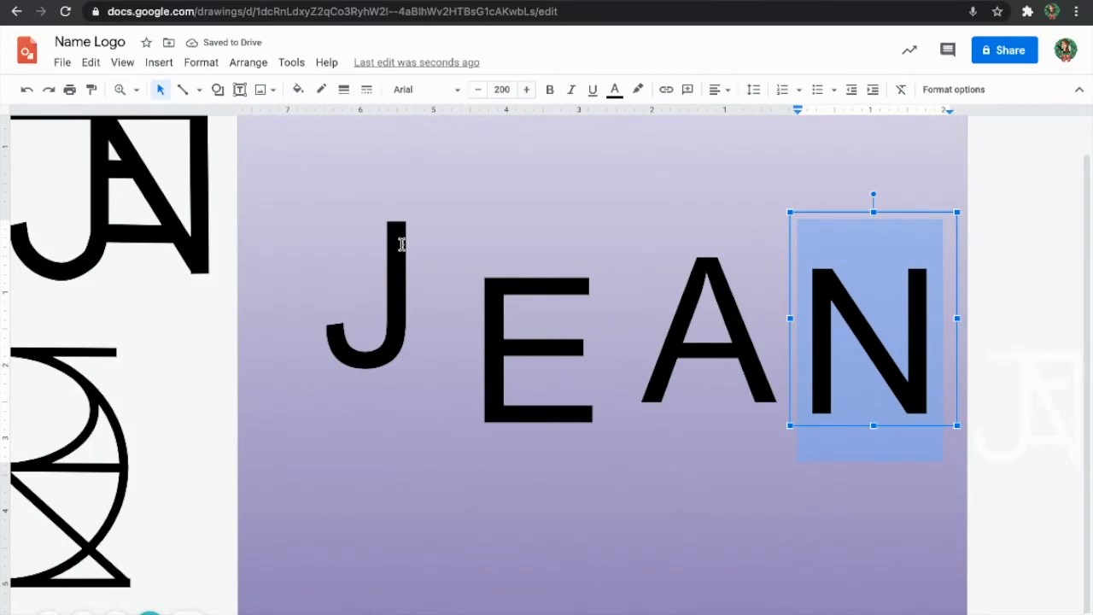
Step: Move the letter J onto the E so their vertical stems merge and the J's hook hangs below
click(163, 90)
click(395, 234)
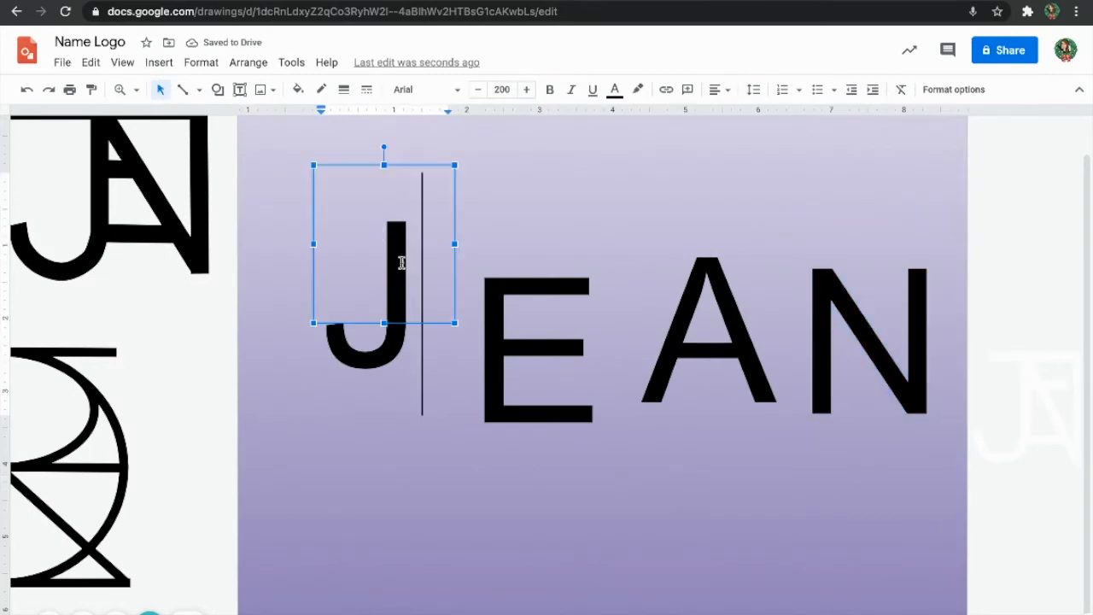
drag(311, 164, 355, 226)
key(Right)
key(Right)
key(Right)
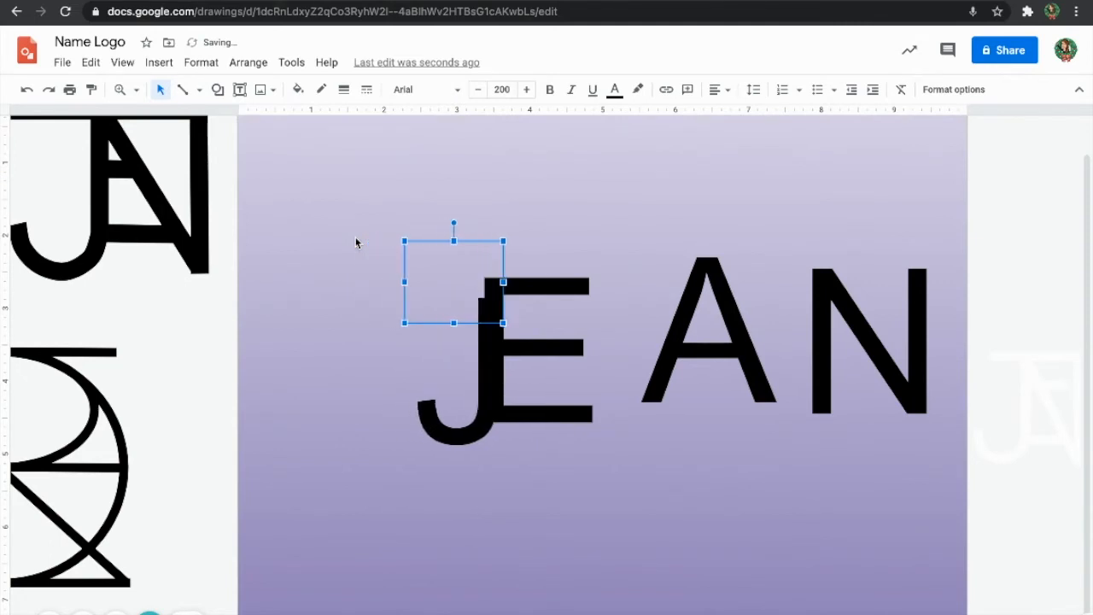
key(Down)
key(Down)
key(Down)
key(Down)
key(Down)
key(Down)
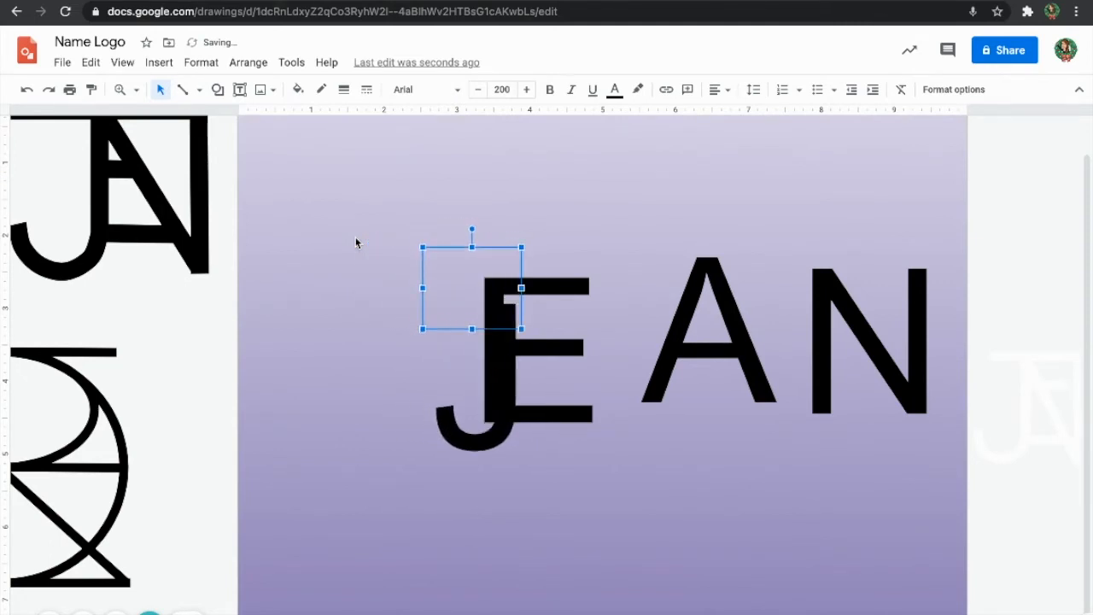
key(Down)
key(Down)
key(Down)
key(Down)
key(Down)
key(Down)
key(Down)
key(Down)
key(Down)
key(Down)
key(Down)
key(Down)
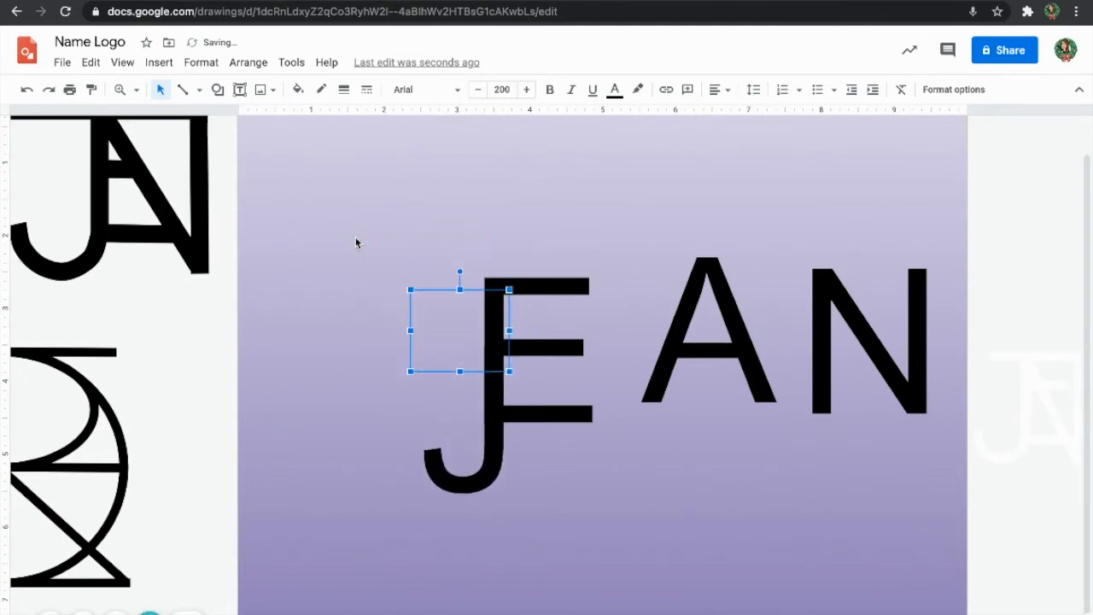
Step: Move the letter A over the E so the two letters overlap at about the same height
click(679, 295)
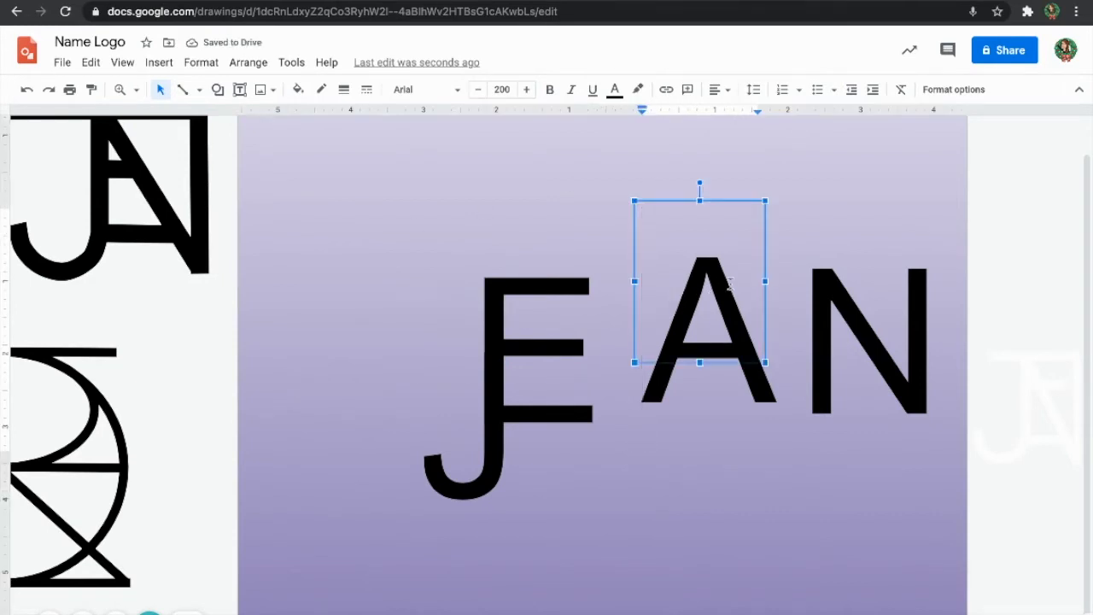
click(634, 201)
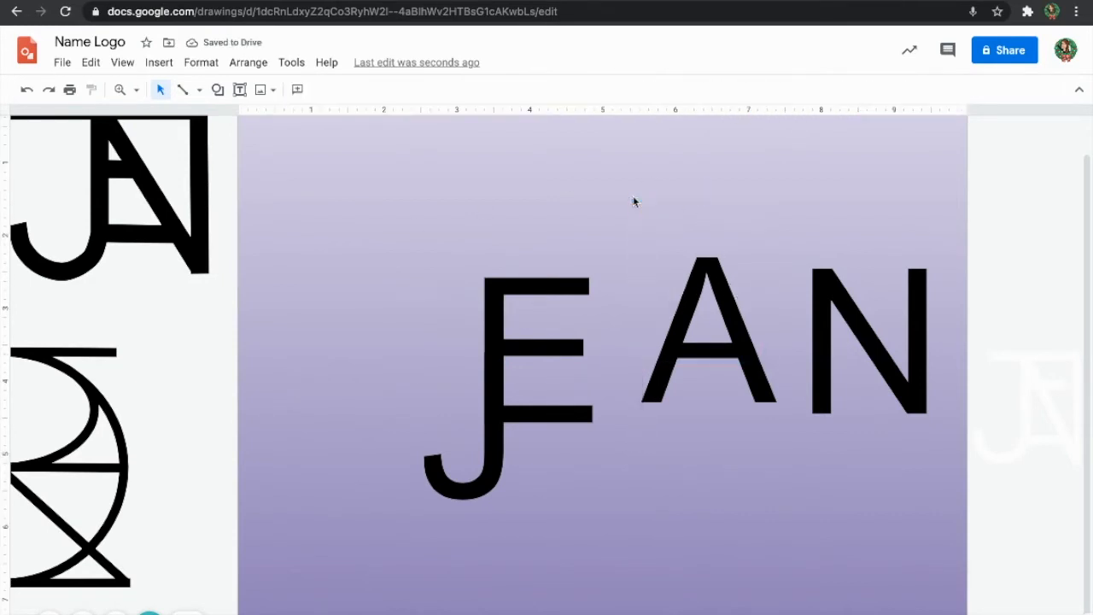
click(722, 313)
click(158, 90)
drag(633, 201, 477, 256)
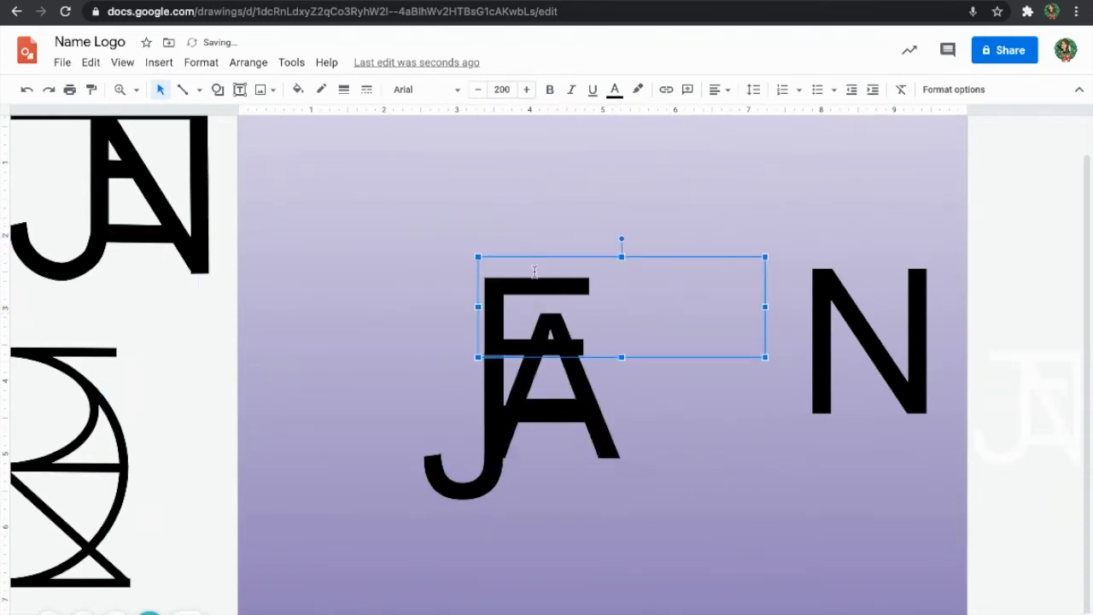
key(Up)
key(Up)
key(Up)
key(Up)
key(Up)
key(Up)
key(Up)
key(Up)
key(Up)
key(Up)
key(Up)
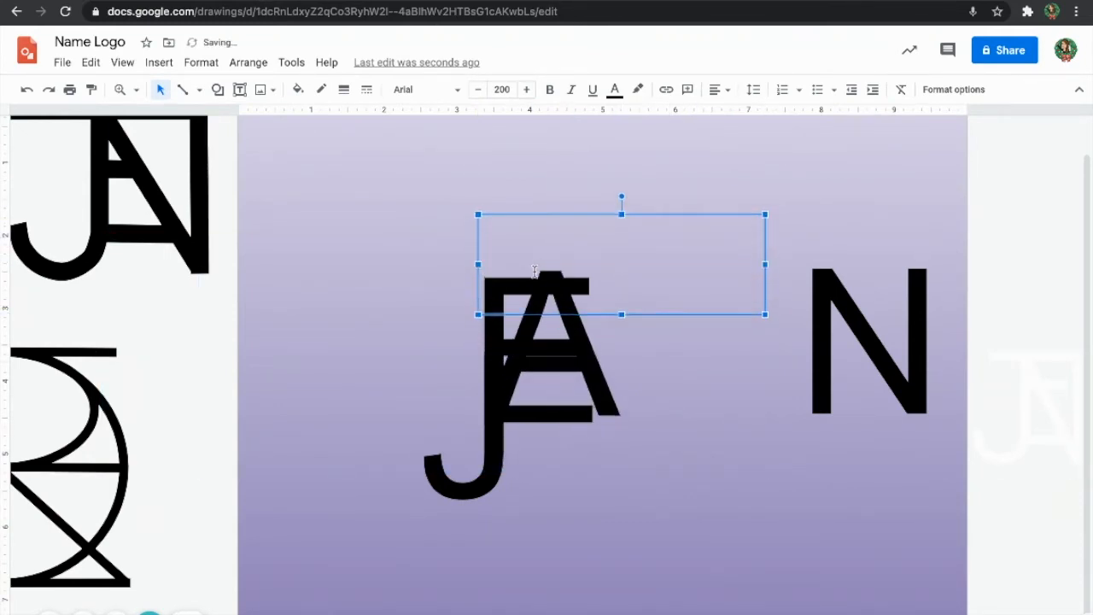
Step: Lower the letter A beside the shared stem until its crossbar lines up with the E's bottom bar
key(Left)
key(Down)
key(Left)
key(Left)
key(Down)
key(Down)
key(Down)
key(Down)
key(Down)
key(Down)
key(Down)
key(Down)
key(Down)
key(Down)
key(Down)
key(Right)
key(Right)
key(Right)
key(Right)
key(Right)
key(Right)
key(Right)
key(Down)
key(Down)
key(Down)
key(Down)
key(Down)
key(Left)
key(Up)
key(Up)
key(Up)
key(Up)
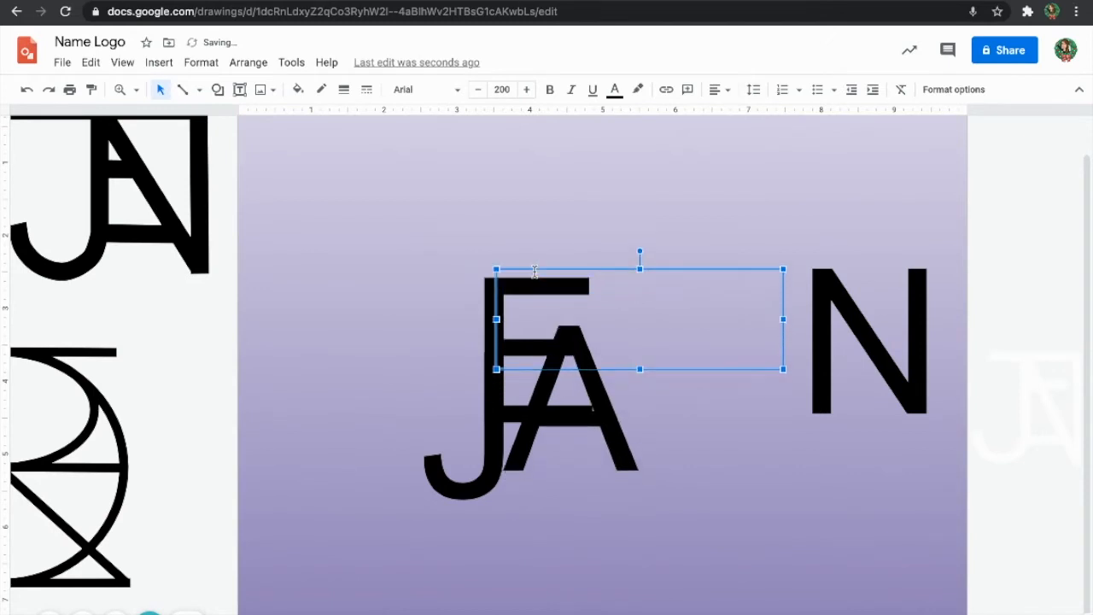
Step: Shift the letter A left so its apex sits on the shared stem, and raise it slightly by resizing its text box
key(Left)
key(Left)
key(Left)
key(Left)
key(Left)
key(Left)
key(Left)
key(Left)
key(Left)
key(Left)
key(Left)
key(Left)
key(Left)
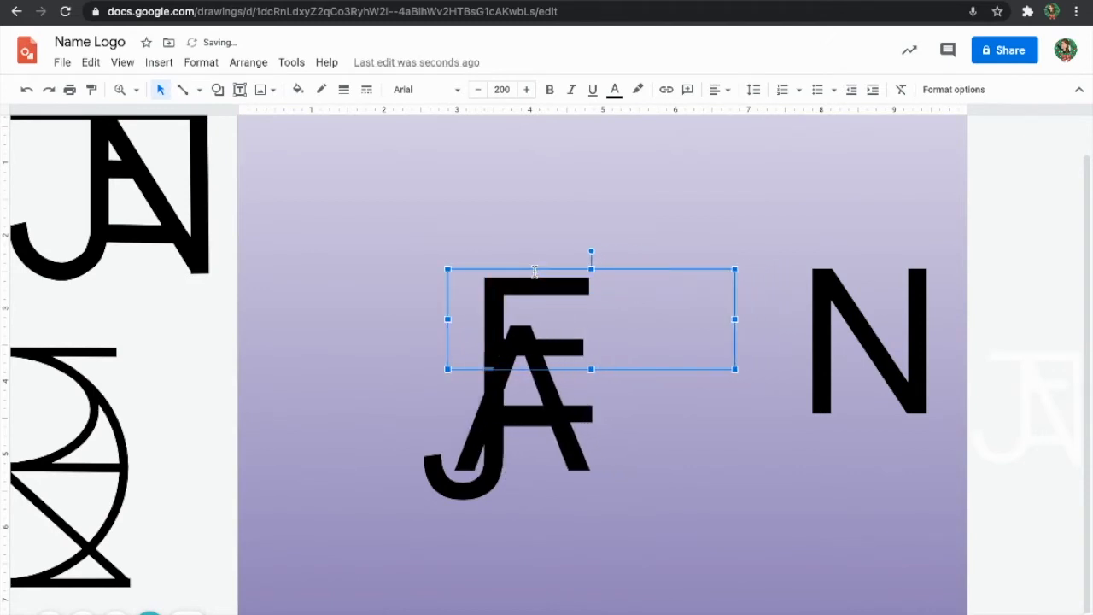
key(Right)
key(Left)
key(Right)
key(Left)
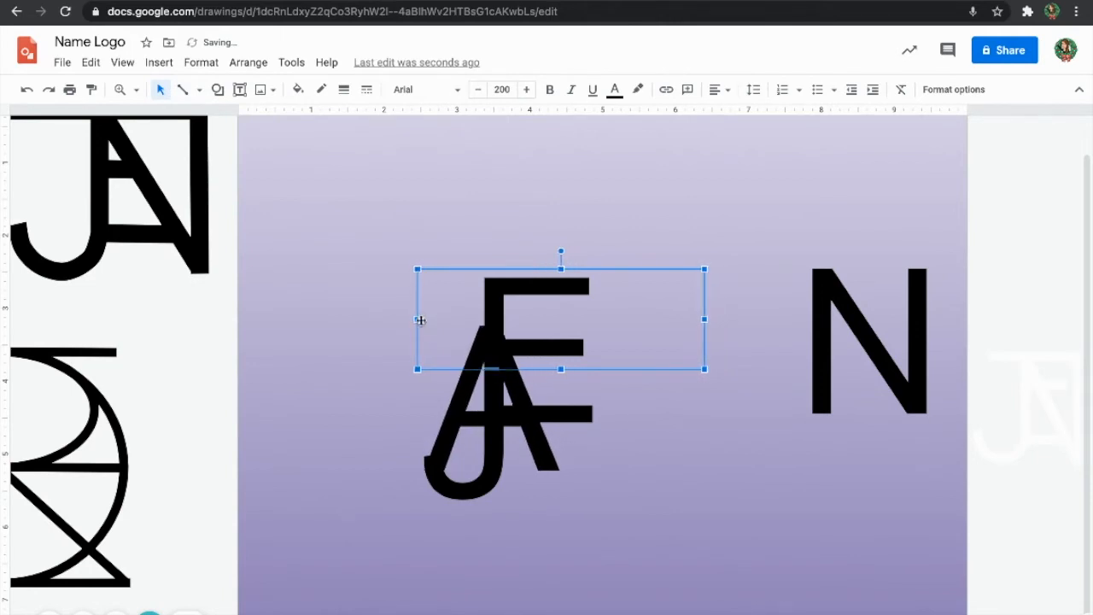
drag(417, 318, 425, 320)
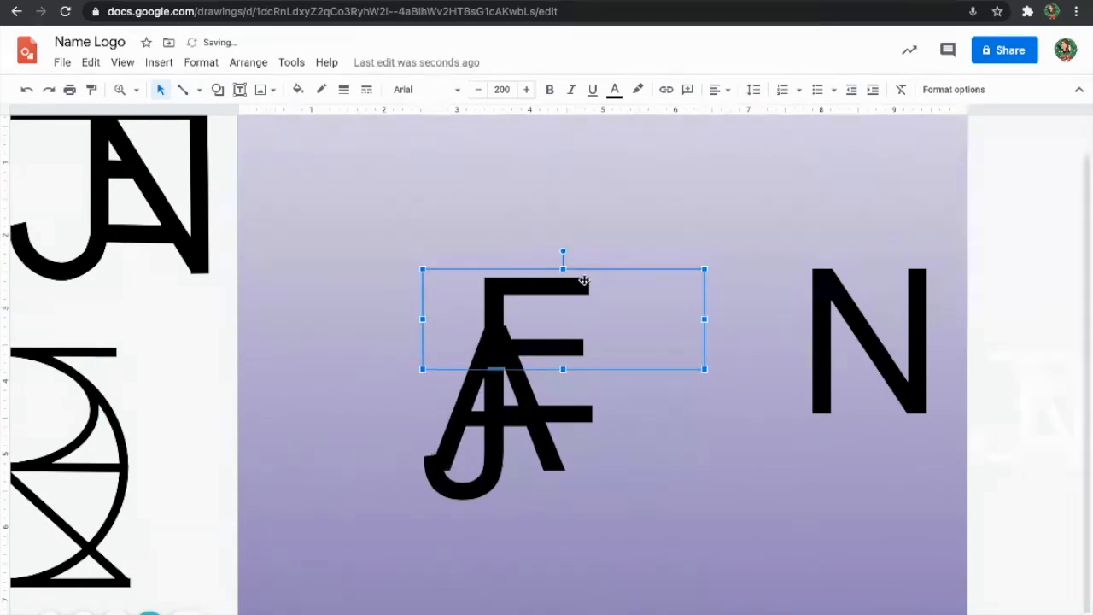
drag(565, 266, 566, 254)
Step: Move the letter N over the E so its left stem covers the shared stem and their heights match
click(901, 328)
key(Left)
drag(790, 318, 482, 337)
key(Down)
key(Down)
key(Left)
key(Left)
key(Left)
key(Left)
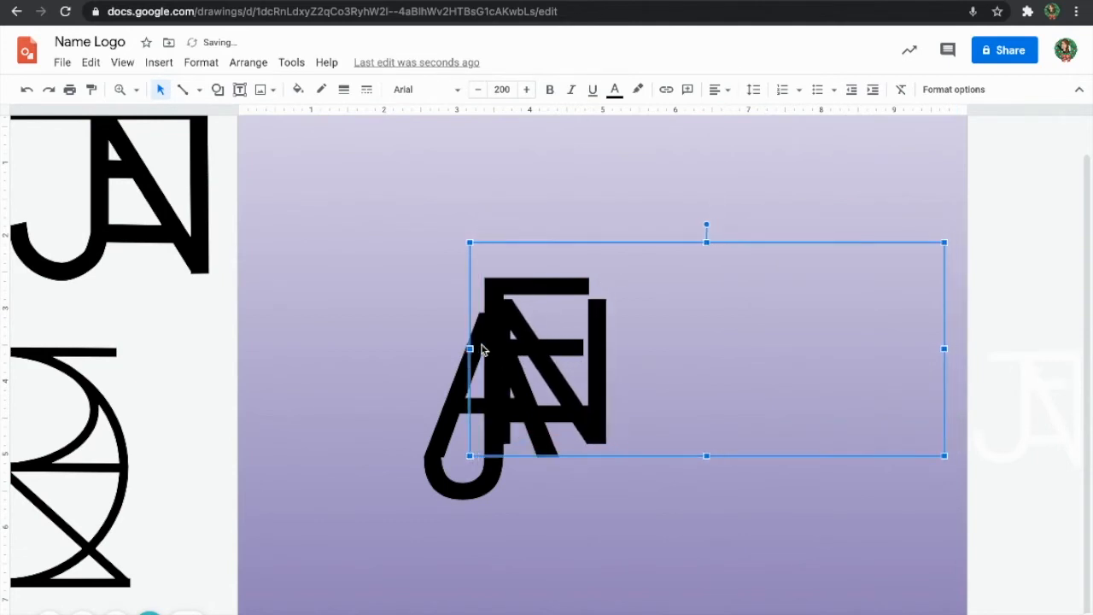
key(Up)
key(Up)
key(Up)
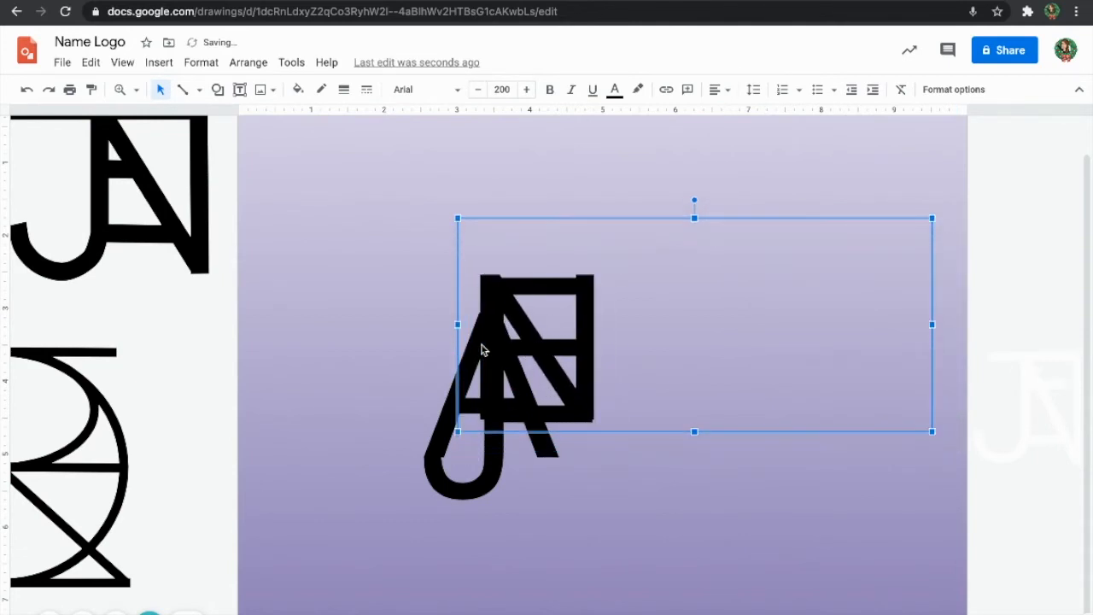
Step: Lower the letter N until its top sits just above the E's middle bar
key(Down)
key(Down)
key(Down)
key(Down)
key(Down)
key(Down)
key(Down)
key(Down)
key(Down)
key(Down)
key(Down)
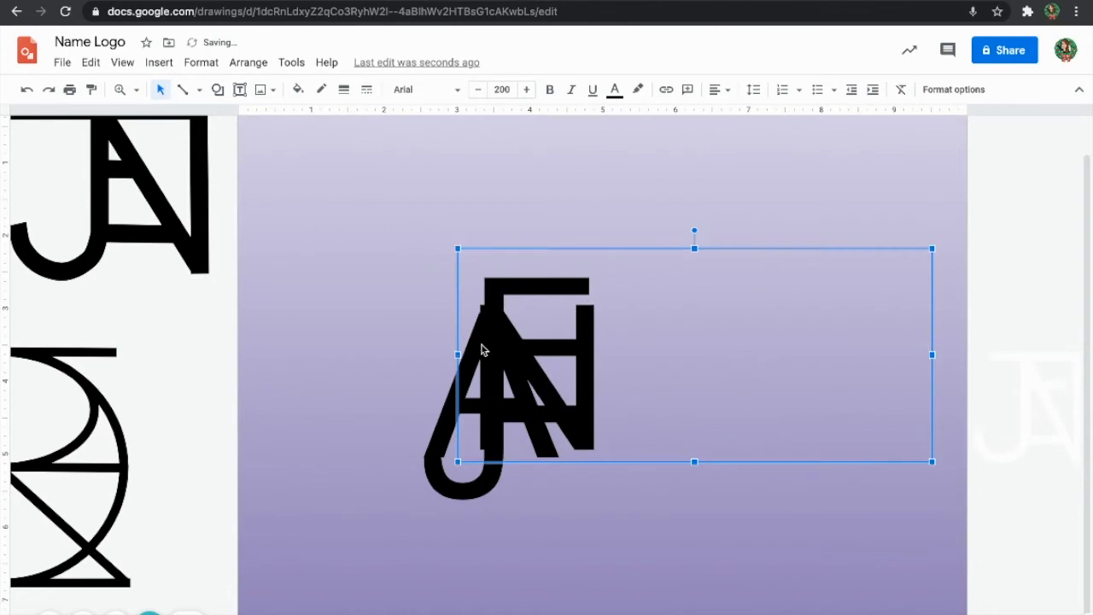
key(Up)
key(Up)
key(Up)
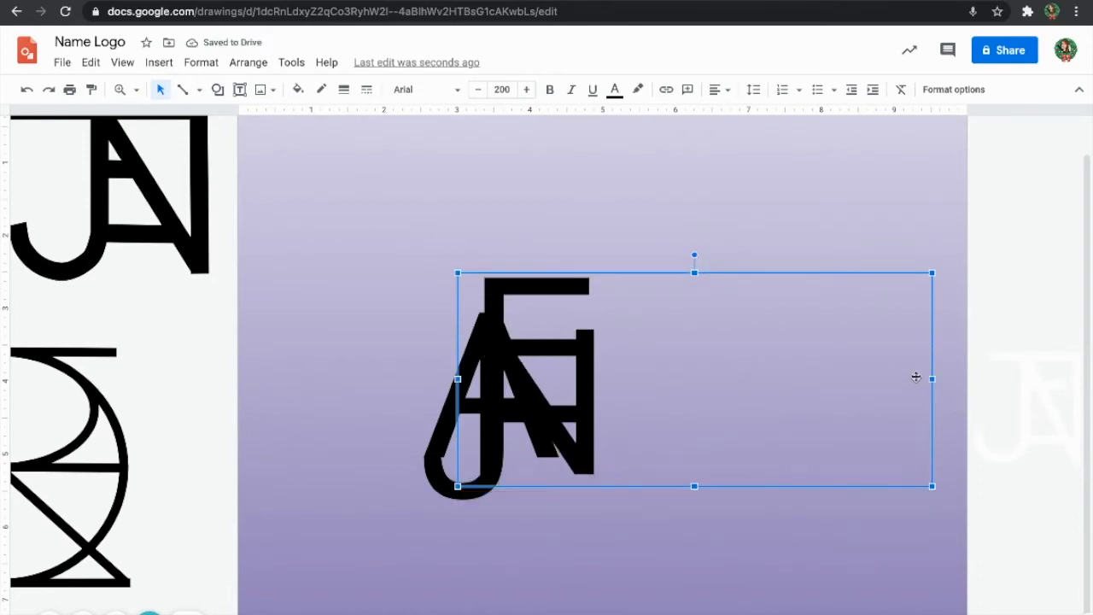
Step: Nudge the letter N slightly left so its right stem lines up with the ends of the E's bars
click(953, 375)
click(572, 449)
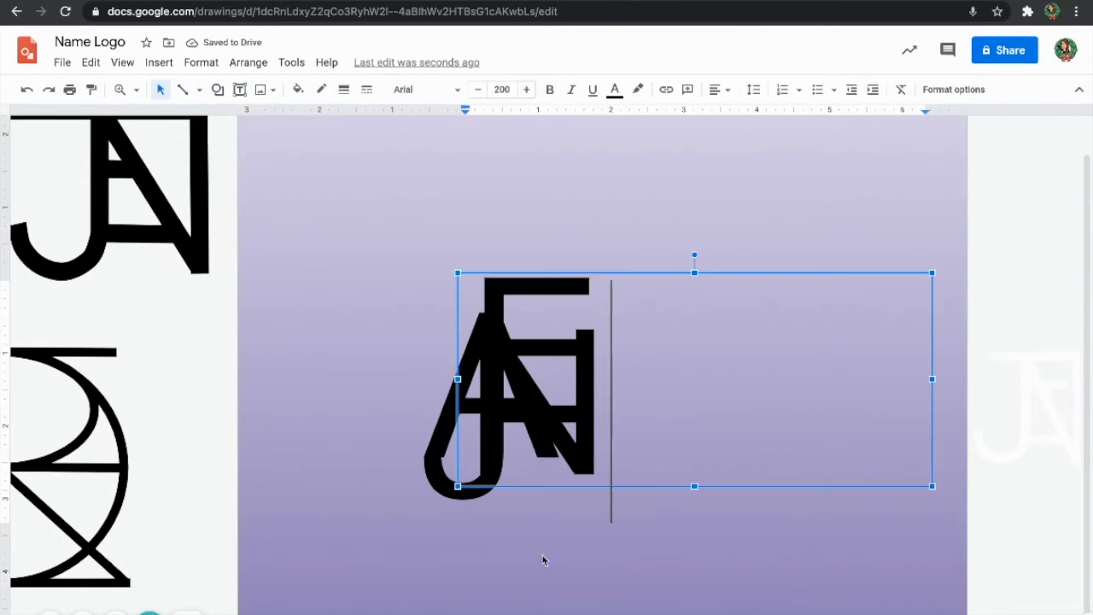
click(545, 500)
click(463, 384)
key(Up)
key(Left)
key(Down)
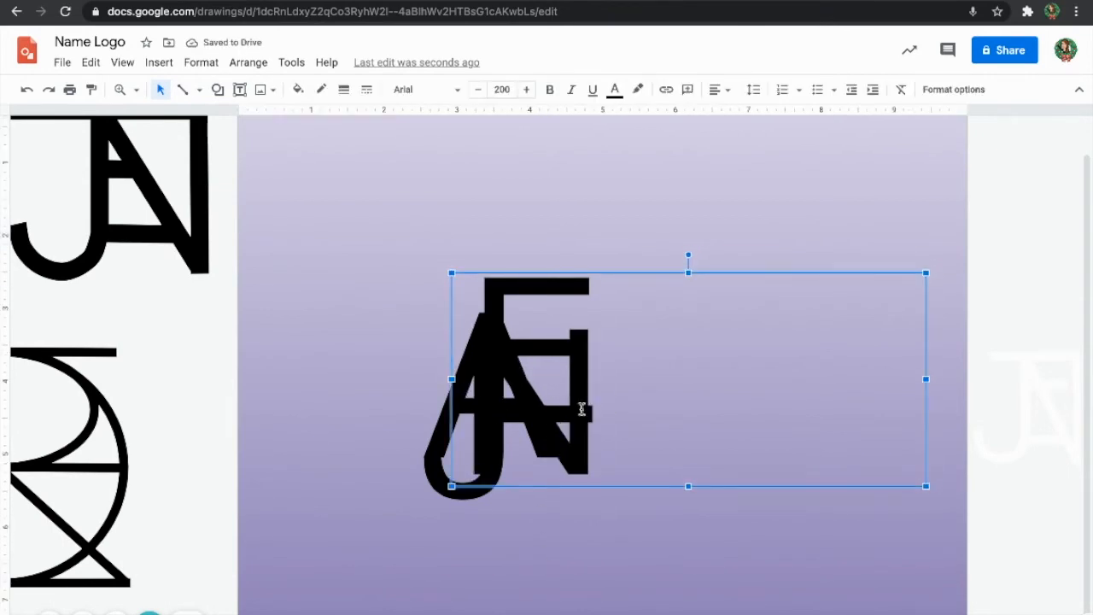
right_click(581, 410)
mouse_move(632, 494)
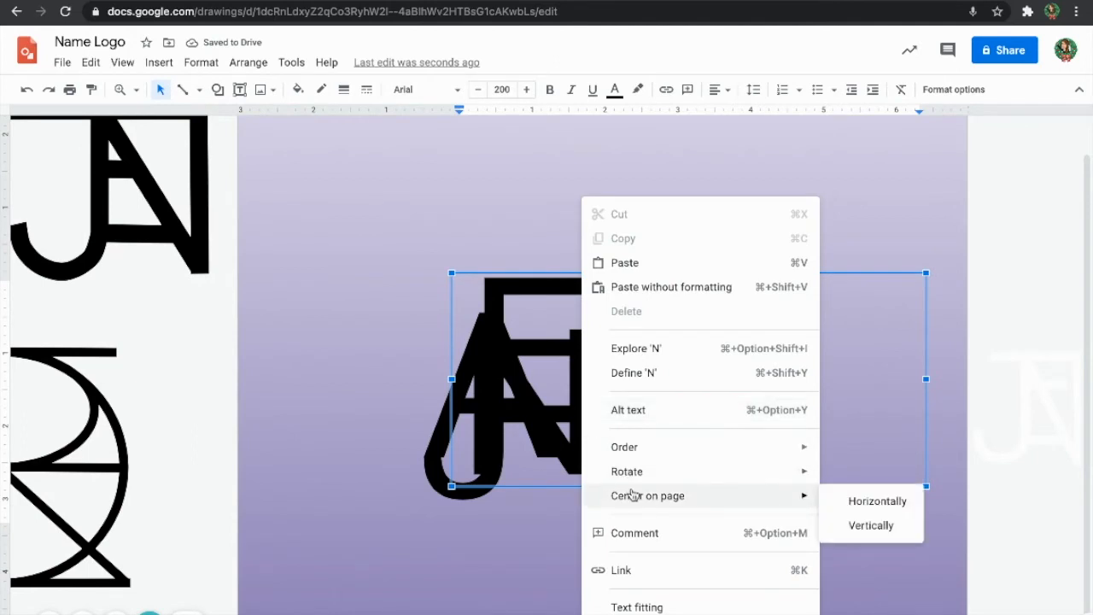
click(537, 551)
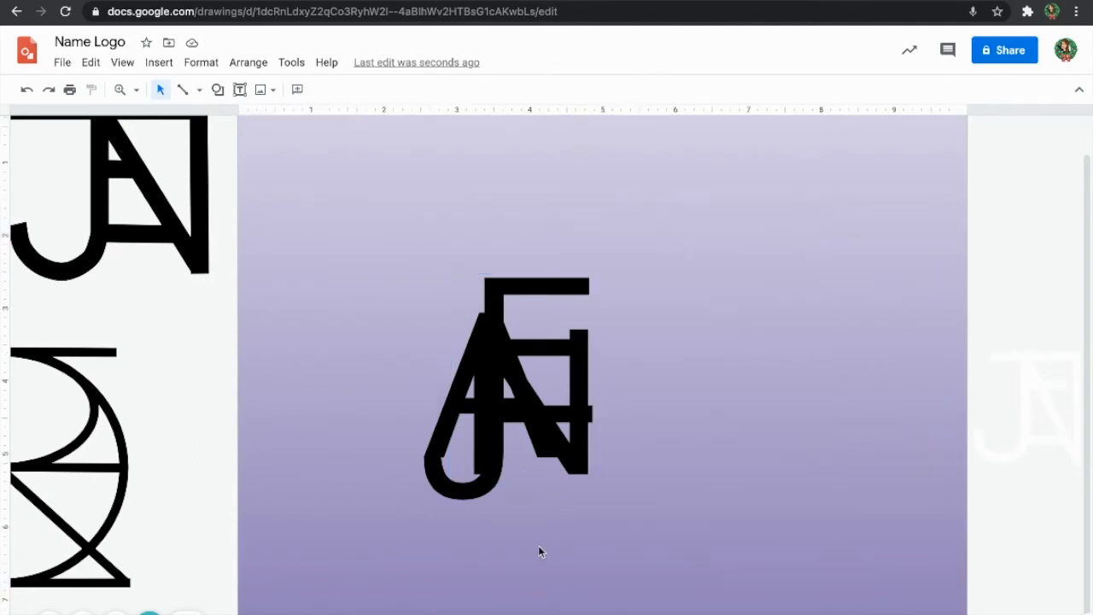
Step: Set the letter N's font to Calibri and move it off to the right, clear of the other letters
click(579, 450)
drag(610, 427, 420, 395)
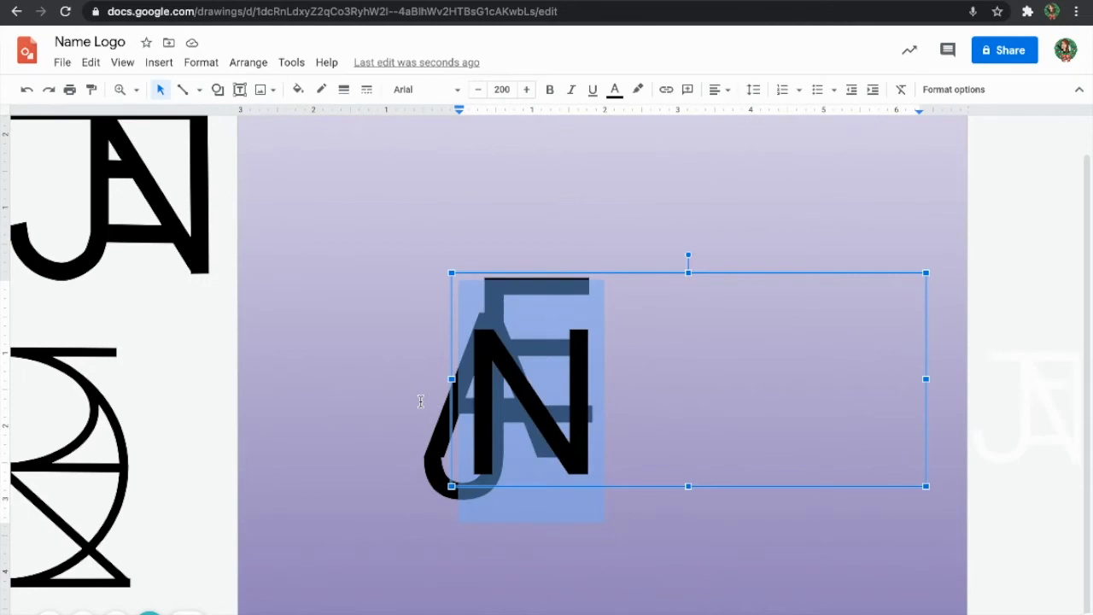
click(424, 89)
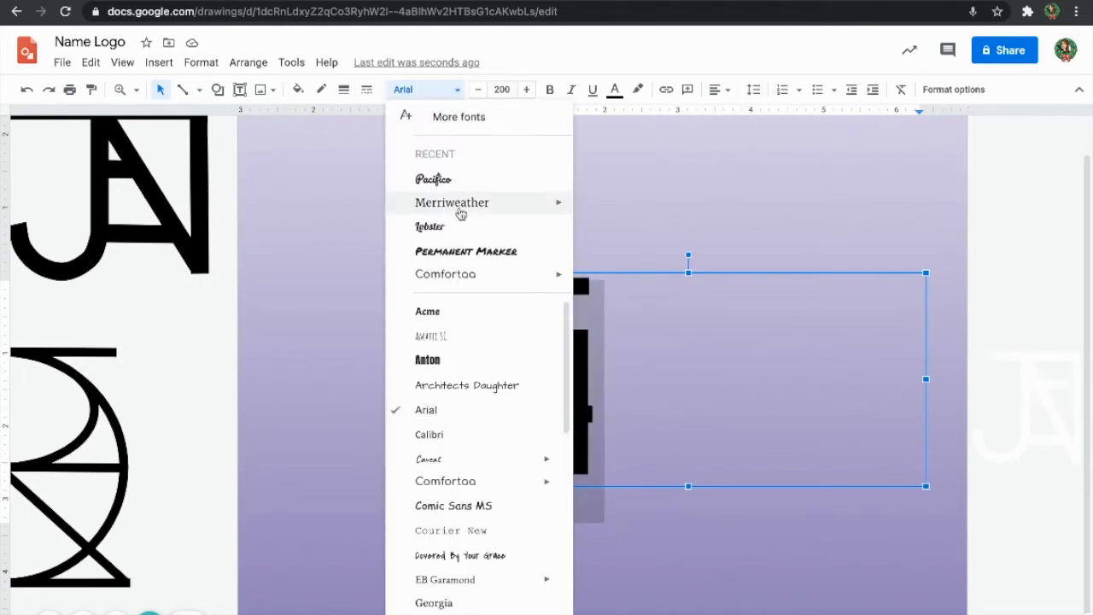
click(436, 434)
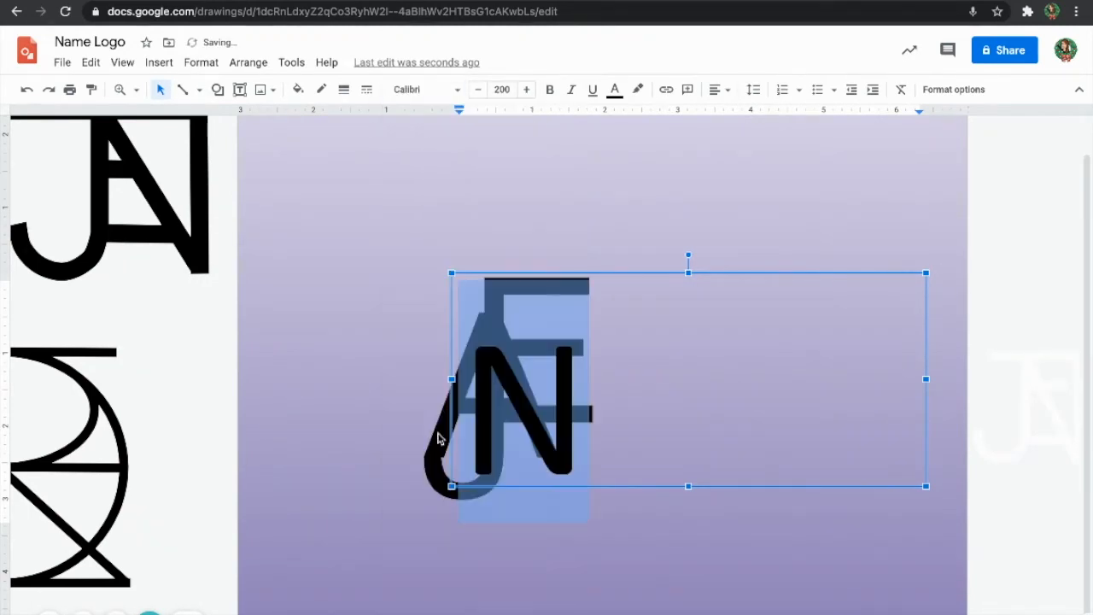
click(488, 447)
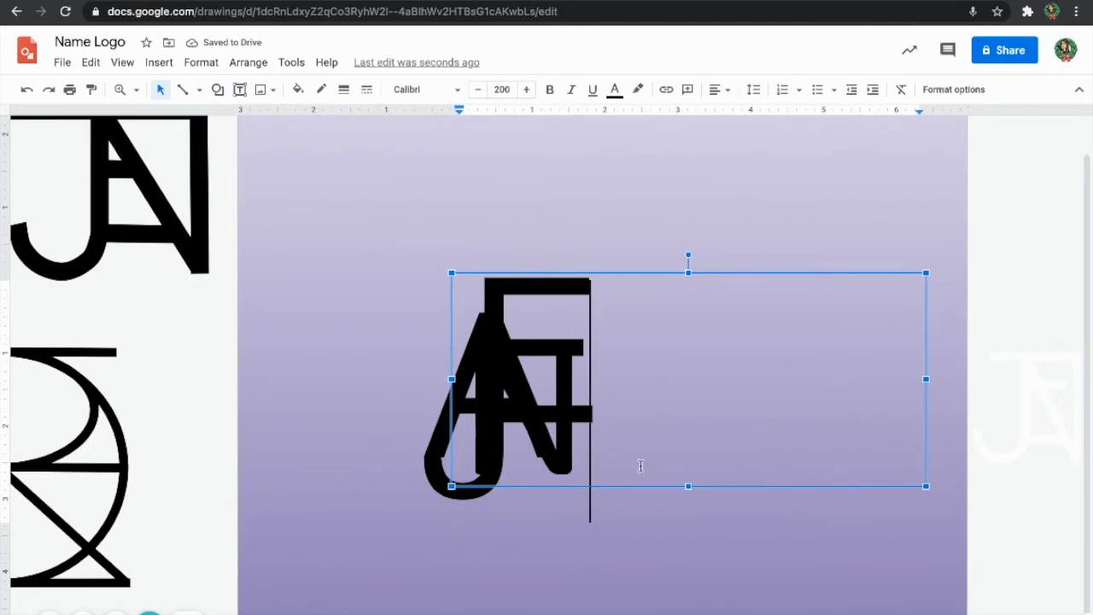
key(Escape)
drag(451, 273, 689, 314)
Step: Set the letter E's font to Impact
click(565, 408)
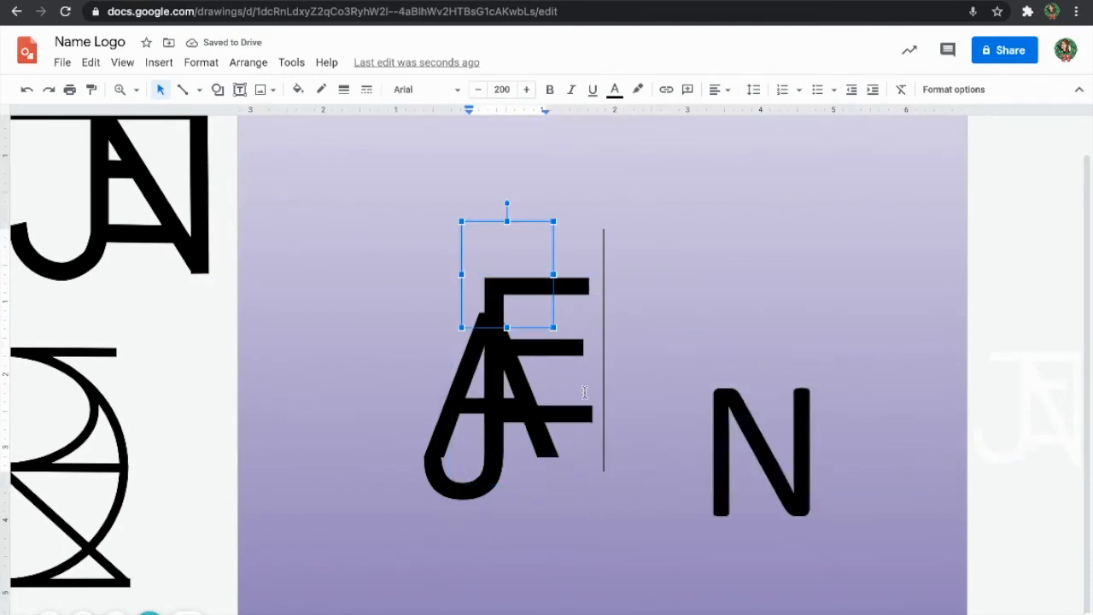
drag(564, 408, 460, 328)
click(457, 89)
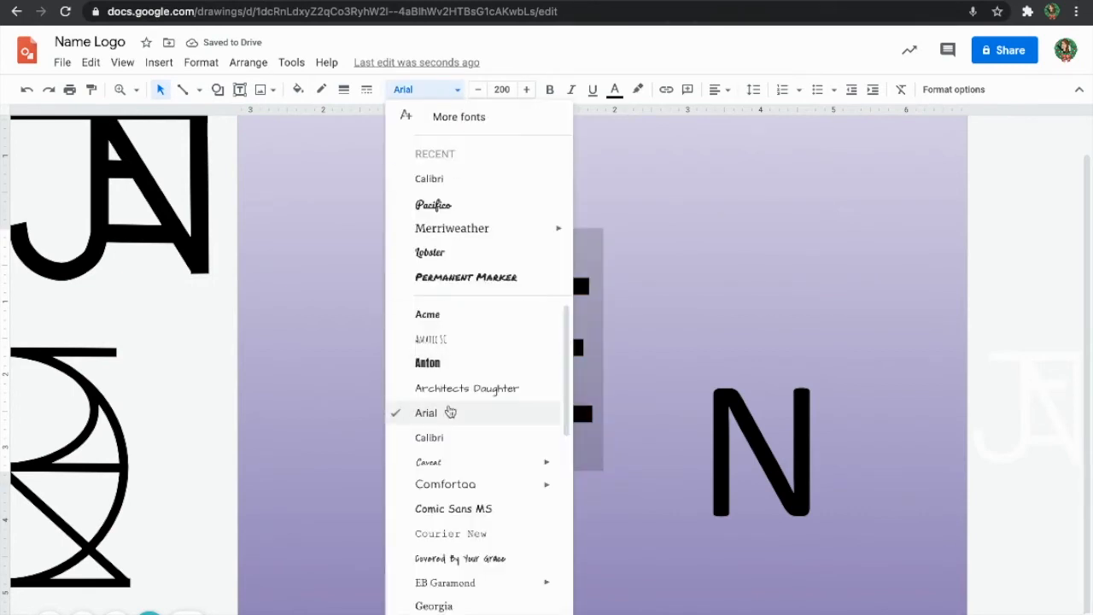
scroll(452, 528, down, 3)
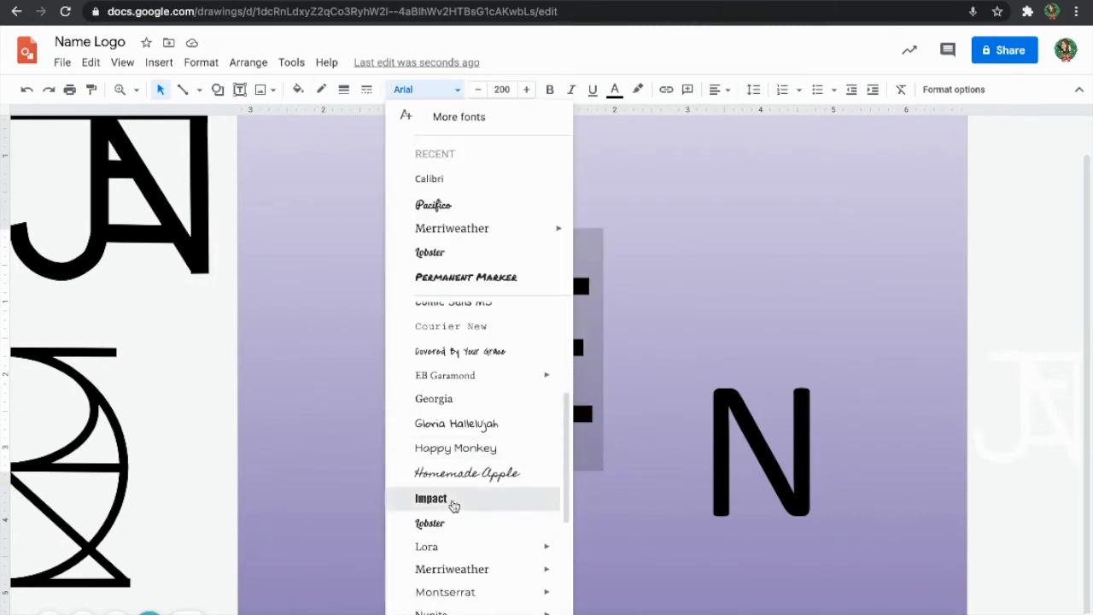
click(452, 503)
Step: Set the letter A's font to Impact and move it up and to the right, over the upper part of the E
click(547, 446)
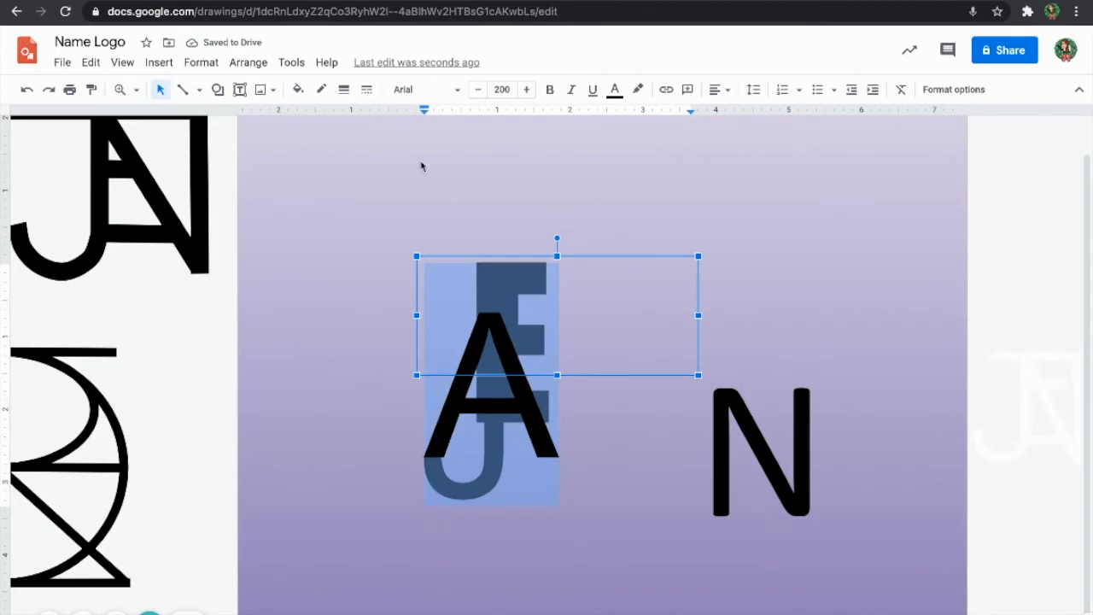
click(425, 90)
click(443, 192)
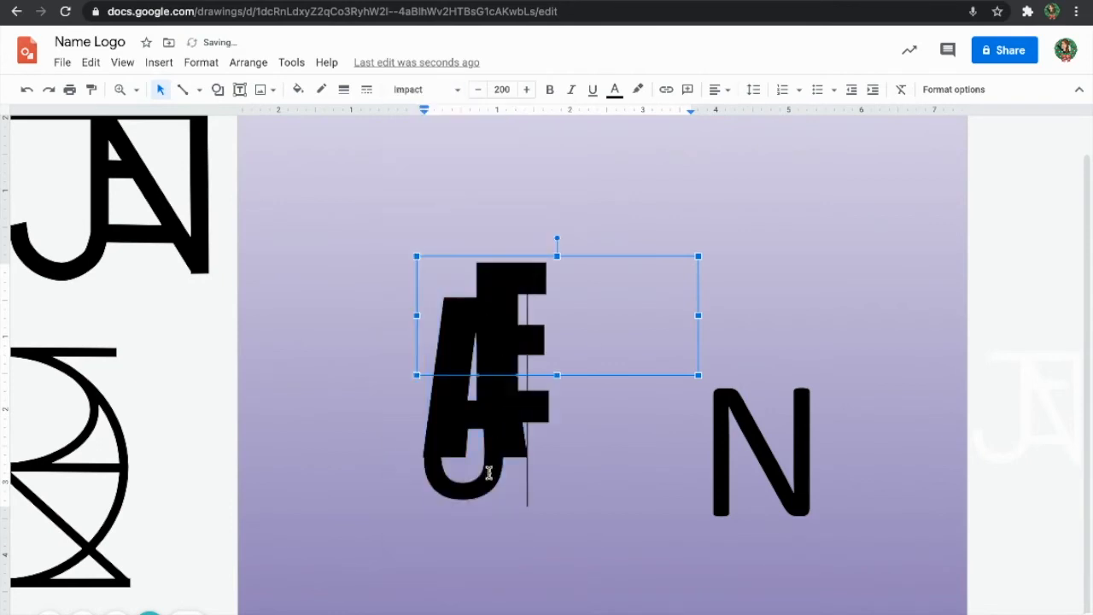
click(456, 89)
click(431, 188)
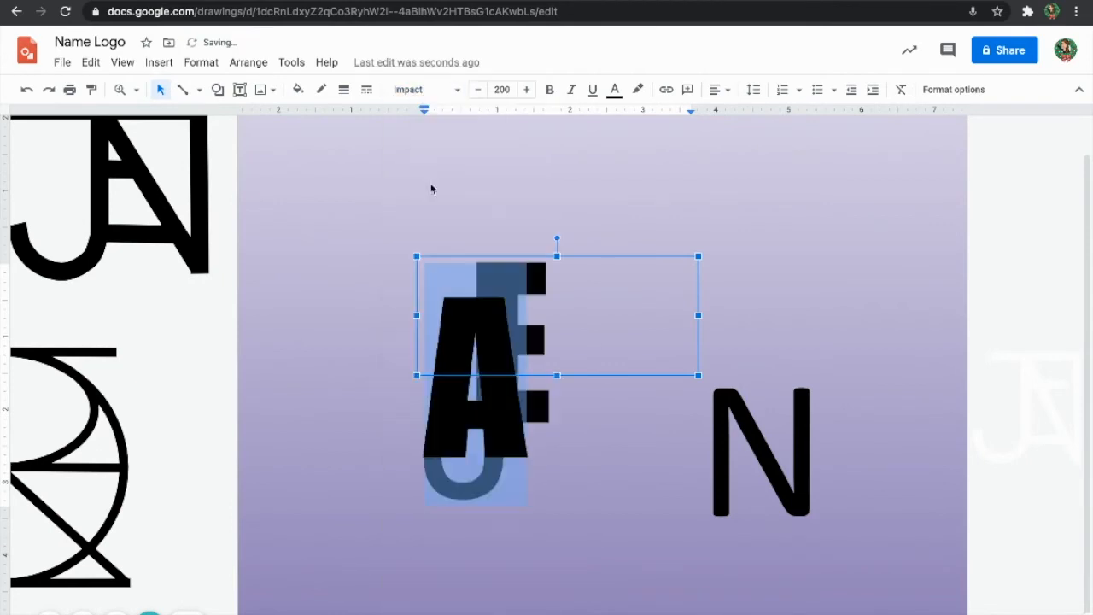
click(580, 295)
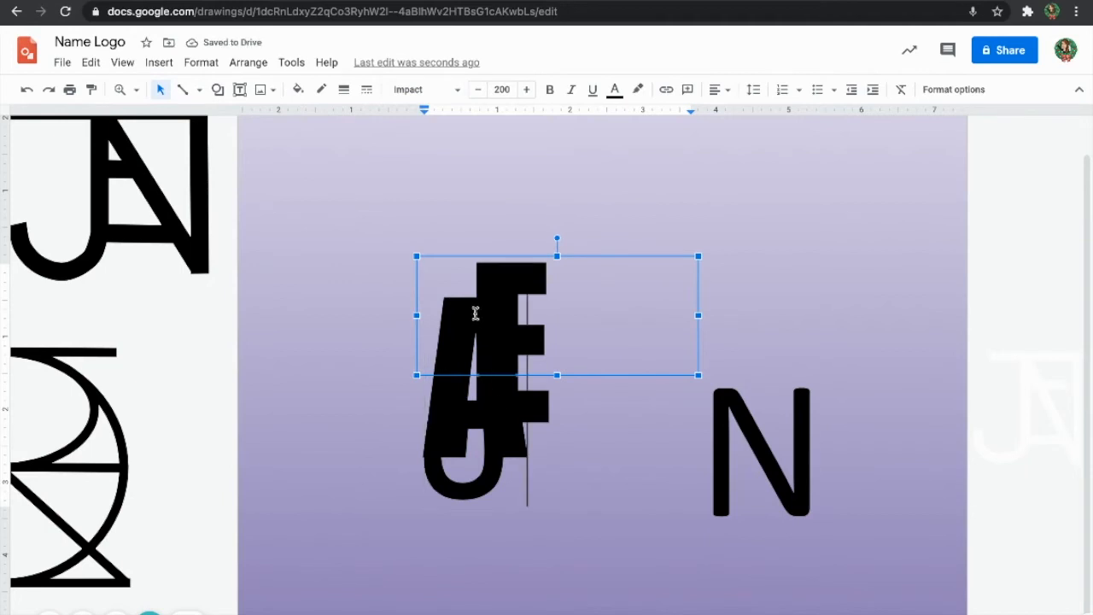
drag(411, 266, 487, 170)
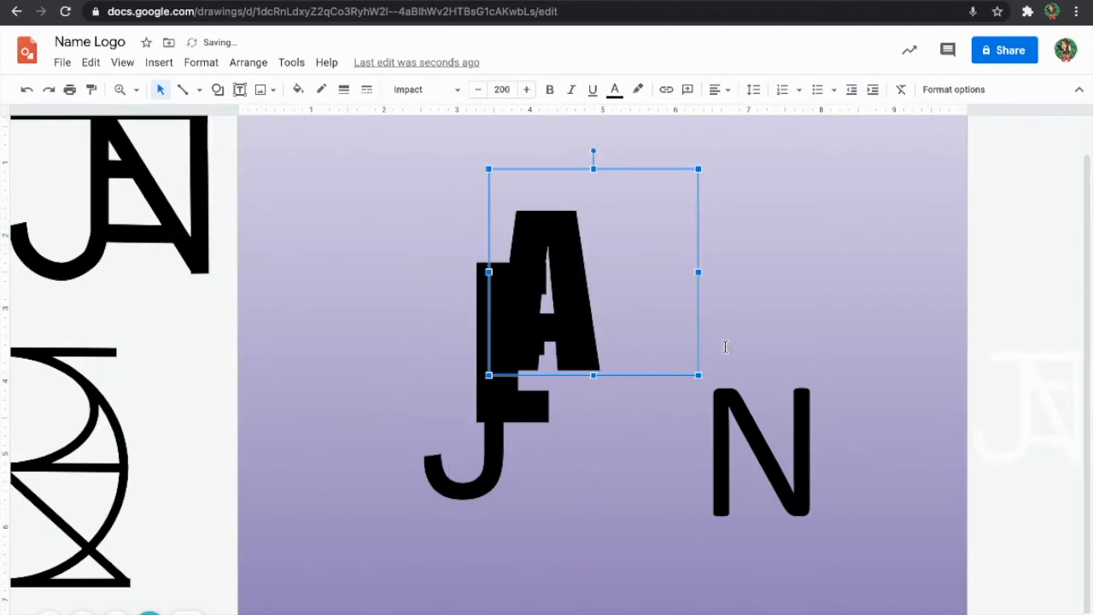
Step: Set the letter J's font to Impact
click(494, 444)
click(466, 493)
click(398, 478)
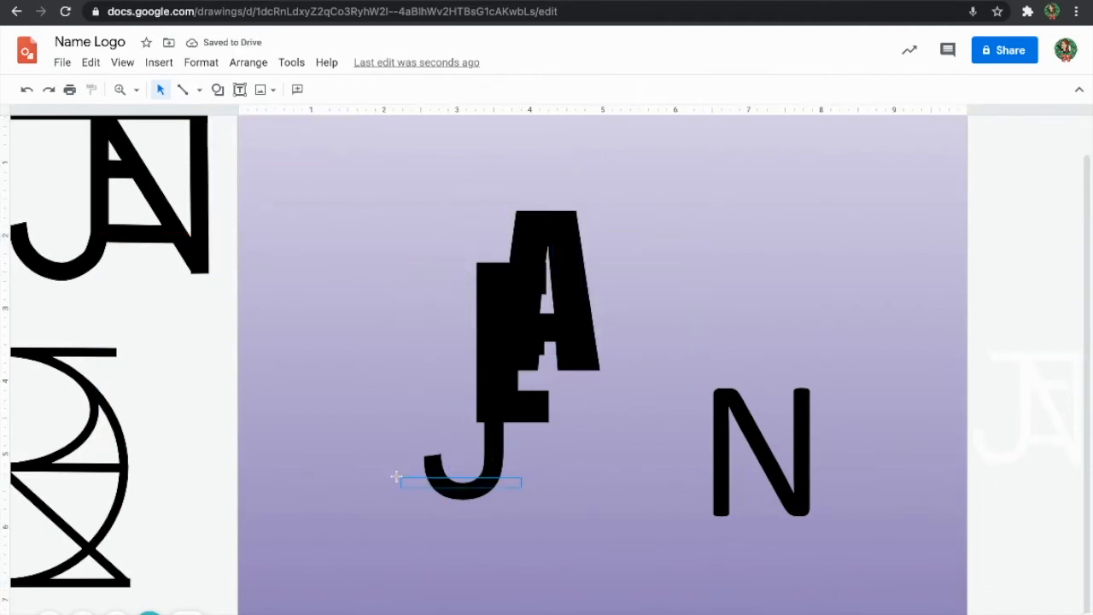
double_click(441, 465)
click(456, 90)
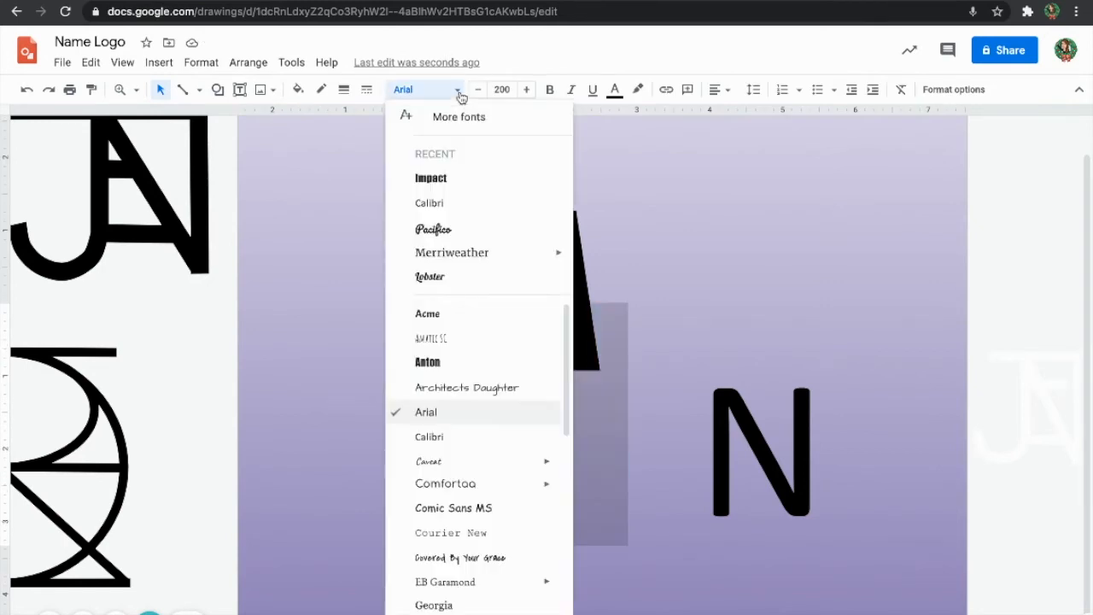
click(442, 180)
click(573, 386)
Step: Raise the letter J until its foot is level with the E's base, and shift it right so their stems overlap
click(419, 466)
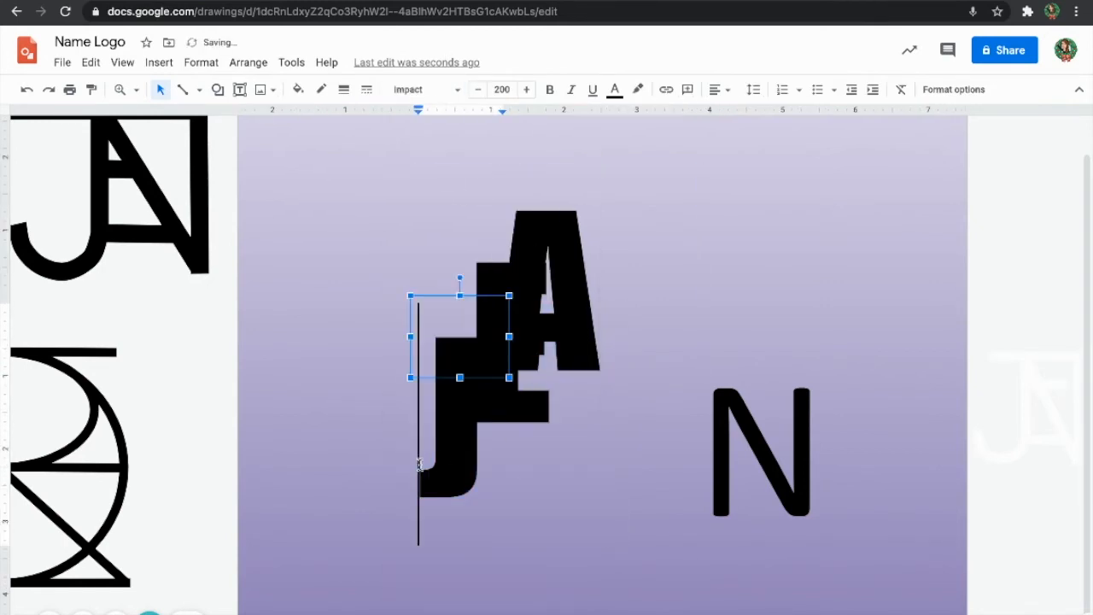
click(410, 294)
drag(410, 293, 357, 223)
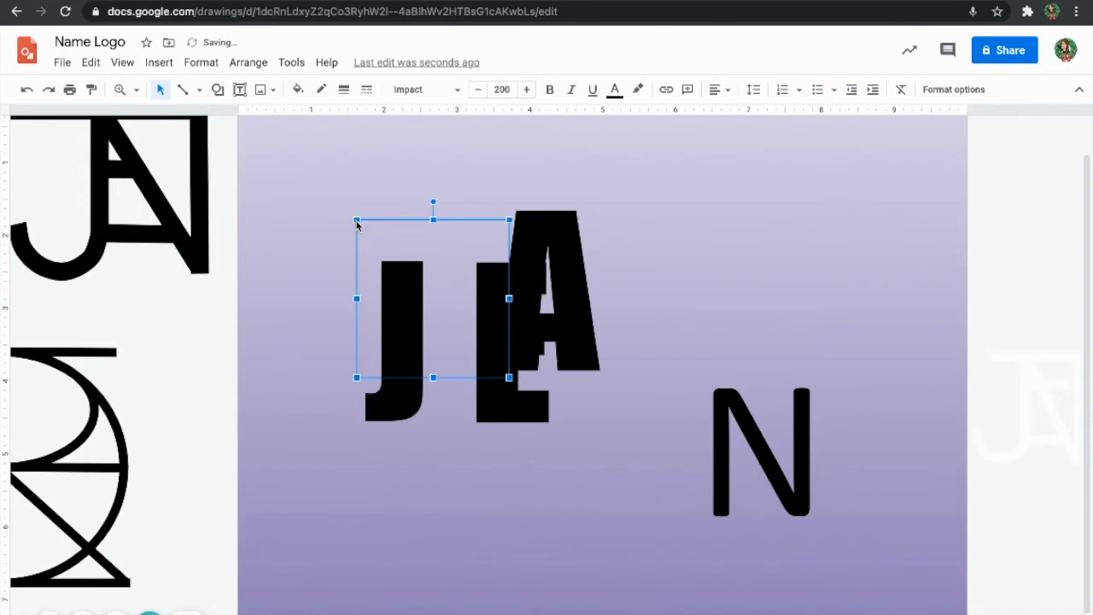
key(Right)
key(Right)
key(Right)
key(Right)
key(Right)
key(Right)
key(Right)
key(Right)
key(Right)
key(Right)
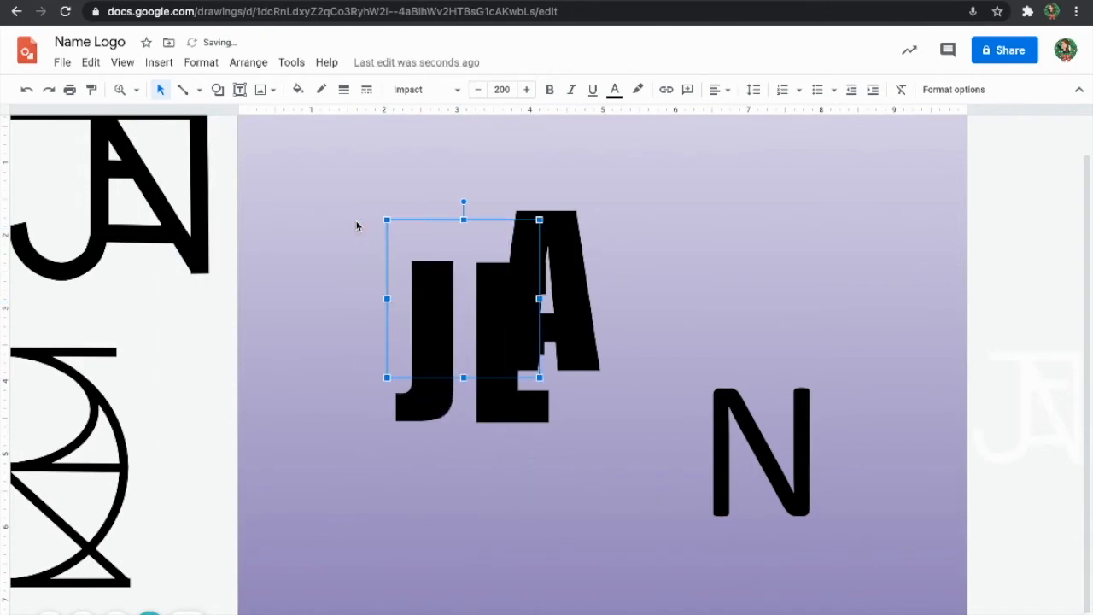
key(Right)
key(Right)
key(Right)
key(Right)
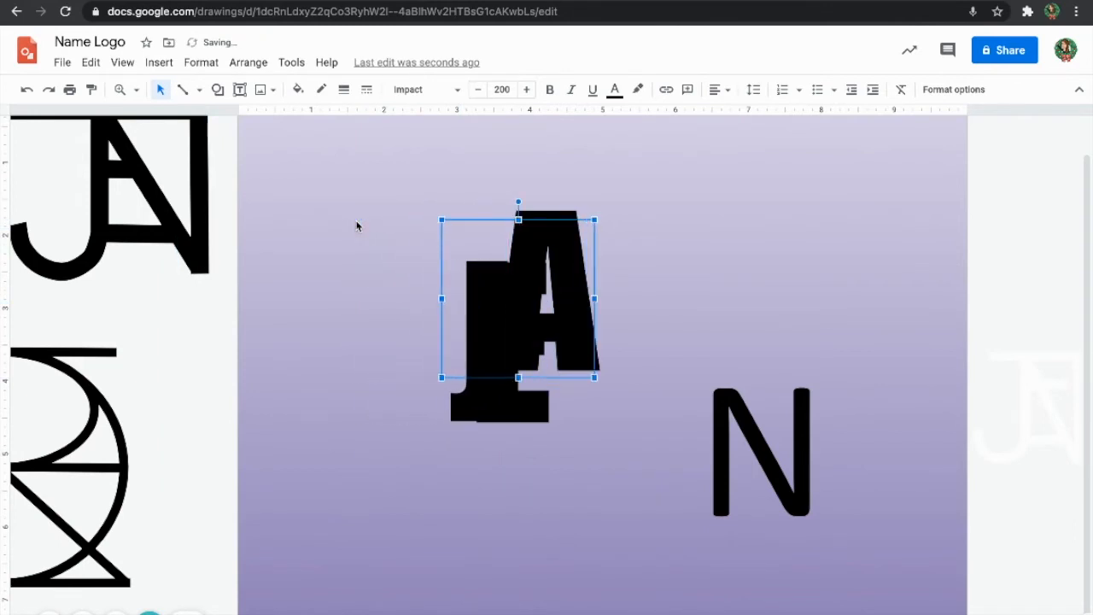
Step: Set the letter J's font size to 300
click(500, 302)
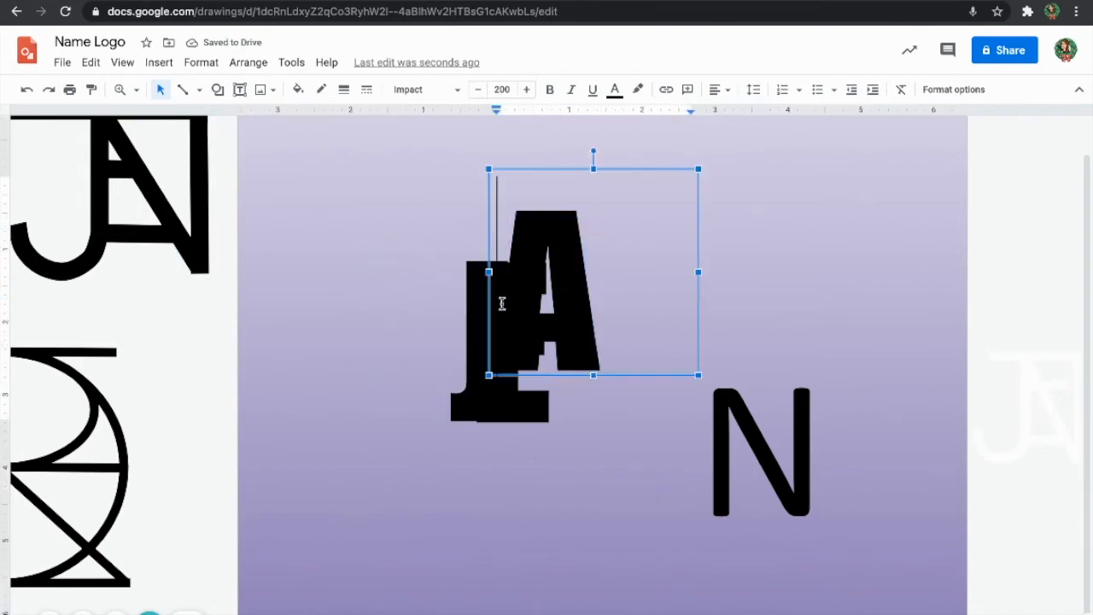
click(460, 397)
drag(461, 397, 515, 399)
click(503, 90)
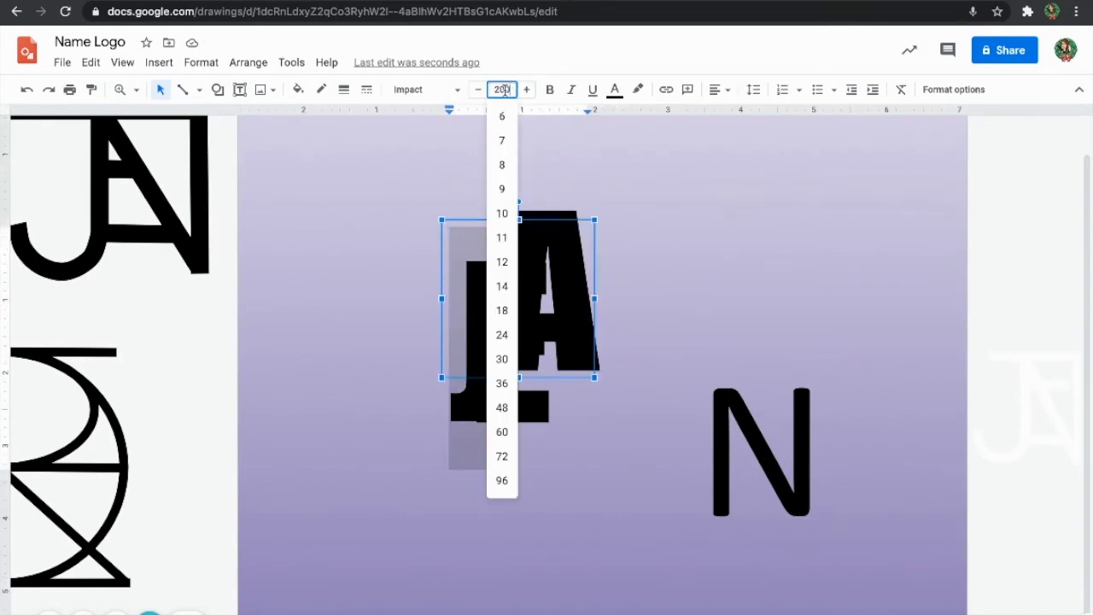
text(300)
key(Return)
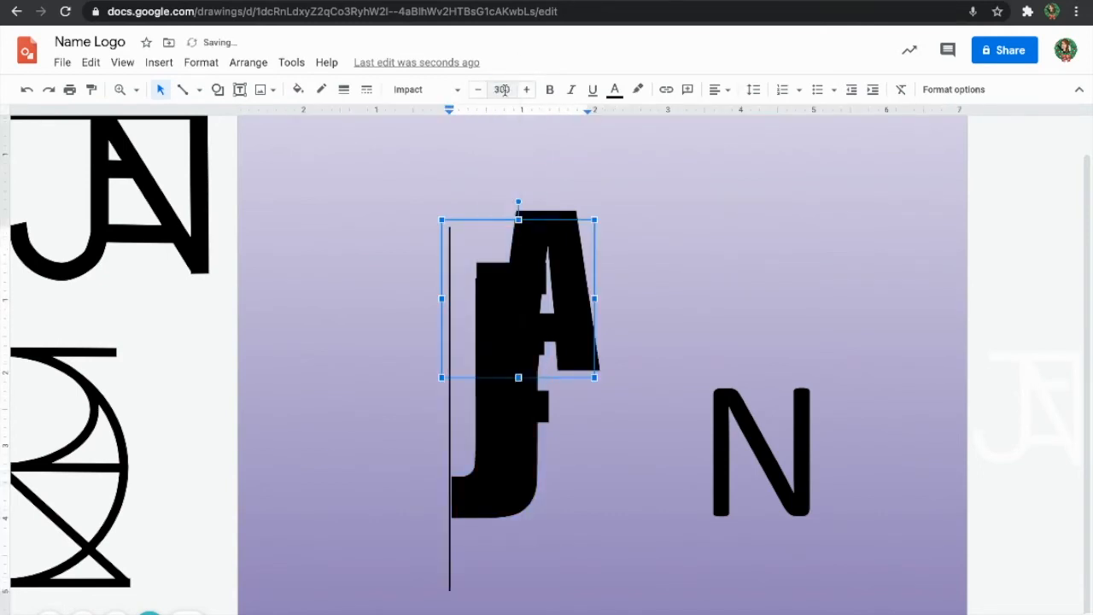
click(432, 197)
Step: Shift the letter E slightly left over the J's stem, and move the letter A right, clear of both letters
click(520, 435)
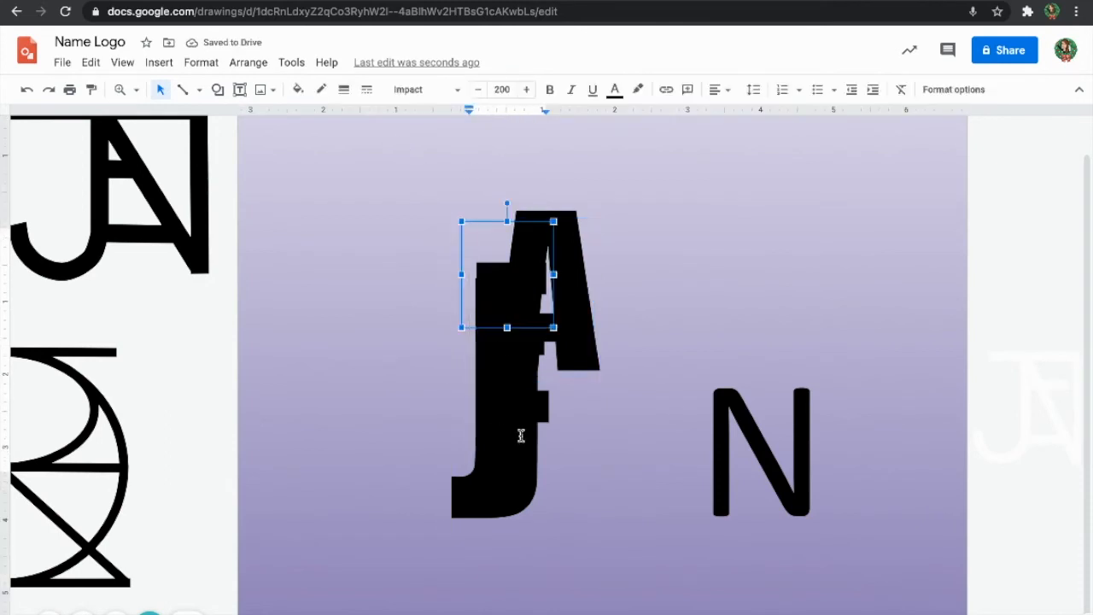
drag(458, 220, 431, 224)
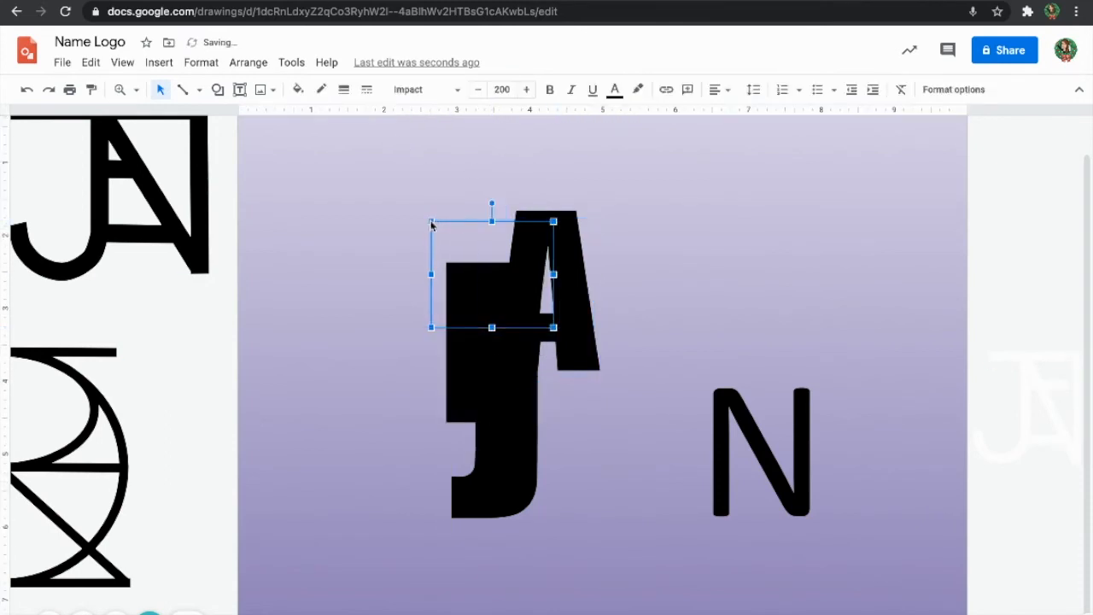
click(593, 346)
drag(487, 376, 572, 315)
click(494, 380)
Step: Move the letter J left and up so the E's bars stick out to the right of its stem and their tops nearly match
click(527, 494)
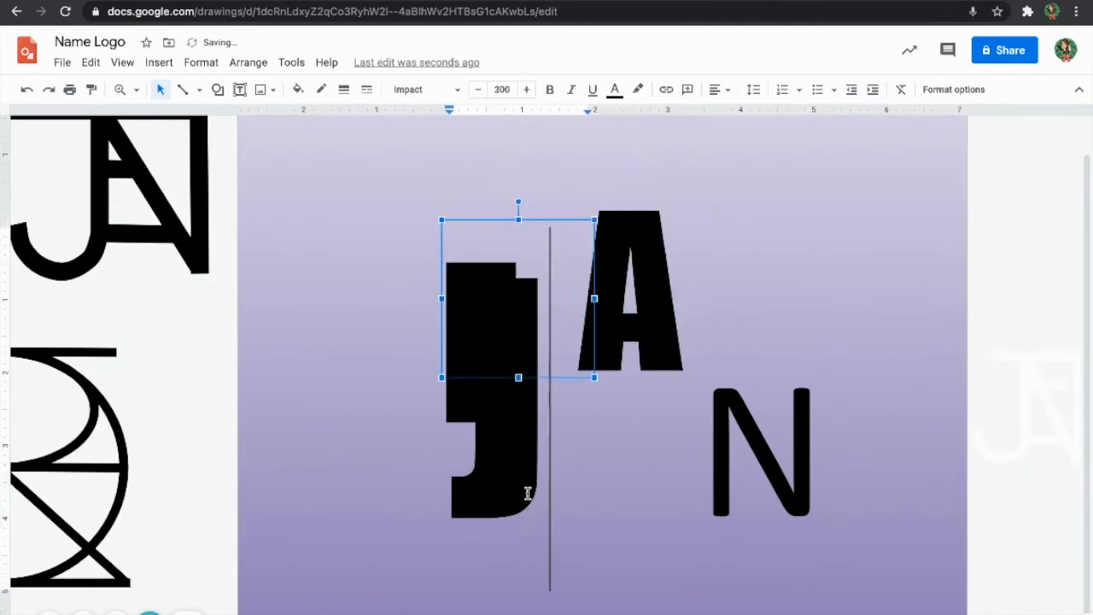
drag(441, 376, 405, 387)
key(Left)
key(Left)
key(Left)
key(Left)
key(Up)
key(Up)
key(Up)
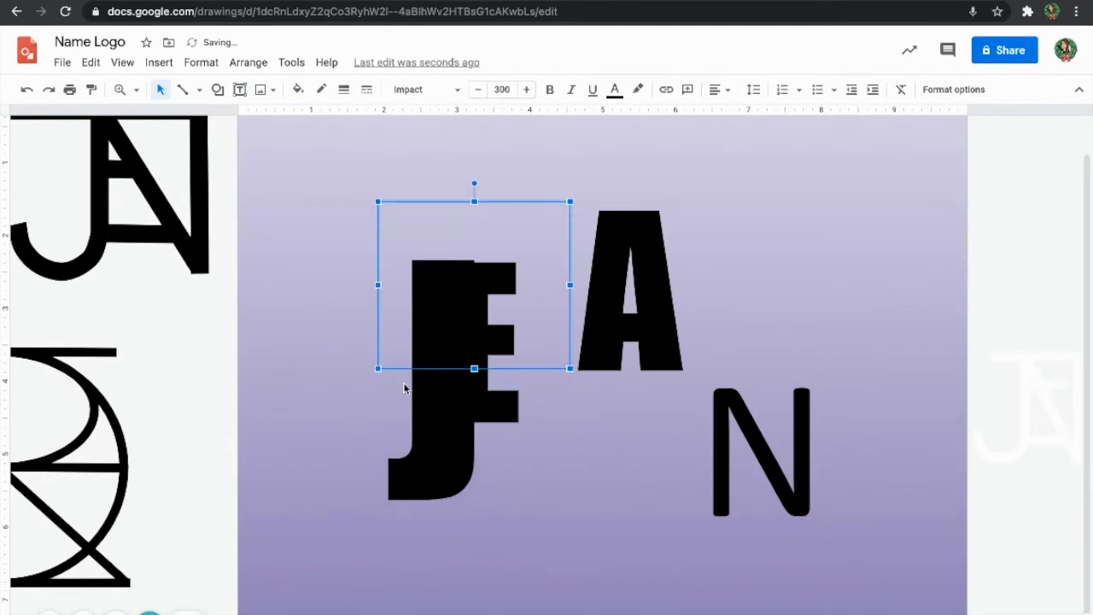
key(Left)
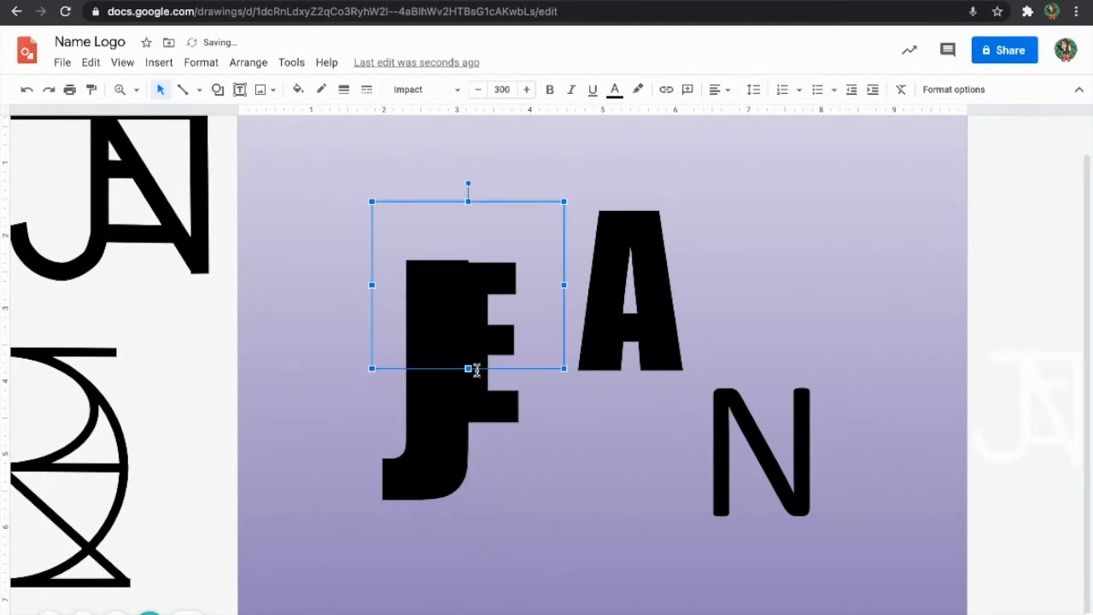
Step: Fine-tune the letter J's vertical position by resizing its text box so its top lines up with the E's top
drag(468, 369, 468, 373)
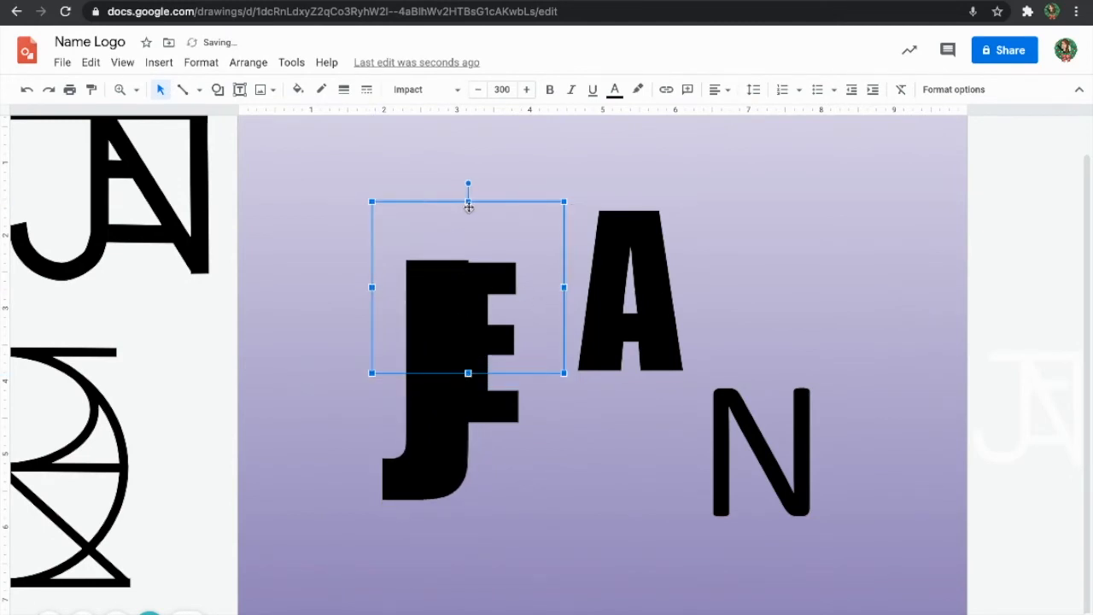
drag(468, 207, 468, 215)
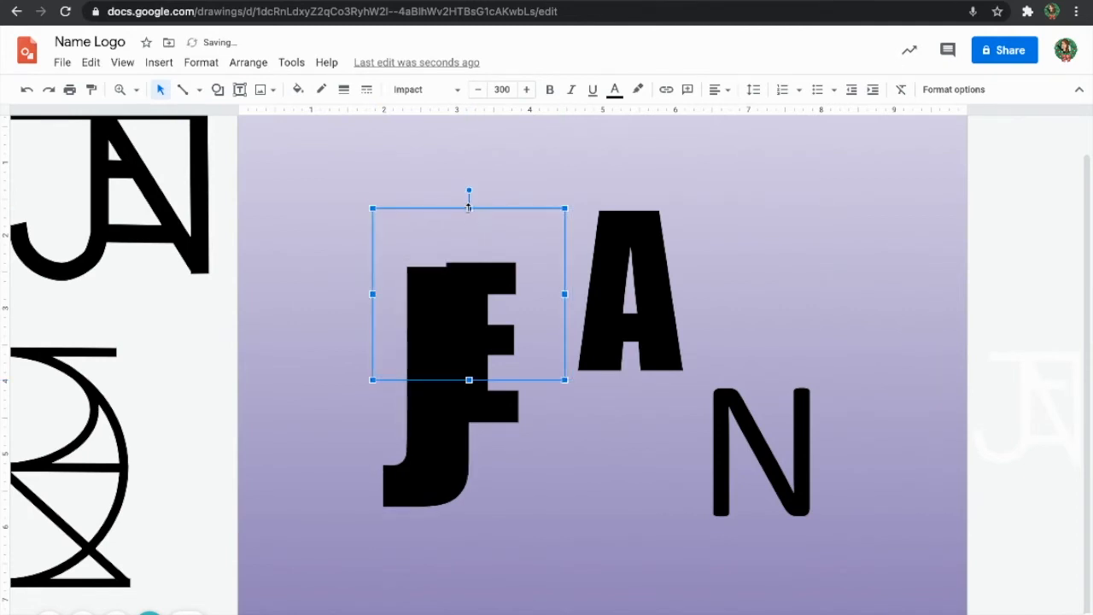
drag(468, 208, 467, 202)
click(618, 302)
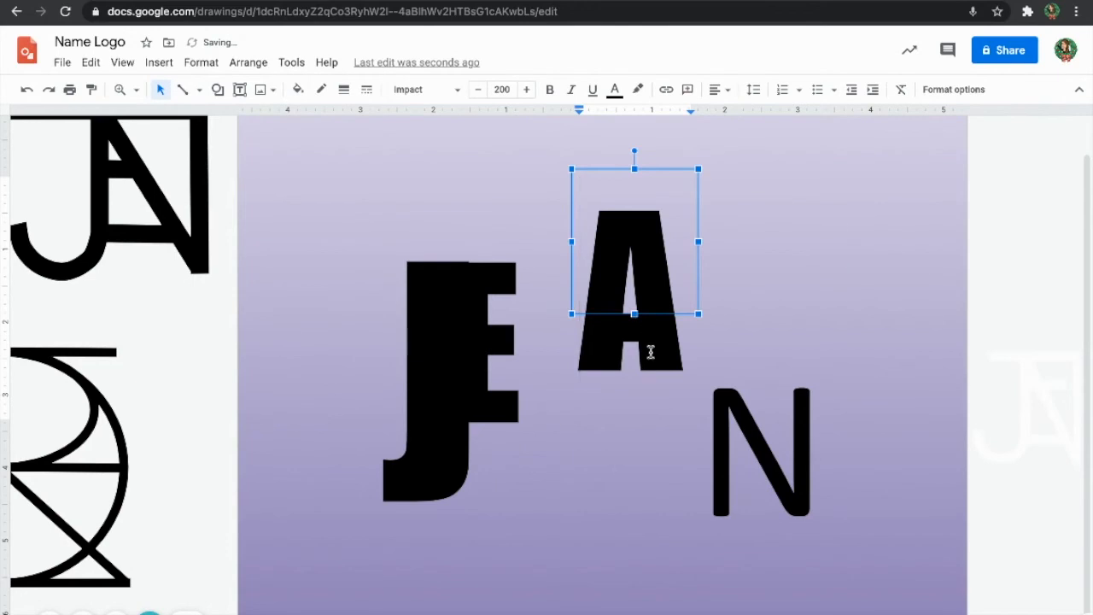
Step: Set the letter N's font to Impact
click(778, 427)
double_click(798, 424)
click(457, 90)
click(478, 185)
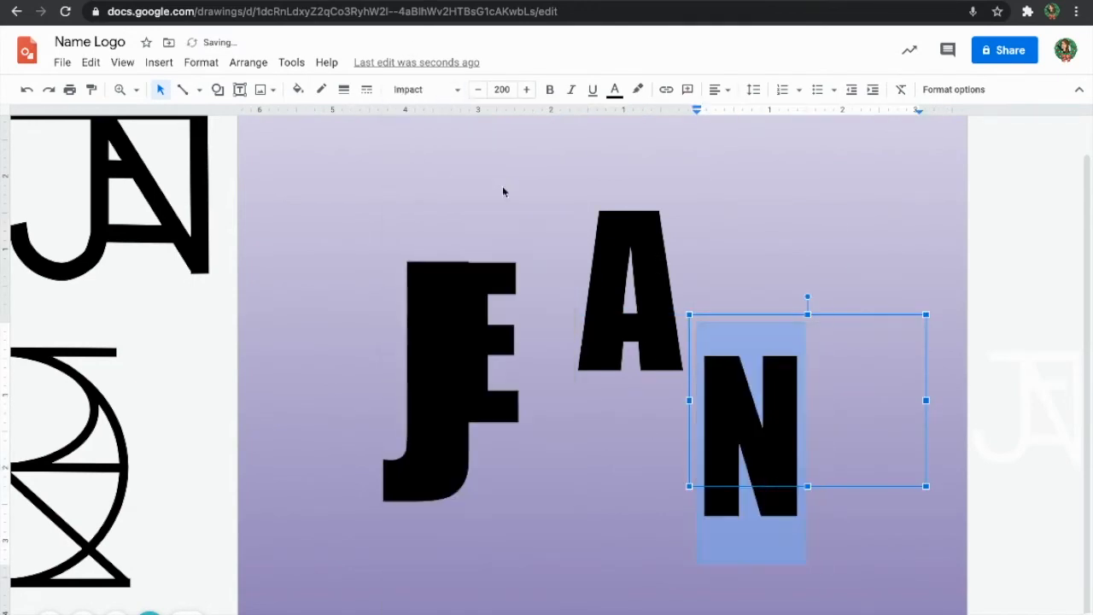
click(740, 375)
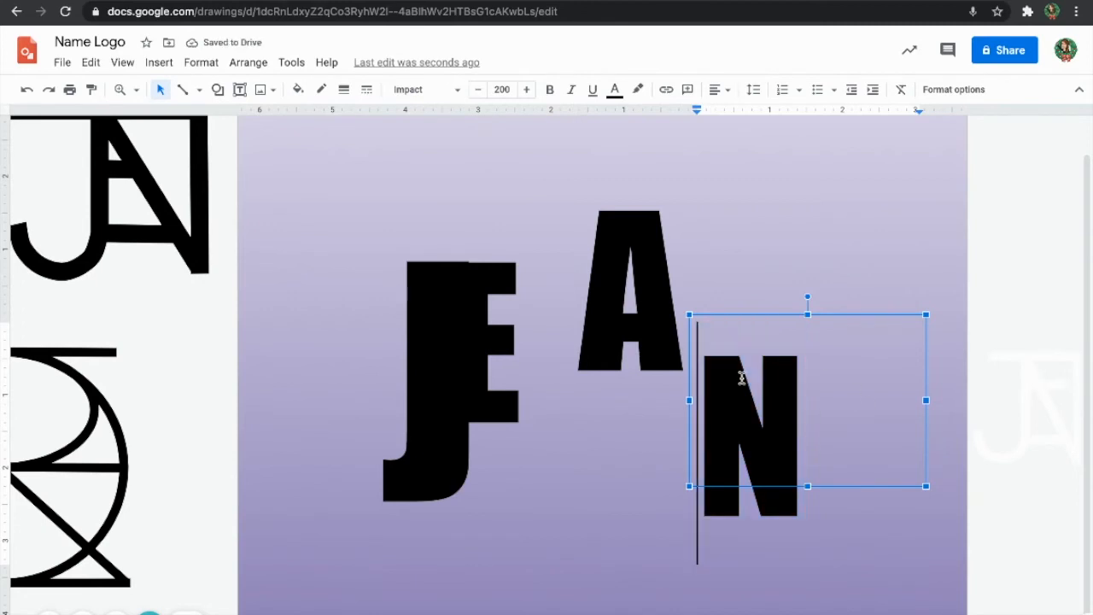
Step: Move the letter N left and slightly down so it sits centred directly beneath the letter A, touching its feet
key(Escape)
drag(611, 403, 612, 402)
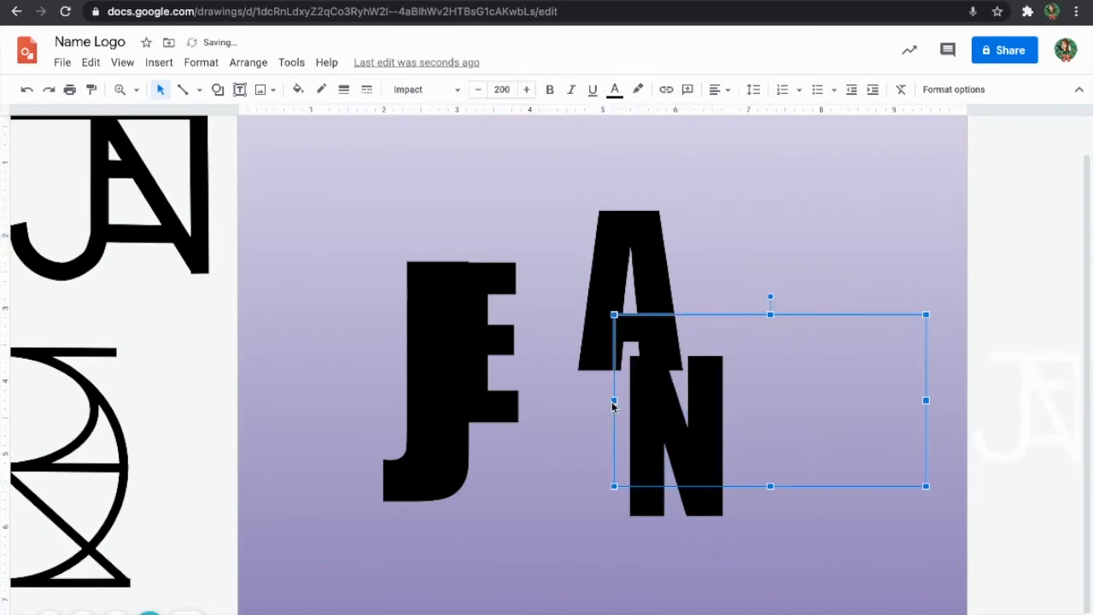
key(Left)
key(Left)
key(Left)
key(Left)
key(Left)
key(Right)
key(Right)
key(Left)
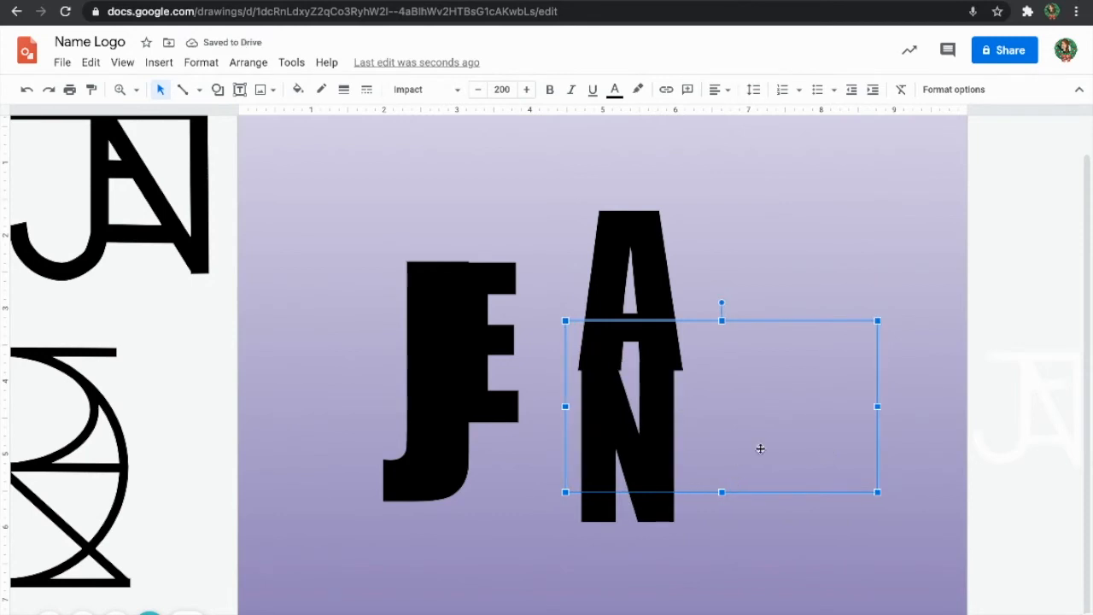
click(453, 339)
click(366, 268)
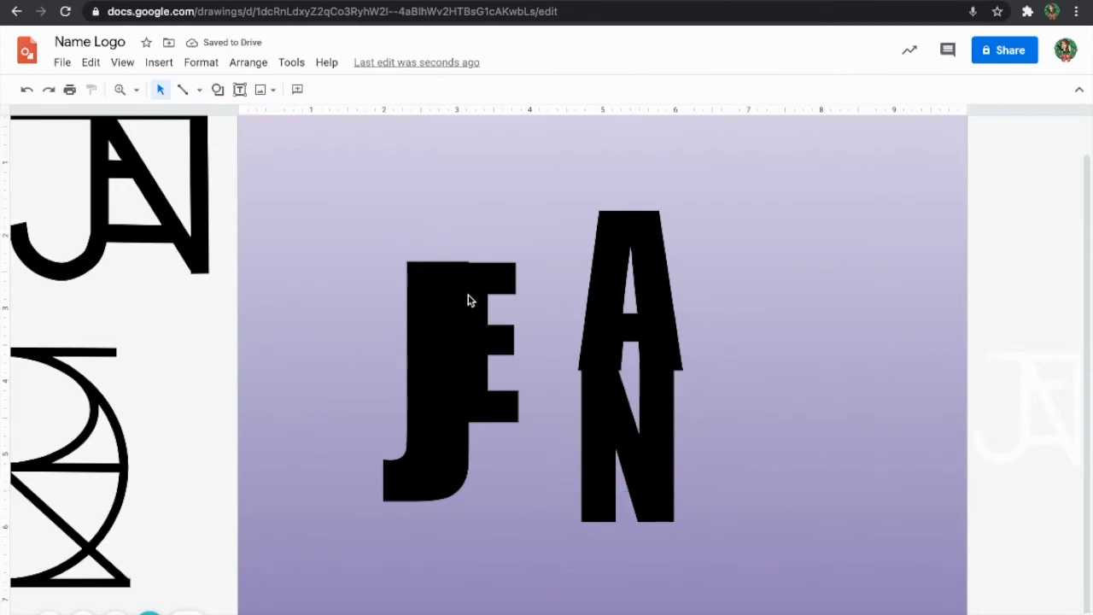
click(424, 291)
double_click(513, 423)
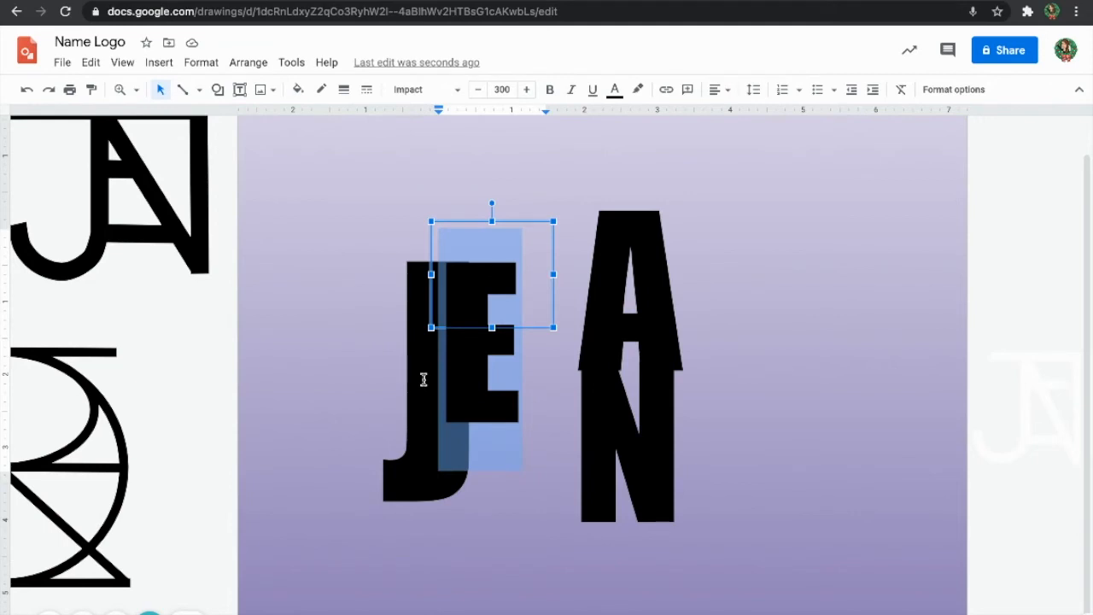
key(Right)
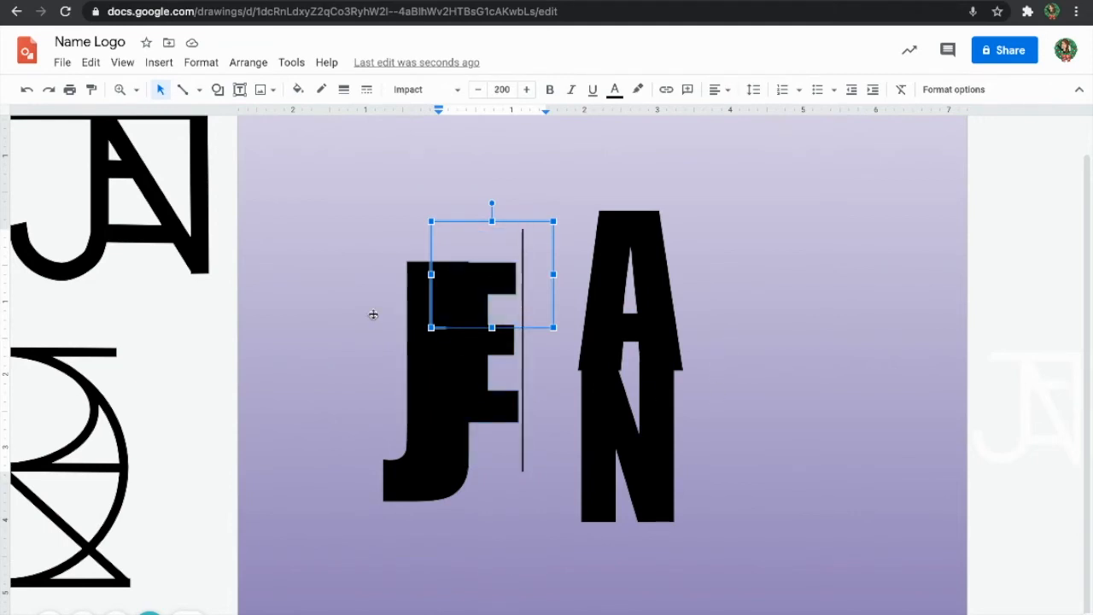
scroll(134, 410, left, 3)
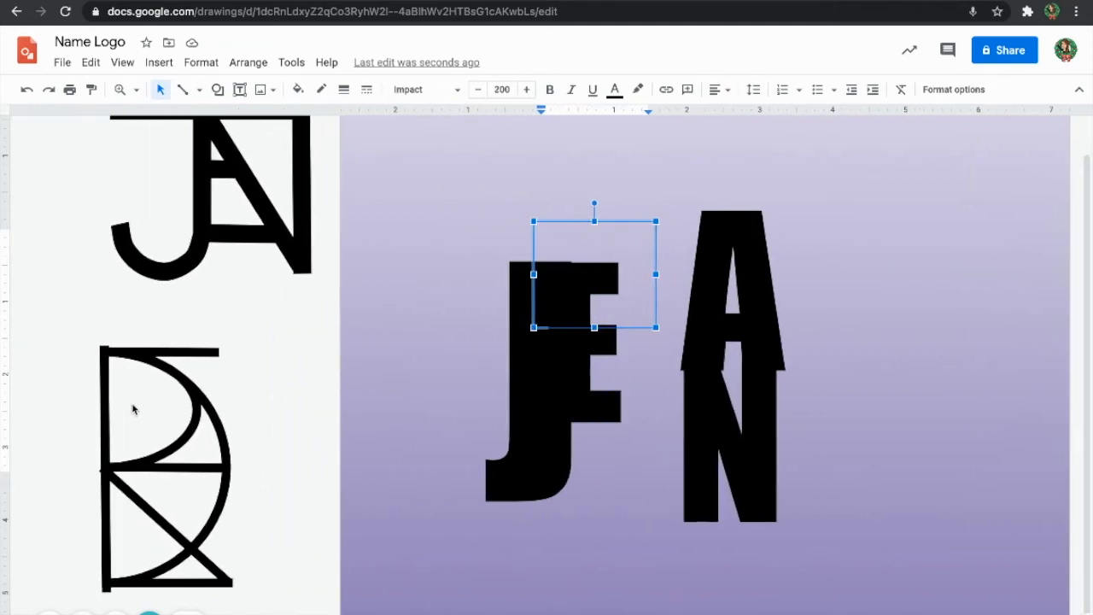
Step: Move the letter N left and up so its left stem closes off the E's bars and their tops line up
drag(808, 478, 784, 488)
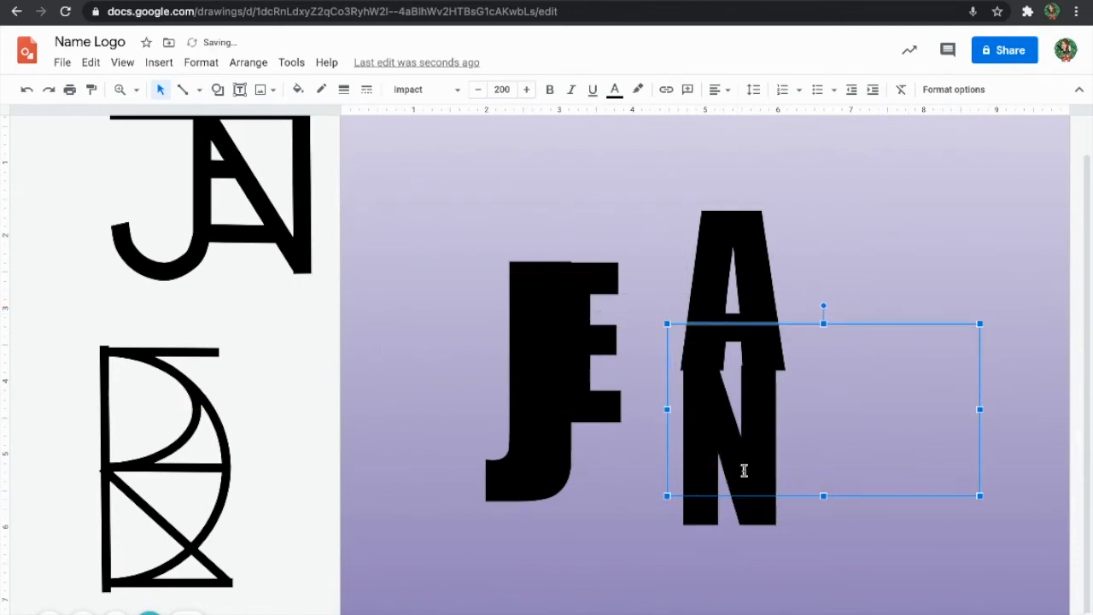
key(Left)
key(Left)
key(Left)
key(Left)
key(Left)
key(Left)
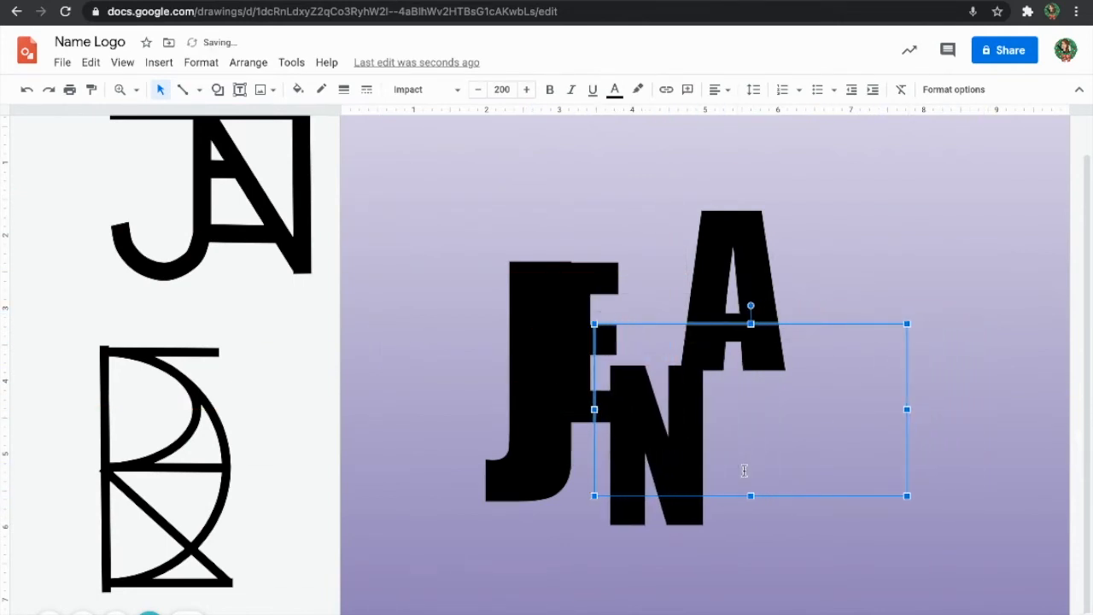
key(Up)
key(Up)
key(Up)
key(Up)
key(Up)
key(Up)
key(Up)
key(Up)
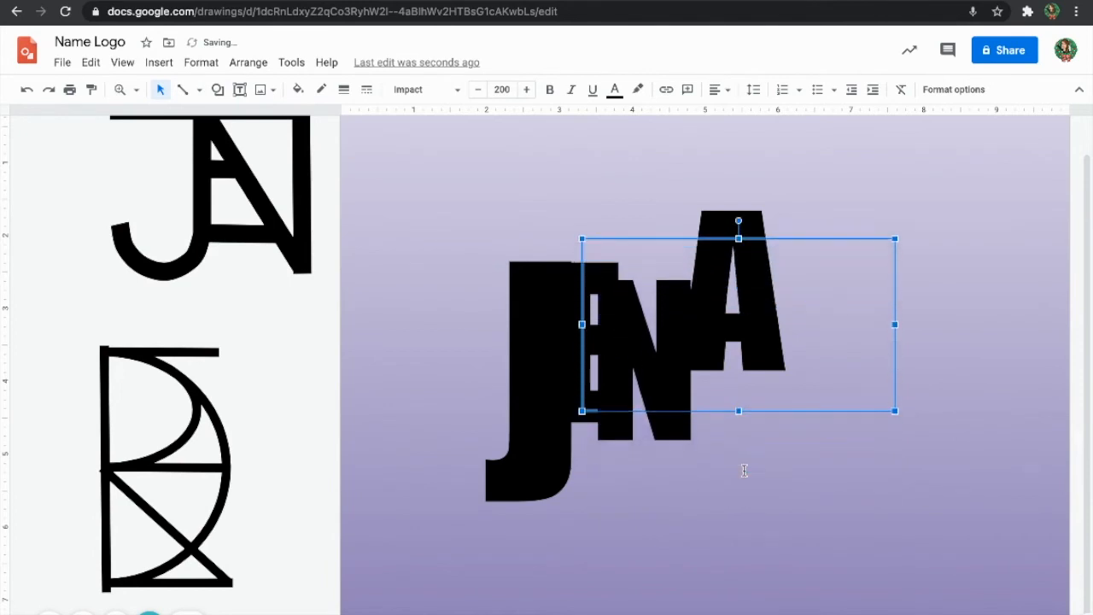
key(Up)
key(Right)
key(Right)
key(Down)
key(Right)
key(Up)
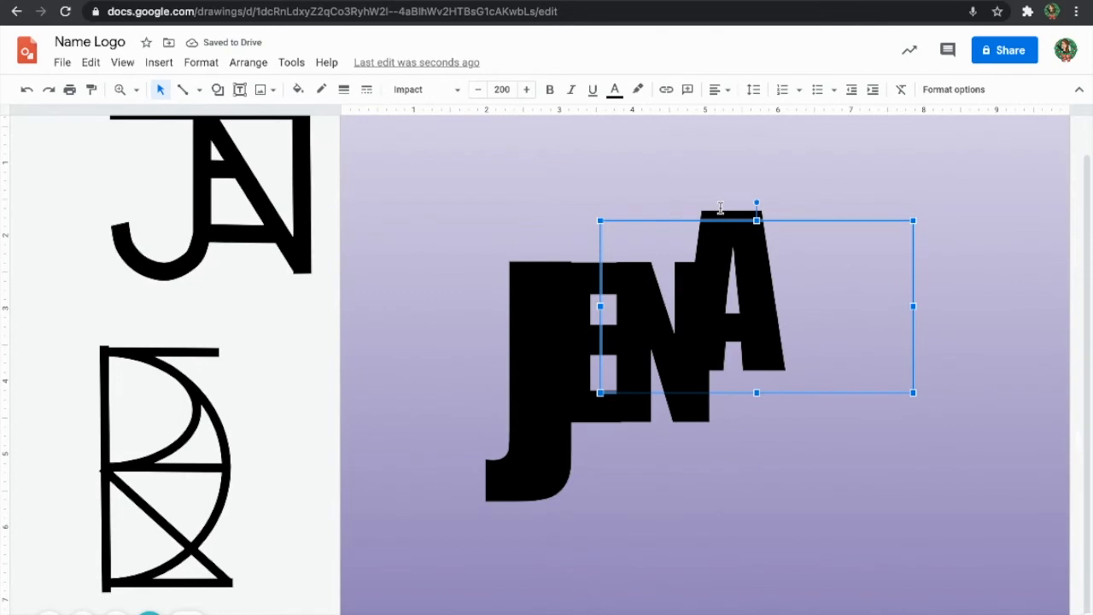
Step: Move the letter A down and left so it sits below the E's bottom bar, overlapping the lower part of the J
drag(793, 259, 679, 251)
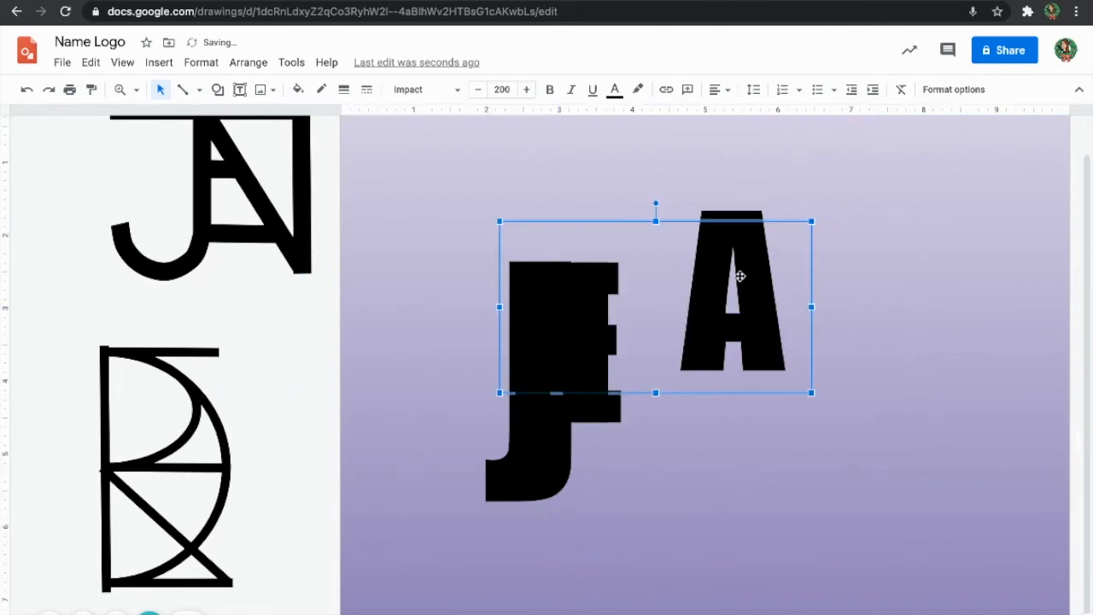
click(734, 201)
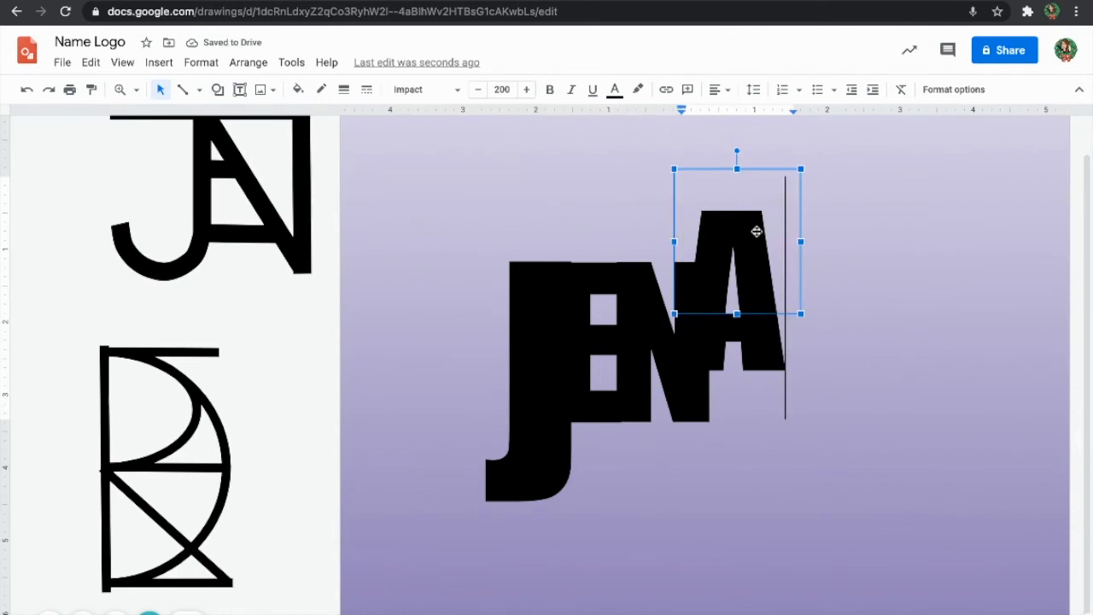
drag(756, 232, 751, 305)
key(Left)
key(Left)
key(Left)
key(Left)
key(Left)
key(Left)
key(Left)
key(Left)
key(Left)
key(Down)
key(Down)
key(Down)
key(Down)
key(Down)
key(Down)
key(Down)
key(Down)
key(Down)
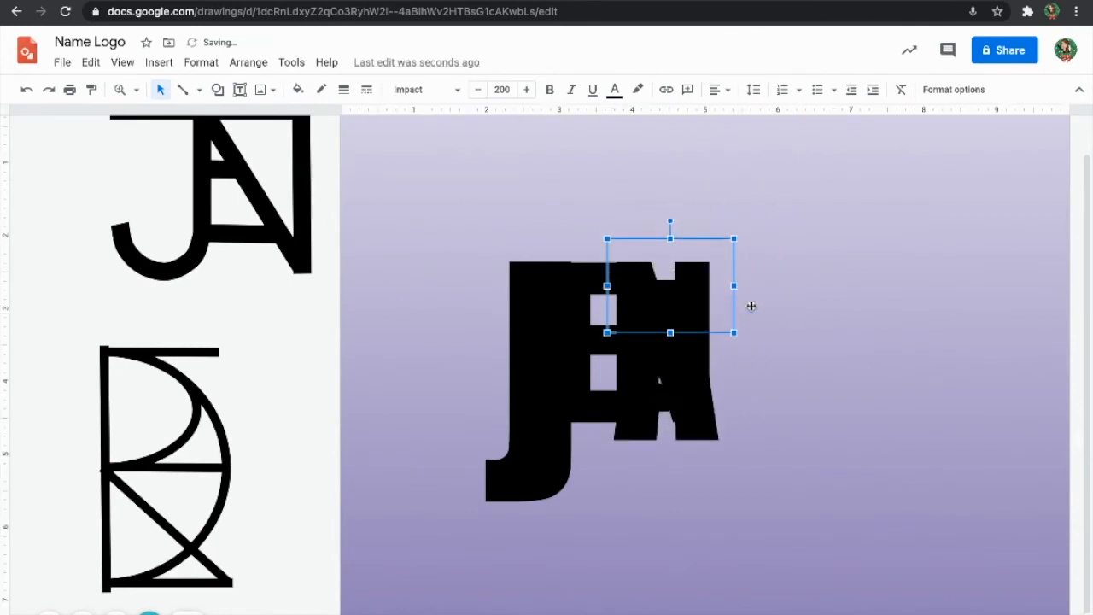
key(Down)
key(Down)
key(Down)
key(Down)
key(Down)
key(Down)
key(Down)
key(Down)
key(Down)
key(Down)
key(Left)
key(Left)
key(Left)
key(Left)
key(Left)
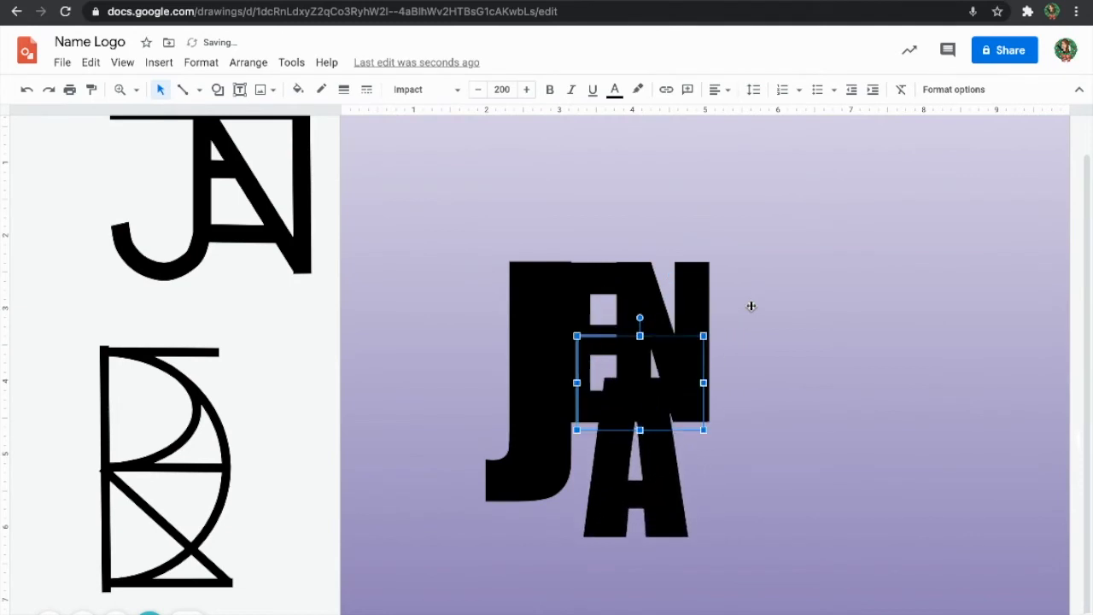
key(Left)
key(Left)
key(Left)
key(Left)
key(Left)
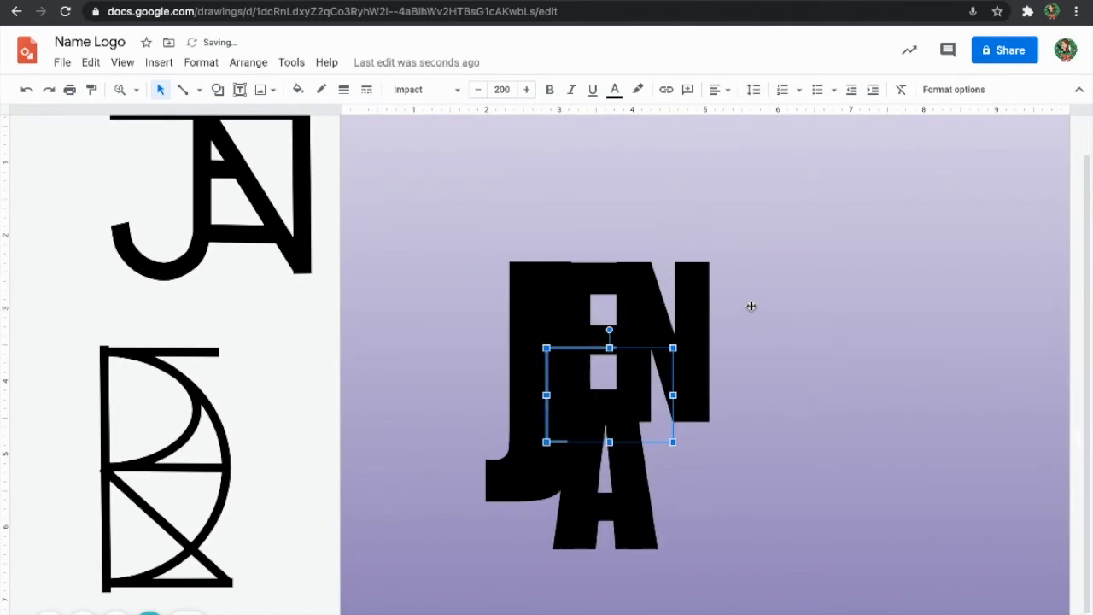
click(1015, 316)
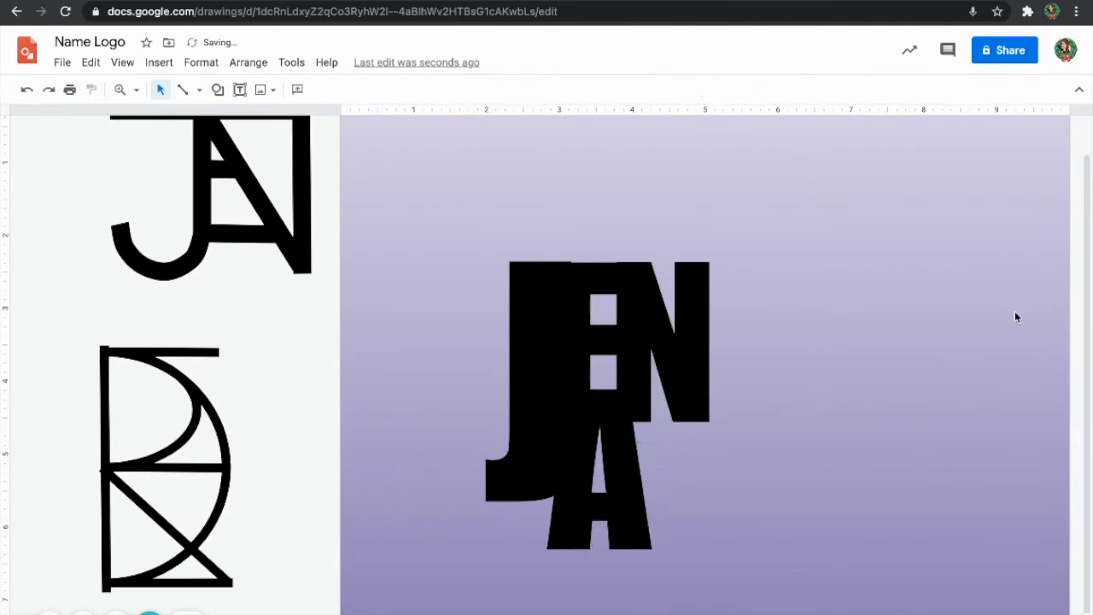
Step: Select all four letters J, E, N and A together and group them into one object
click(771, 243)
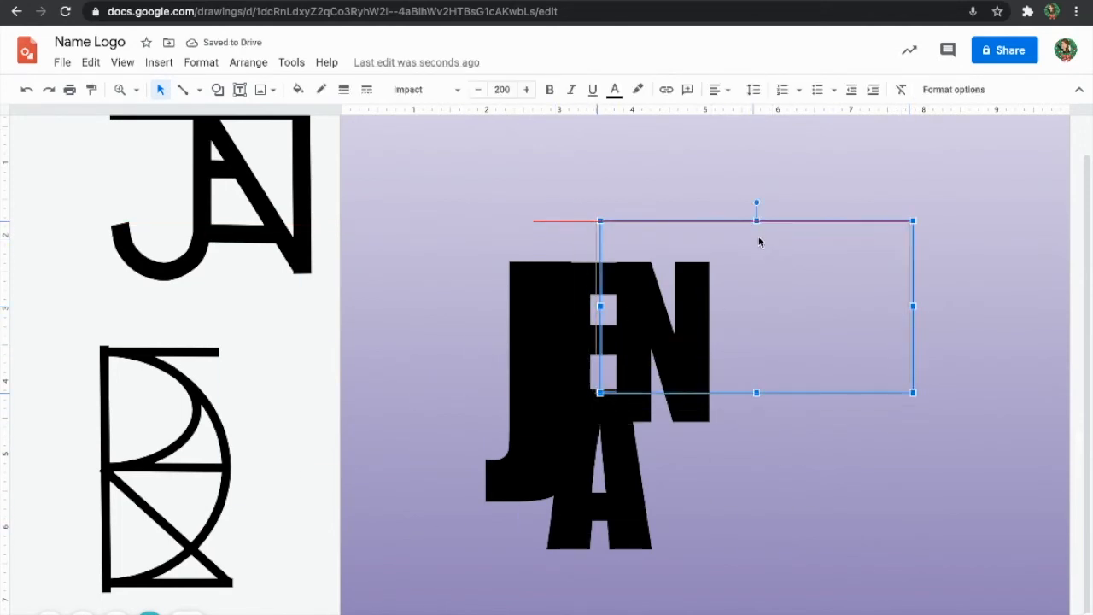
click(423, 270)
drag(375, 219, 782, 534)
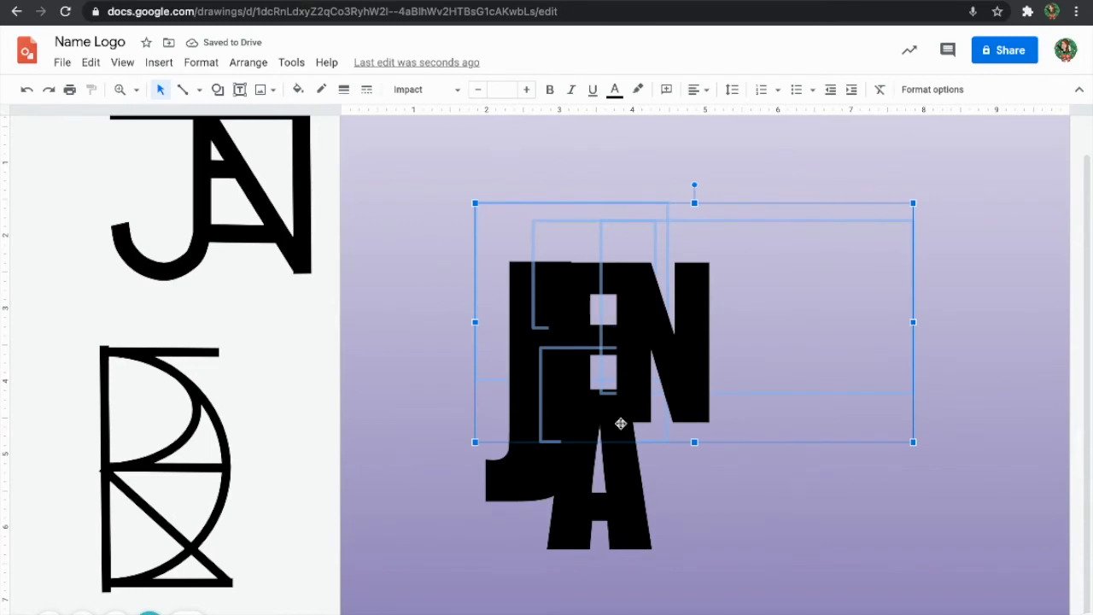
click(681, 583)
drag(763, 608, 483, 182)
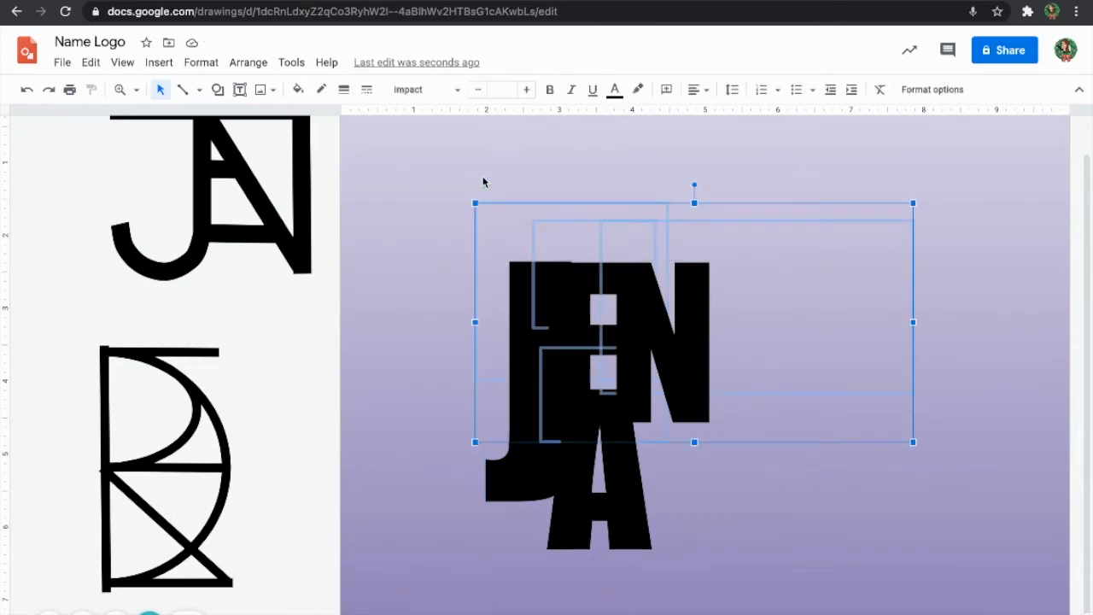
click(261, 64)
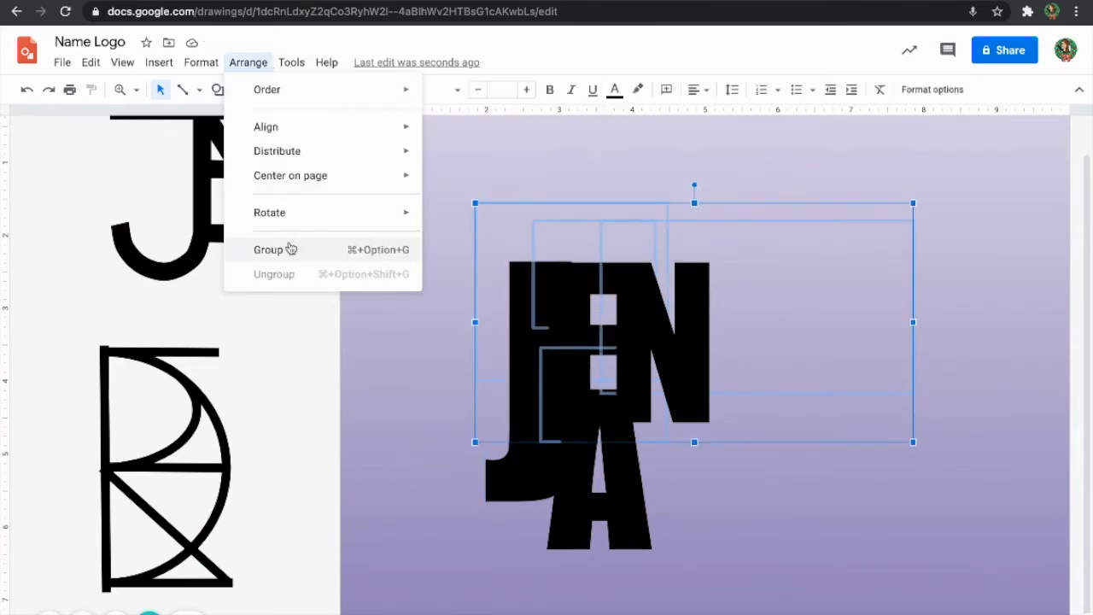
click(290, 248)
Step: Move the grouped letters left across the canvas edge and try to scale them down, undoing the resize
drag(510, 313, 261, 316)
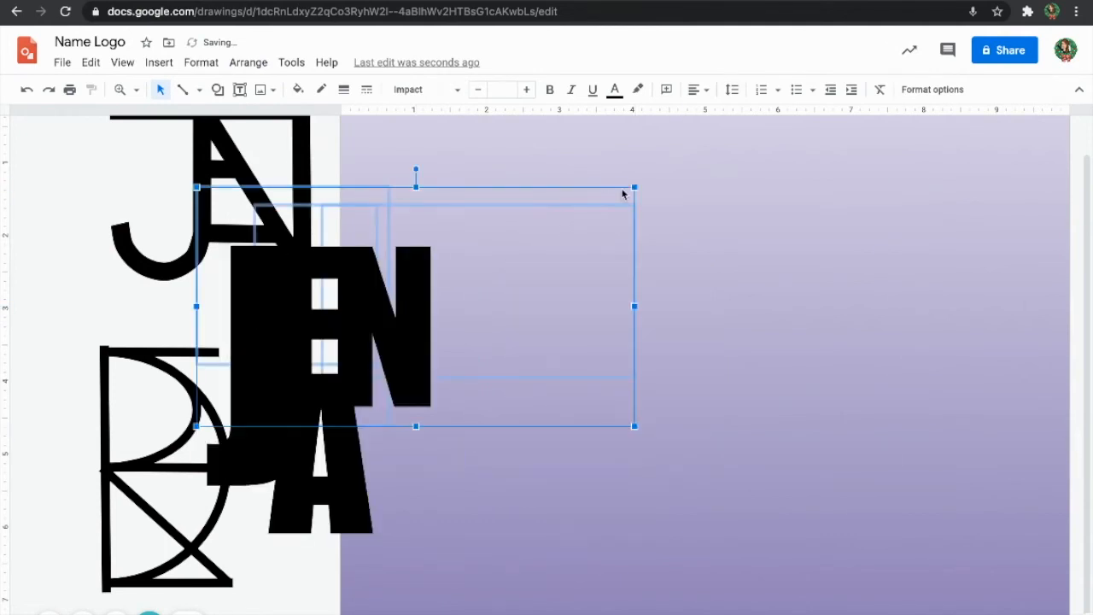
drag(632, 186, 440, 291)
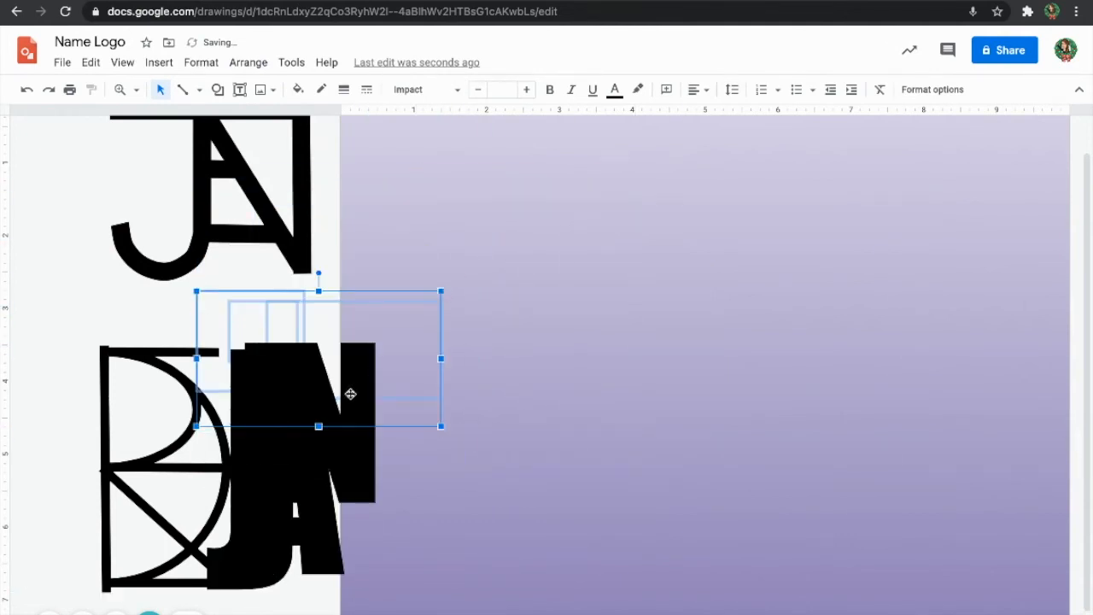
key(ctrl+z)
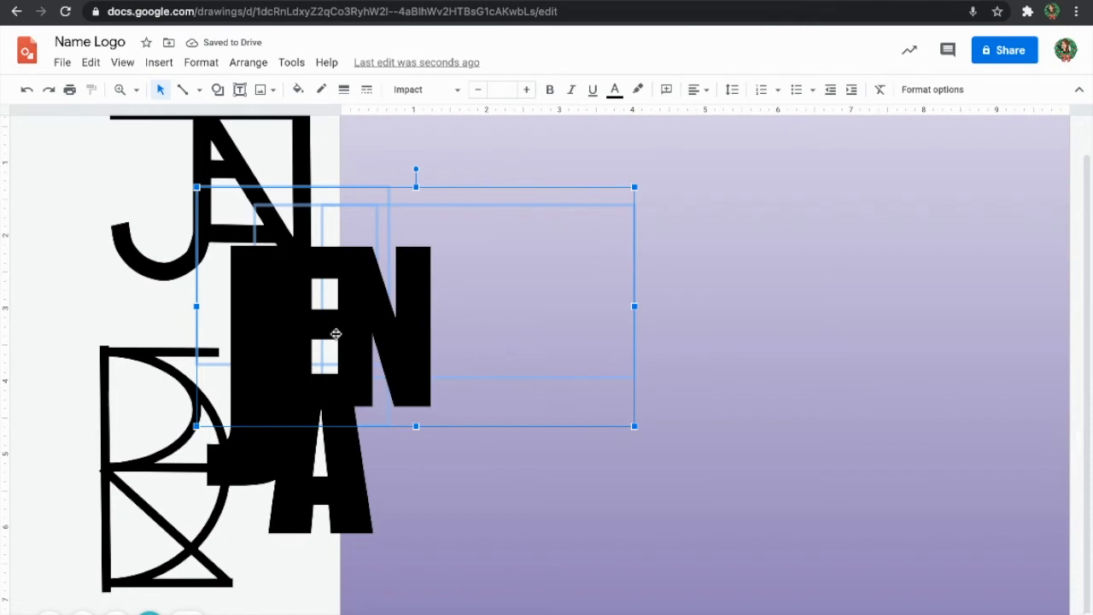
Step: Move the grouped letters further left, off the canvas and clear of the two earlier monograms
click(135, 89)
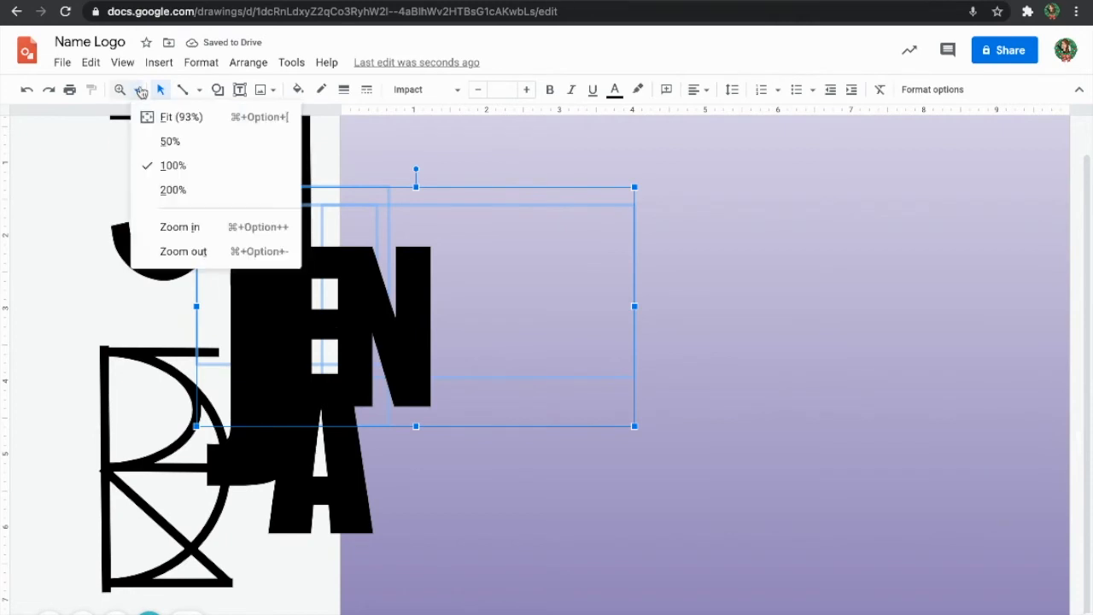
click(183, 250)
key(Left)
key(Left)
key(Left)
key(Left)
key(Left)
key(Left)
key(Left)
key(Left)
key(Left)
key(Left)
key(Left)
key(Left)
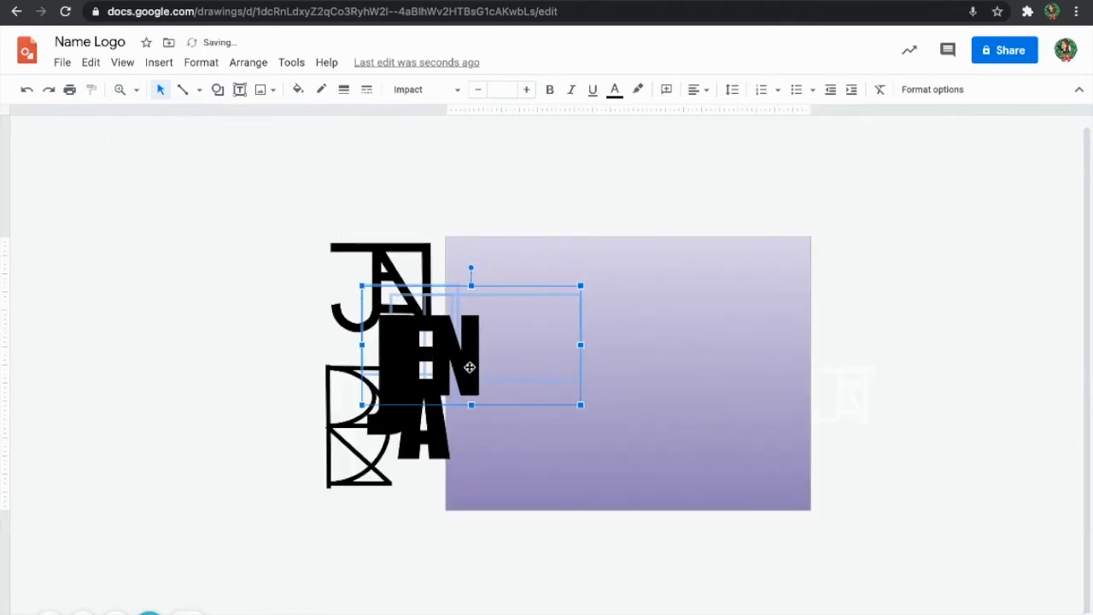
key(Left)
key(Left)
key(Left)
key(Left)
key(Left)
key(Left)
key(Left)
key(Left)
key(Left)
key(Left)
key(Left)
key(Left)
key(Left)
key(Left)
key(Left)
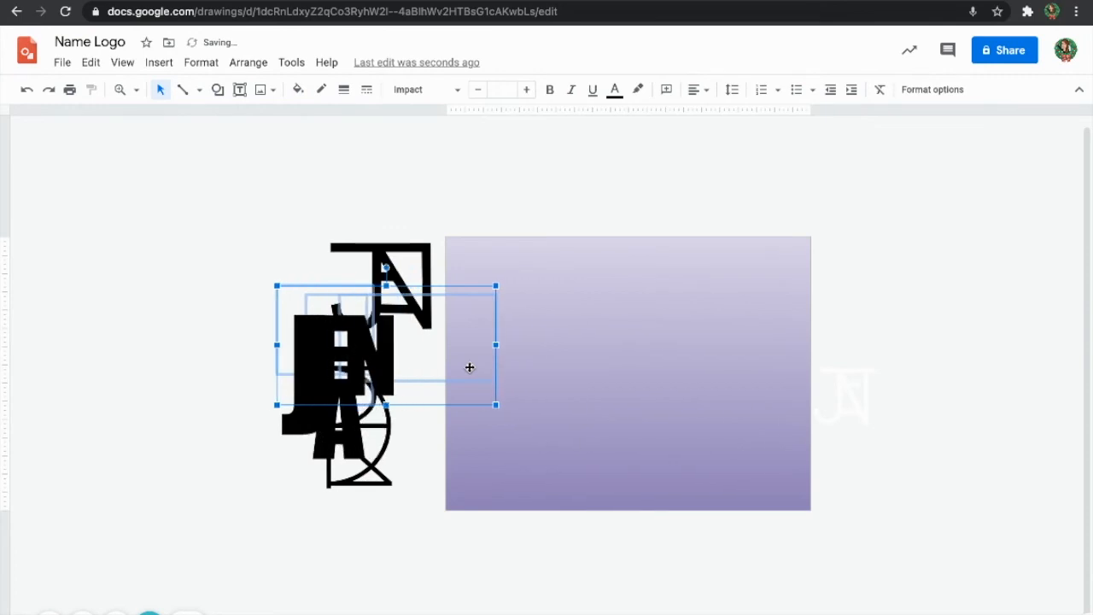
key(Left)
key(Left)
key(Left)
key(Left)
key(Left)
key(Left)
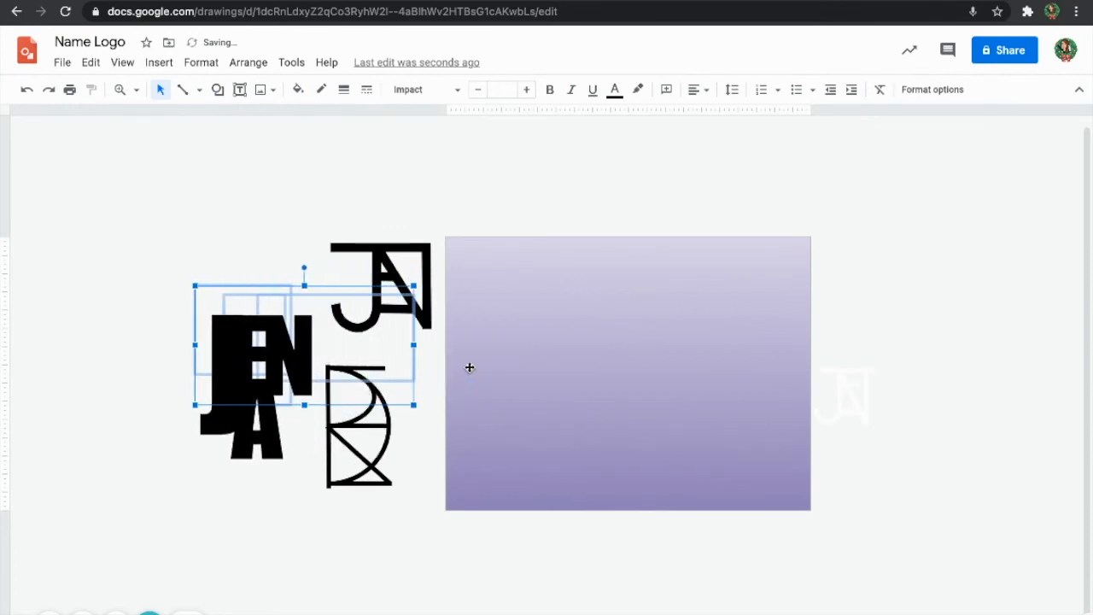
click(305, 118)
Step: Draw a vertical straight line down the left part of the empty gradient canvas, spanning most of its height
click(199, 90)
click(207, 115)
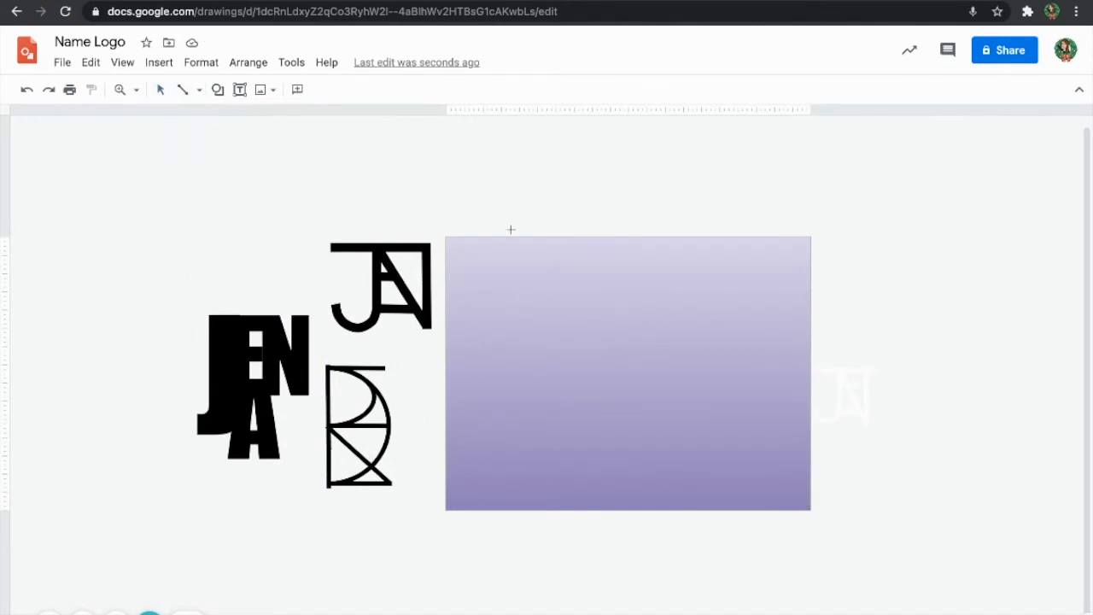
drag(528, 270, 529, 464)
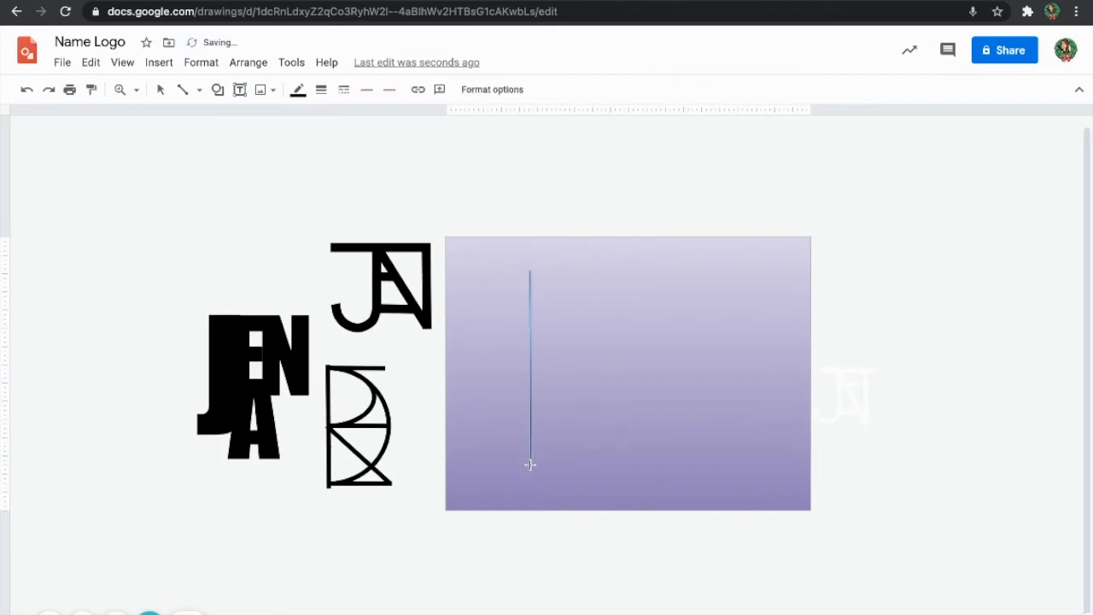
Step: Draw an Arc shape to the right of the vertical line and extend its lower end to form a half circle opening left
click(218, 90)
mouse_move(254, 118)
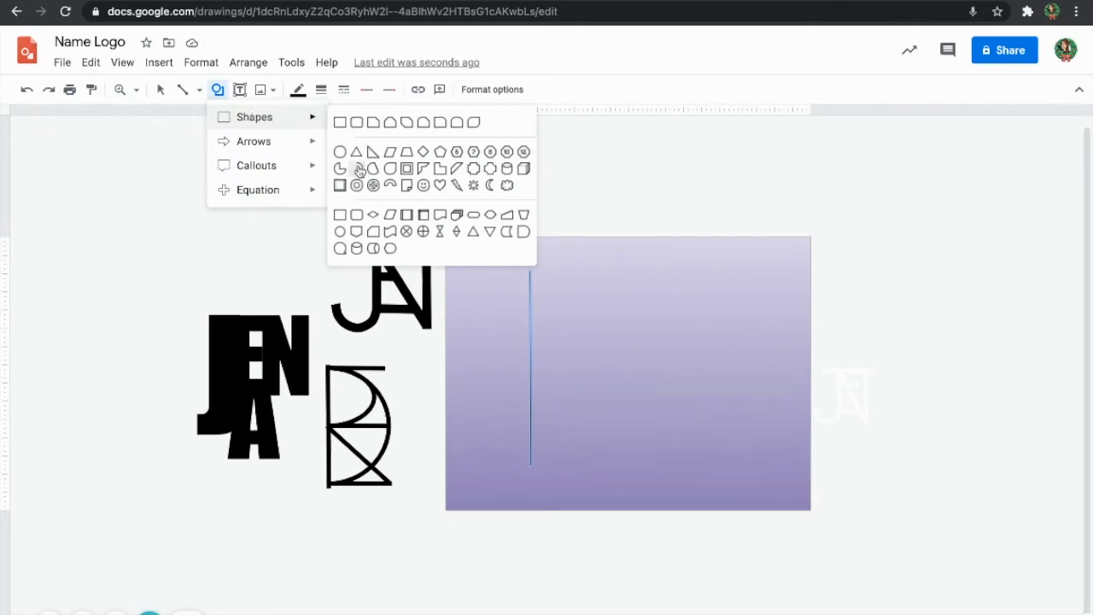
scroll(359, 171, up, 5)
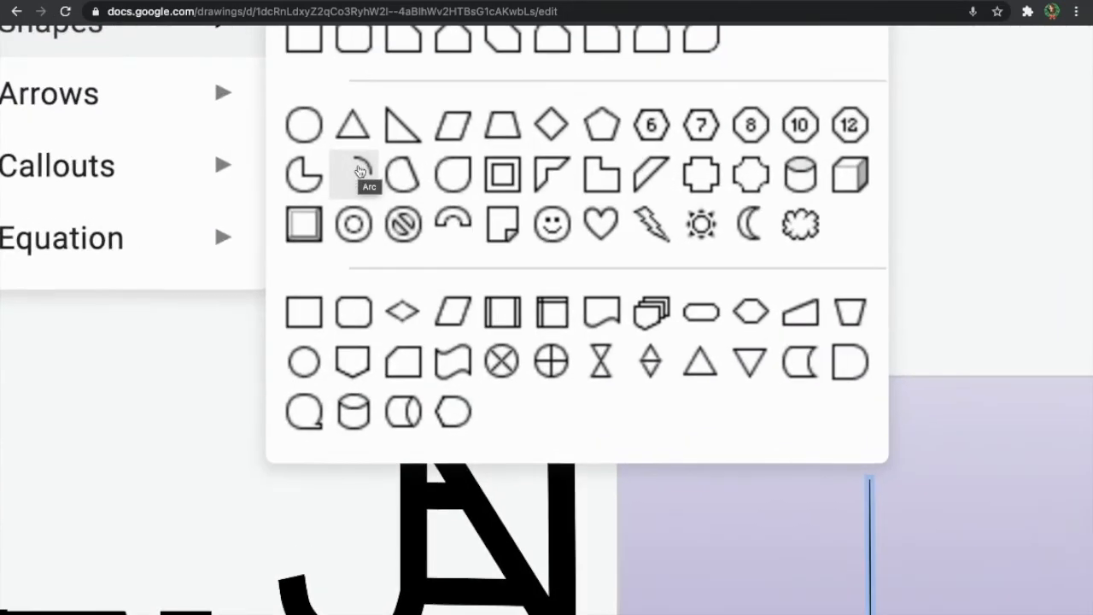
click(360, 171)
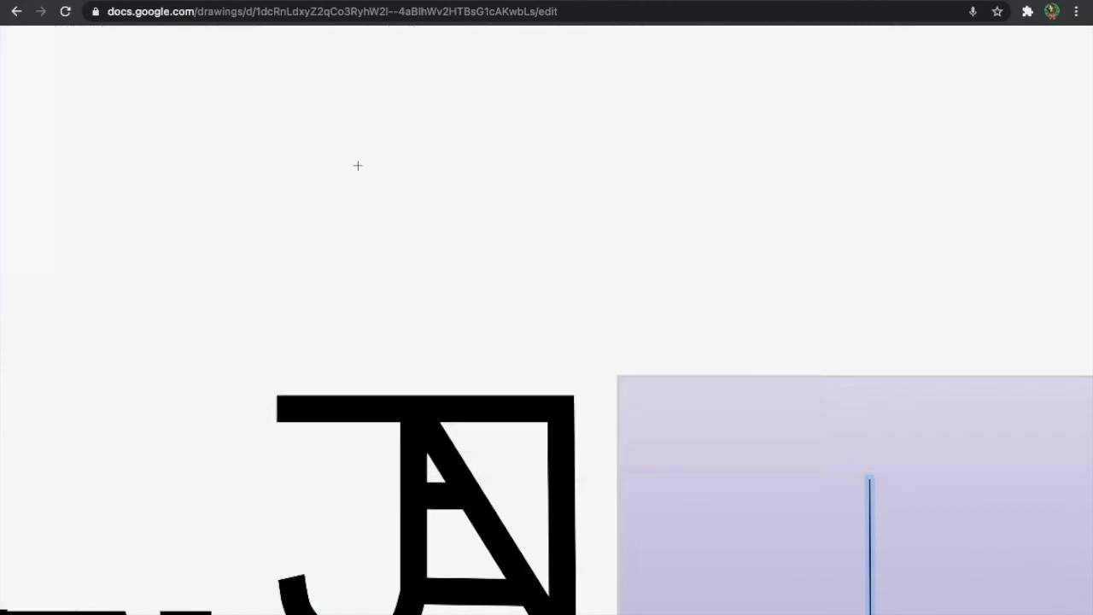
scroll(356, 163, down, 5)
drag(594, 284, 775, 475)
scroll(773, 377, up, 5)
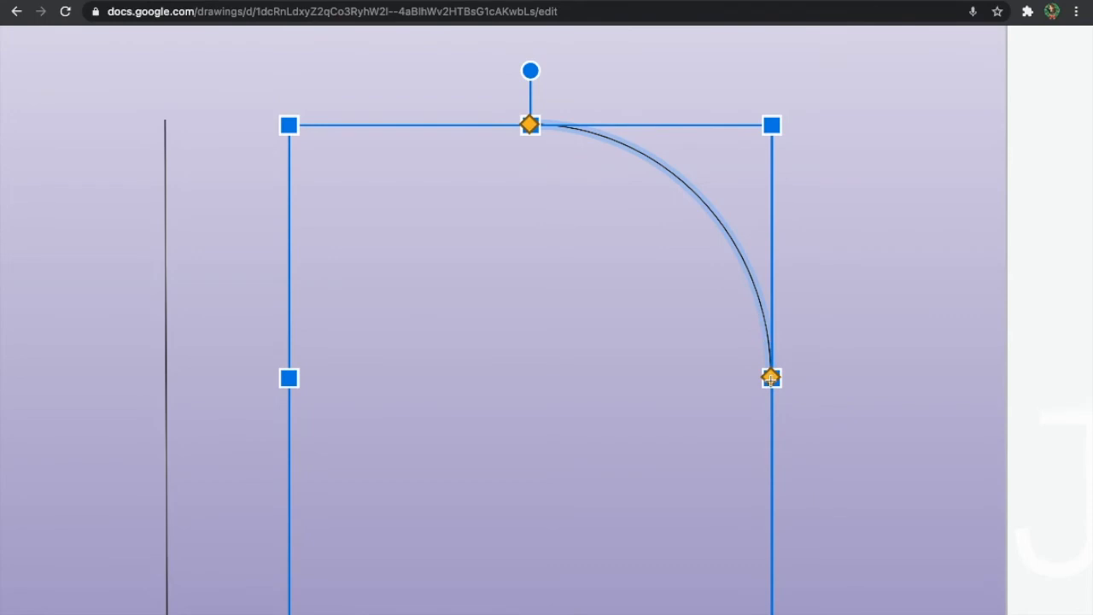
drag(771, 376, 589, 614)
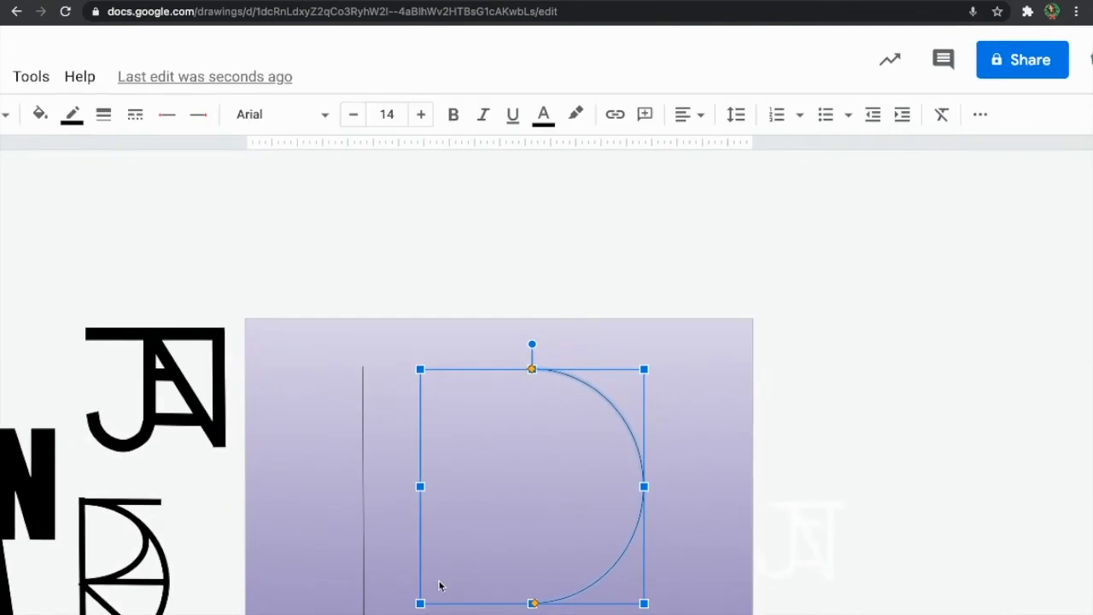
Step: Move the half circle left until both of its ends meet the vertical line, forming a letter D
key(Left)
key(Left)
key(Left)
key(Left)
key(Left)
key(Left)
key(Left)
key(Left)
key(Left)
key(Left)
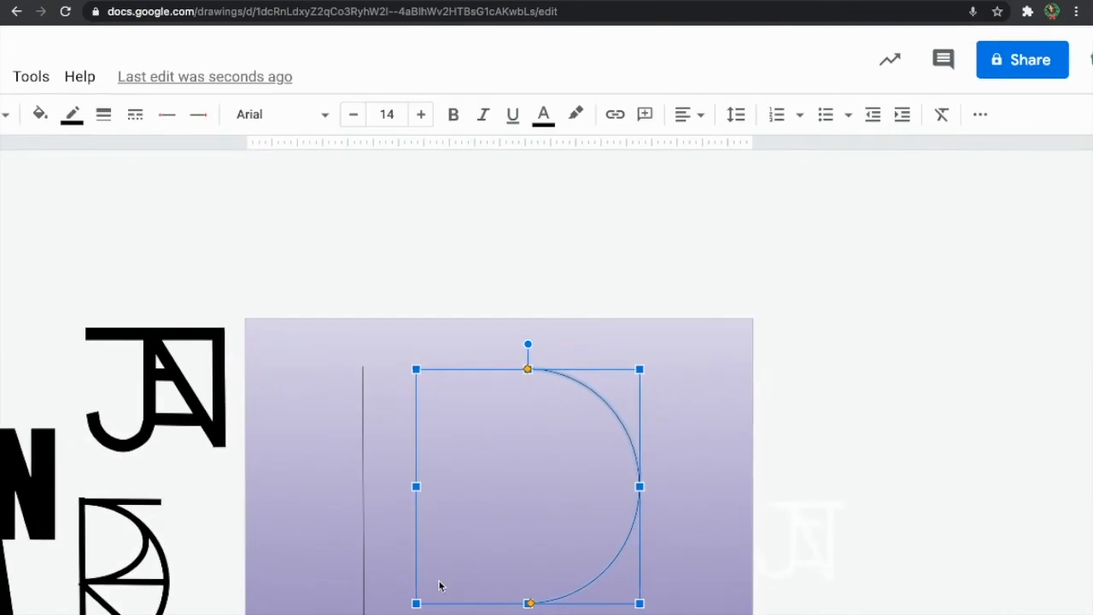
key(Left)
key(Left)
key(Left)
key(Left)
key(Left)
key(Left)
key(Left)
key(Left)
key(Left)
key(Left)
key(Left)
key(Left)
key(Left)
key(Left)
key(Left)
key(Left)
key(Left)
key(Left)
key(Left)
key(Left)
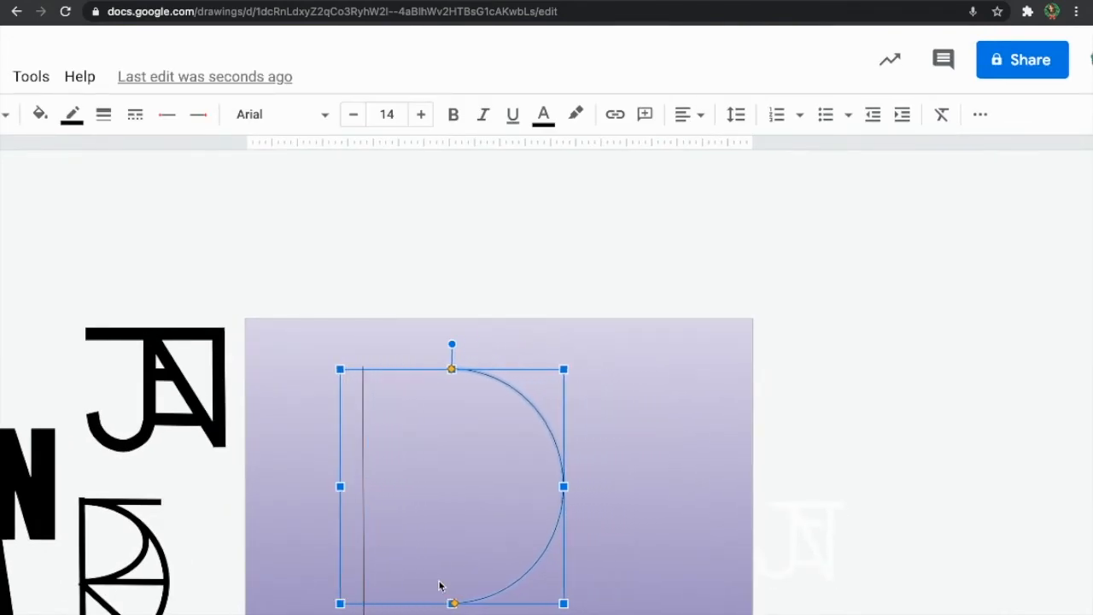
key(Left)
key(Left)
key(Left)
key(Left)
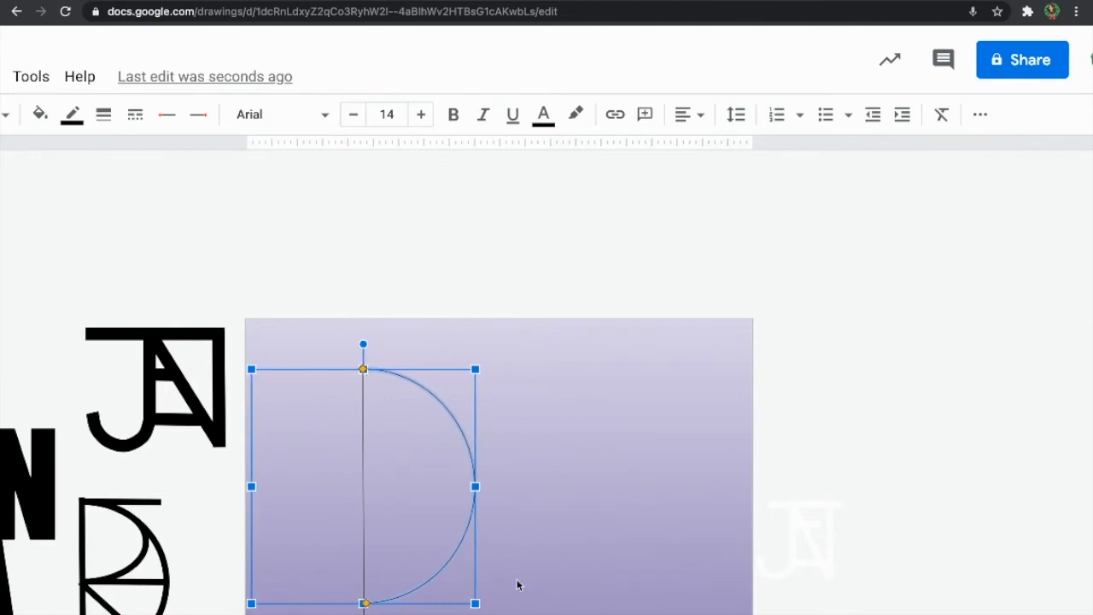
Step: Stretch the half circle downward until its lower end meets the bottom end of the vertical line
scroll(516, 585, down, 2)
drag(363, 422, 364, 456)
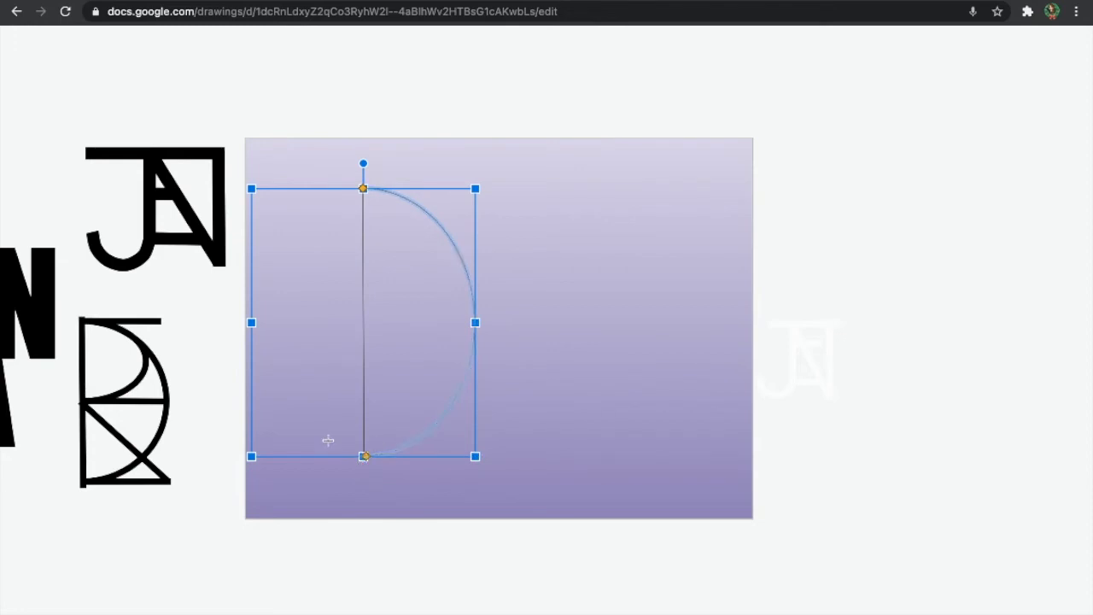
click(363, 457)
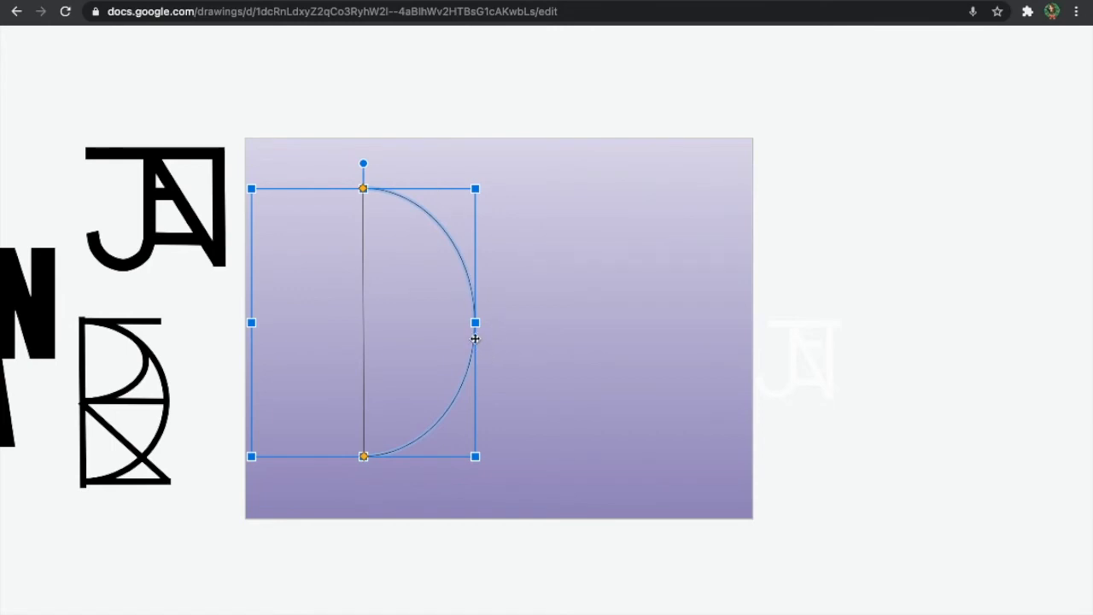
click(531, 350)
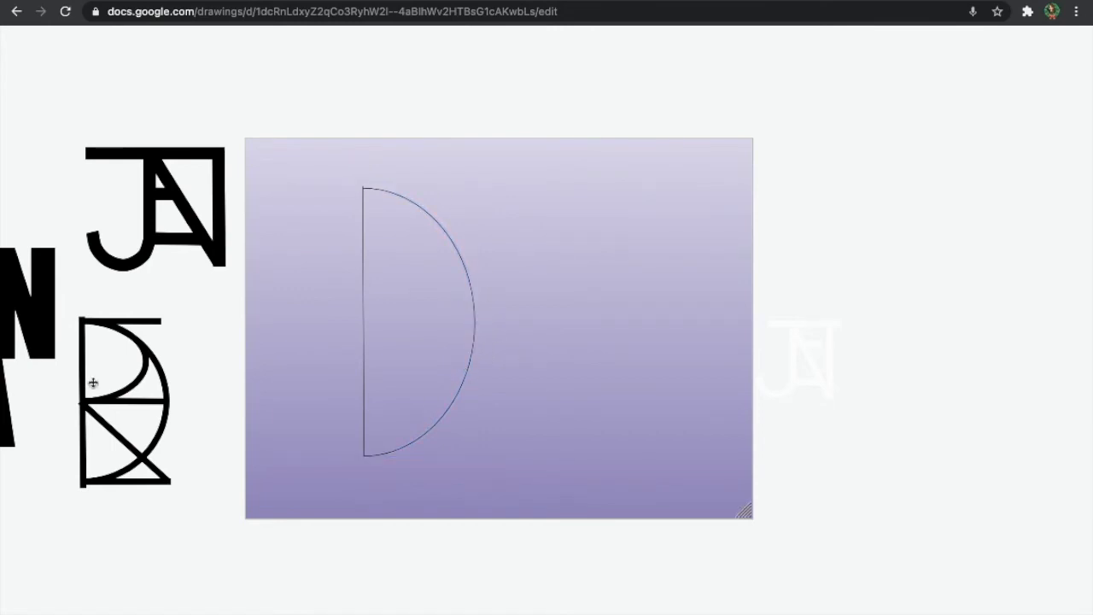
Step: Duplicate the half circle and align the copy exactly over the original
click(457, 403)
key(super+d)
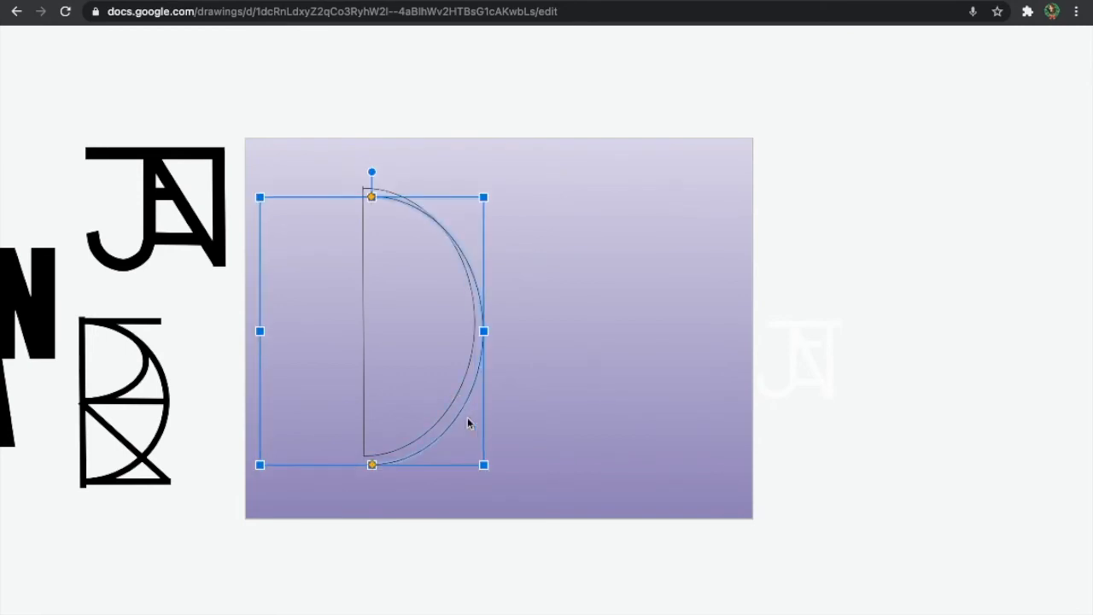
key(Up)
key(Up)
key(Left)
key(Left)
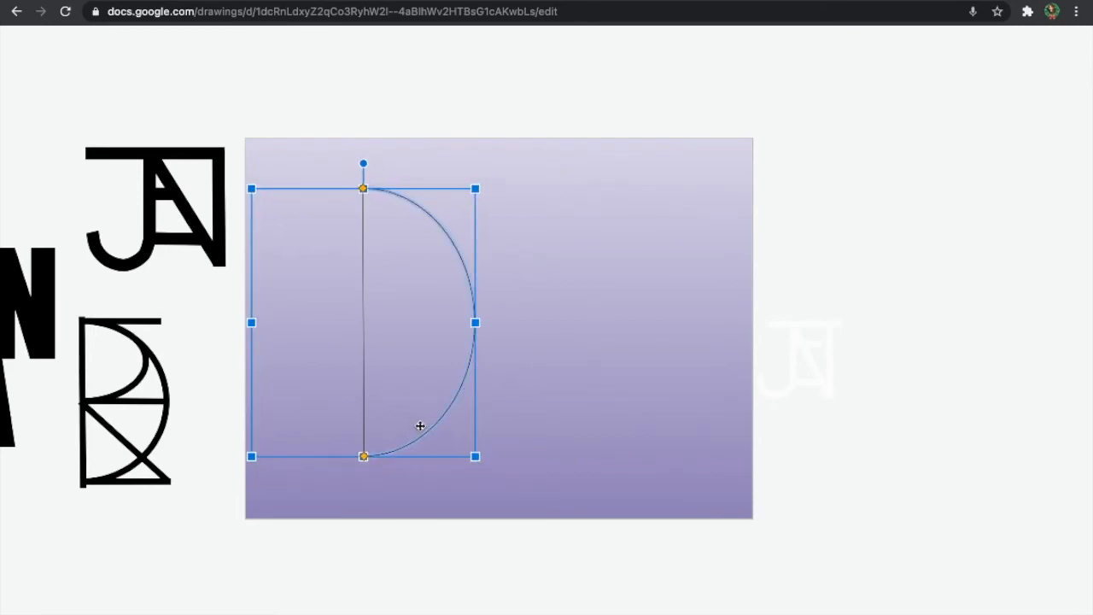
Step: Shrink the copied half circle to the upper half of the D, keeping both ends on the vertical line as an R bowl
drag(475, 456, 451, 317)
click(524, 351)
click(432, 278)
drag(252, 251, 274, 254)
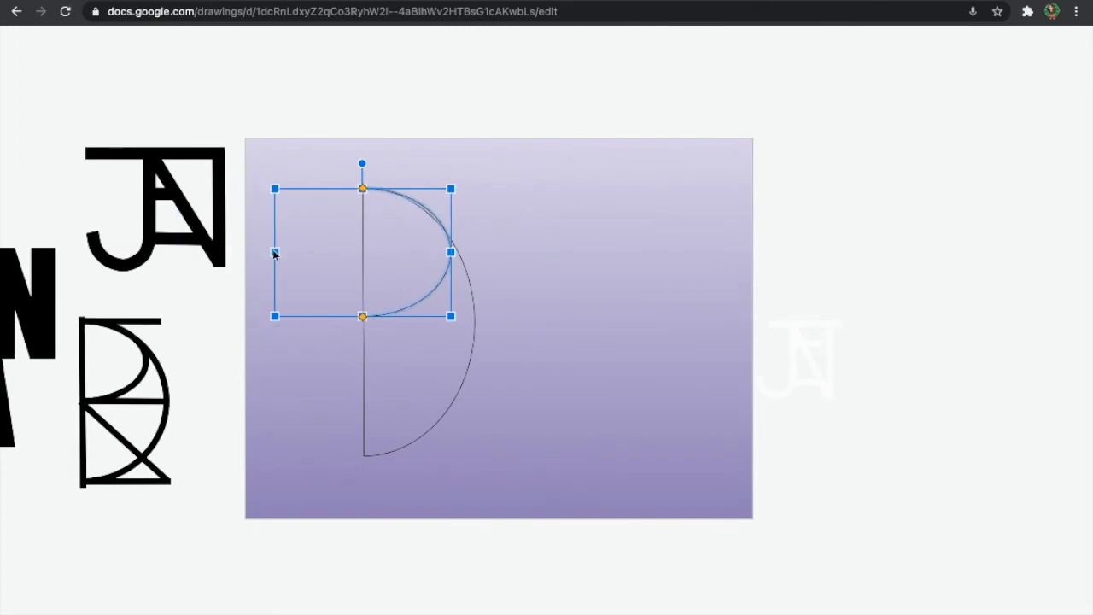
click(589, 232)
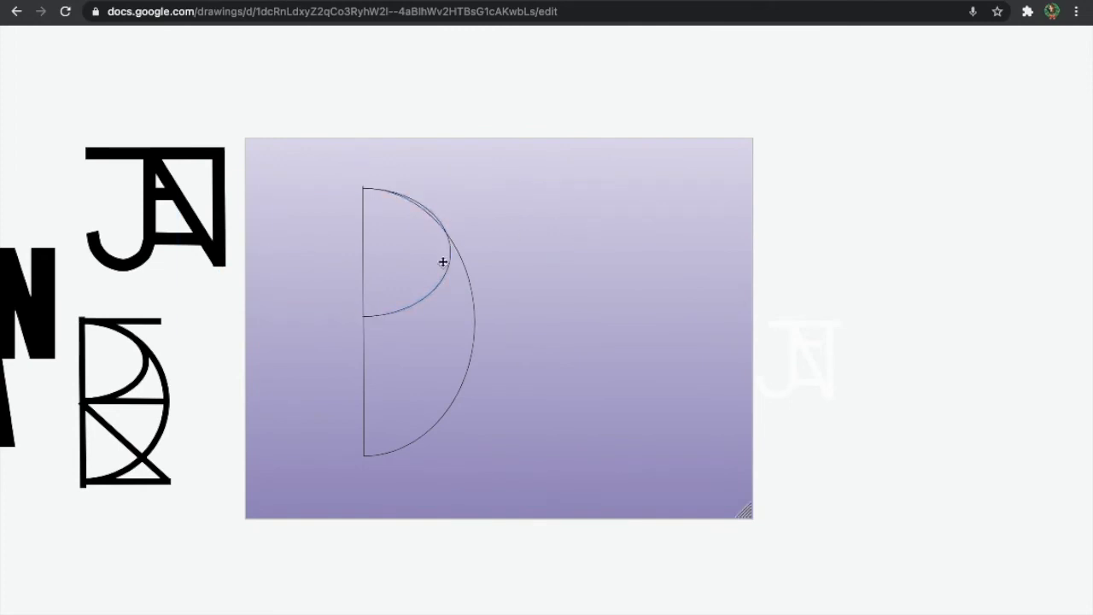
Step: Draw a diagonal line from the small bowl's lower end down to the right, just past the D's curve, as the R's leg
key(Escape)
click(196, 90)
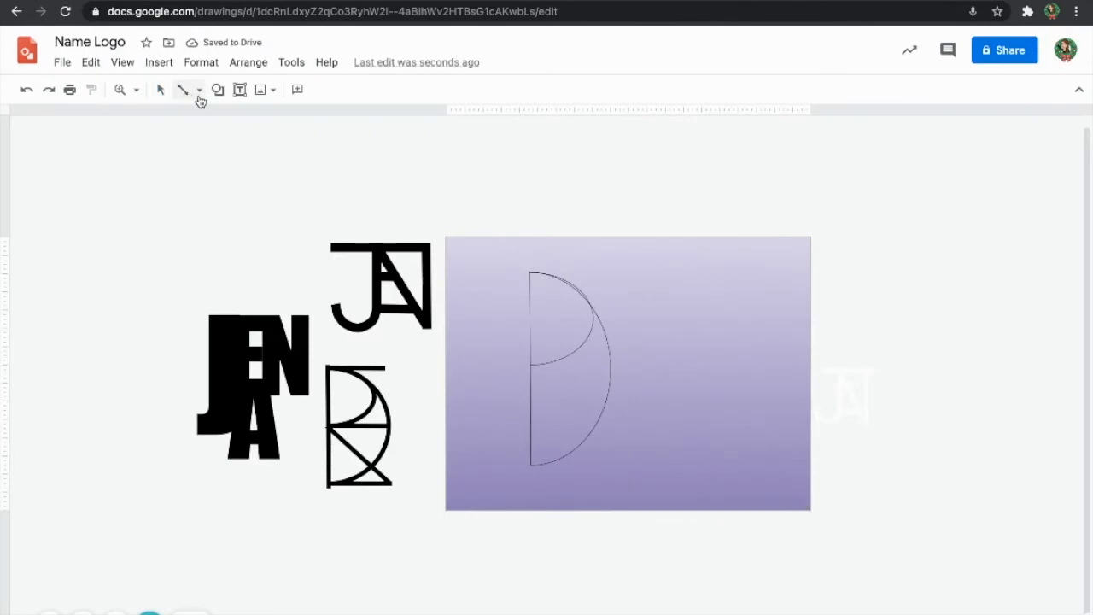
drag(529, 365, 615, 471)
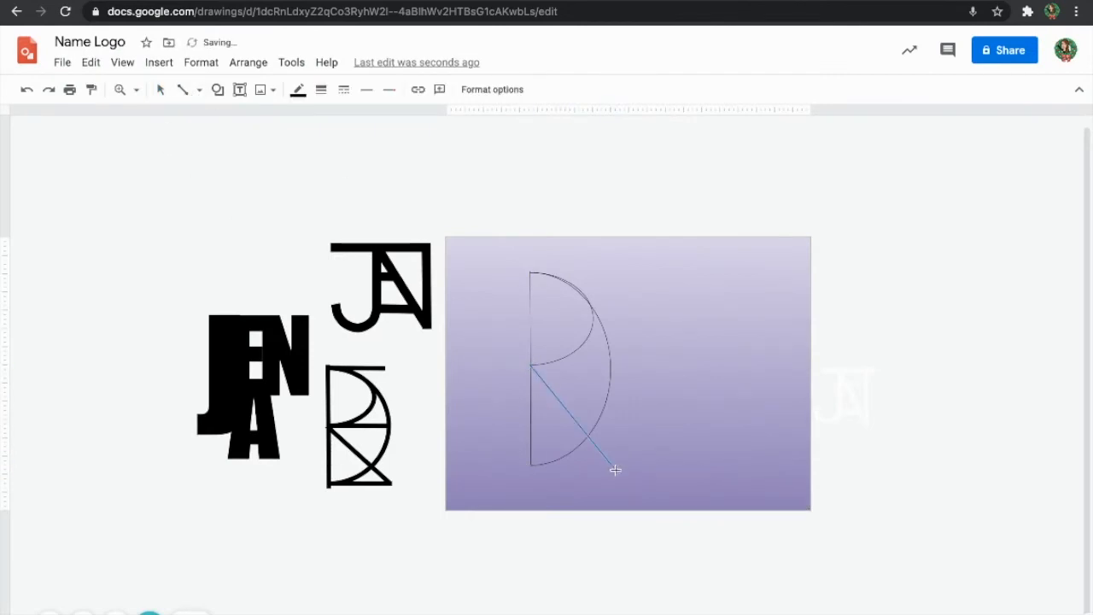
Step: Draw three horizontal lines to the right from the vertical line's top, middle and bottom, forming the letter E
click(181, 89)
drag(529, 273, 611, 273)
drag(530, 364, 611, 364)
drag(530, 465, 617, 464)
scroll(608, 458, up, 5)
click(624, 500)
key(Delete)
scroll(485, 385, down, 5)
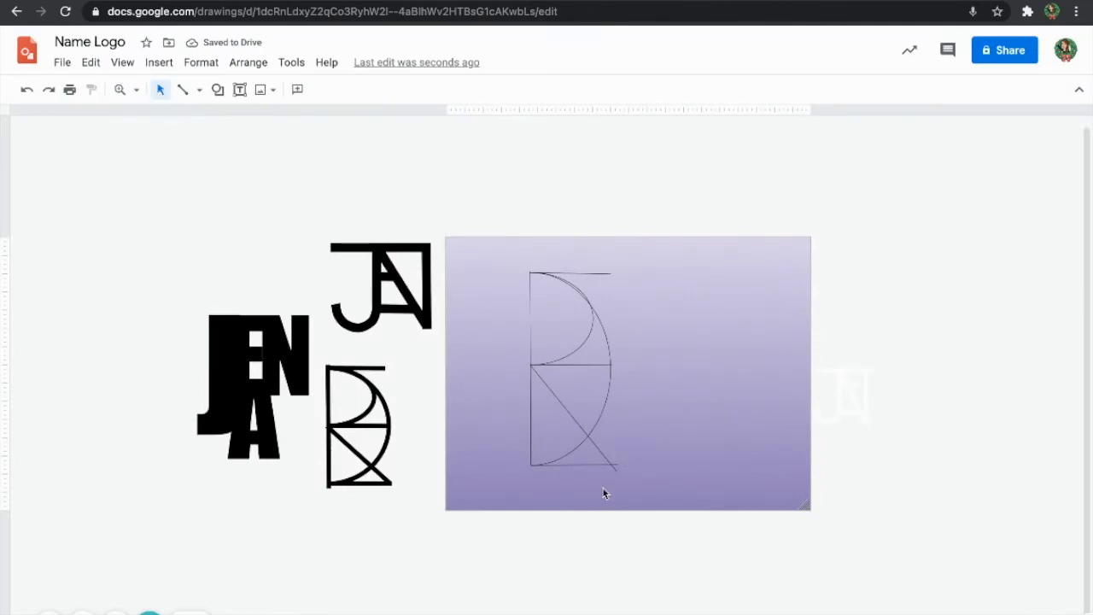
Step: Adjust the diagonal leg so its ends meet the bottom horizontal line and the middle junction on the vertical line
scroll(603, 493, up, 5)
drag(645, 437, 641, 418)
click(666, 439)
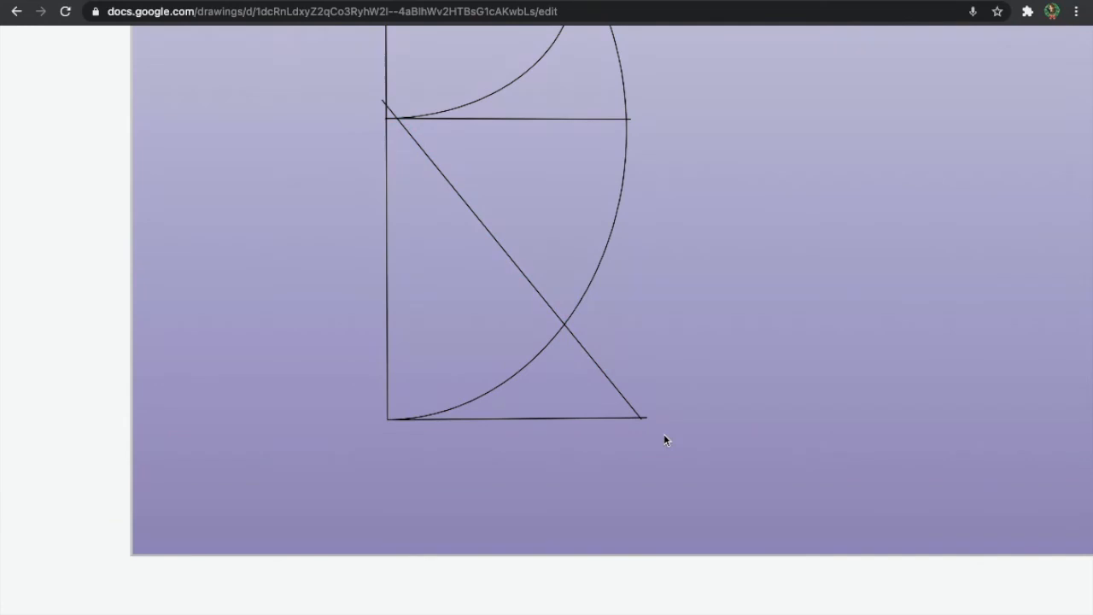
click(396, 127)
drag(384, 102, 383, 118)
click(804, 219)
scroll(804, 219, down, 5)
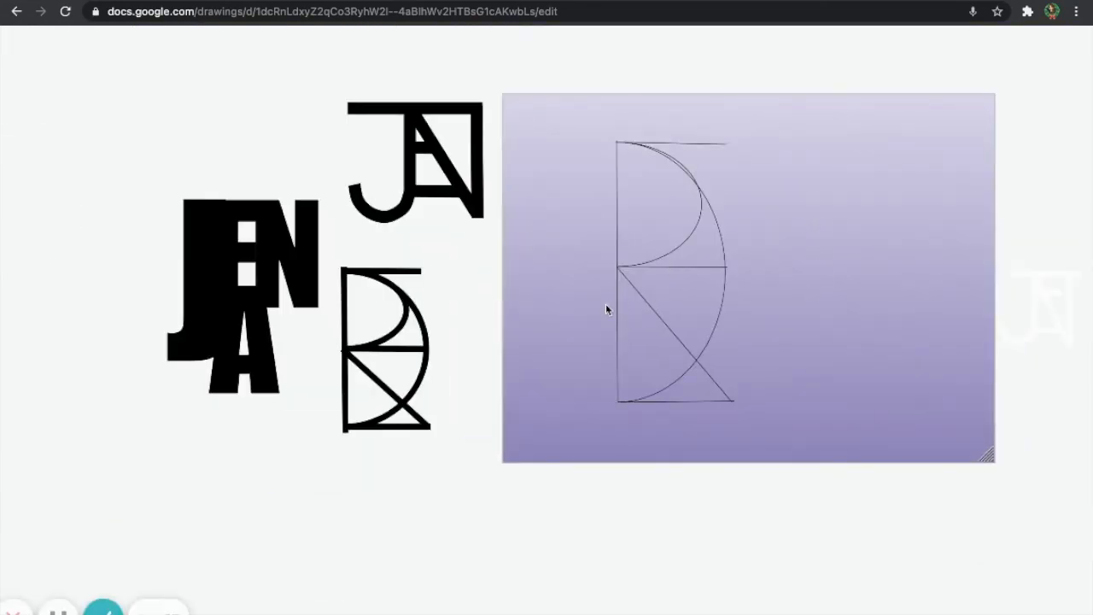
scroll(605, 305, down, 3)
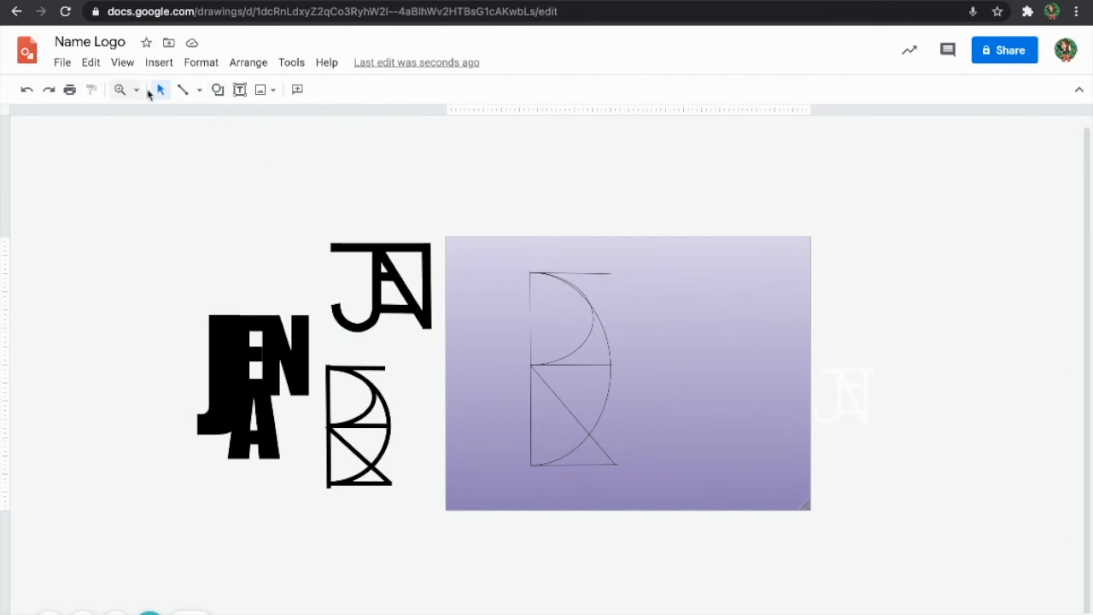
Step: Duplicate the small half circle and move the copy right, clear of the monogram, as the lower curve of an S
click(580, 351)
key(super+d)
key(Right)
key(Right)
key(Right)
key(Right)
key(Right)
key(Right)
key(Right)
key(Right)
key(Right)
key(Right)
key(Right)
key(Right)
key(Right)
key(Right)
key(Right)
key(Right)
key(Right)
key(Right)
key(Right)
key(Right)
key(Right)
key(Right)
key(Right)
key(Right)
key(Right)
key(Right)
key(Right)
key(Right)
key(Right)
key(Right)
key(Right)
key(Right)
key(Down)
key(Down)
key(Down)
key(Down)
key(Down)
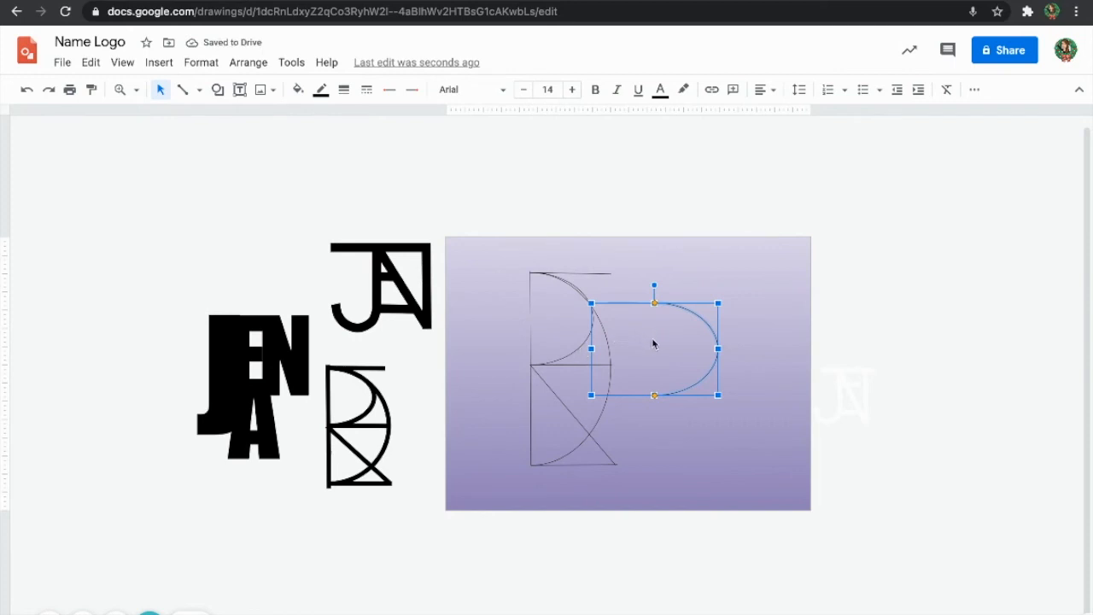
key(Right)
key(Down)
Step: Try to form an S by mirroring another half circle and placing it above the separate one so their ends meet
drag(724, 356, 485, 367)
key(Right)
key(Right)
key(Right)
key(Right)
key(Right)
key(Right)
key(Right)
key(Right)
key(Right)
key(Right)
key(Right)
key(Right)
key(Right)
key(Right)
key(Right)
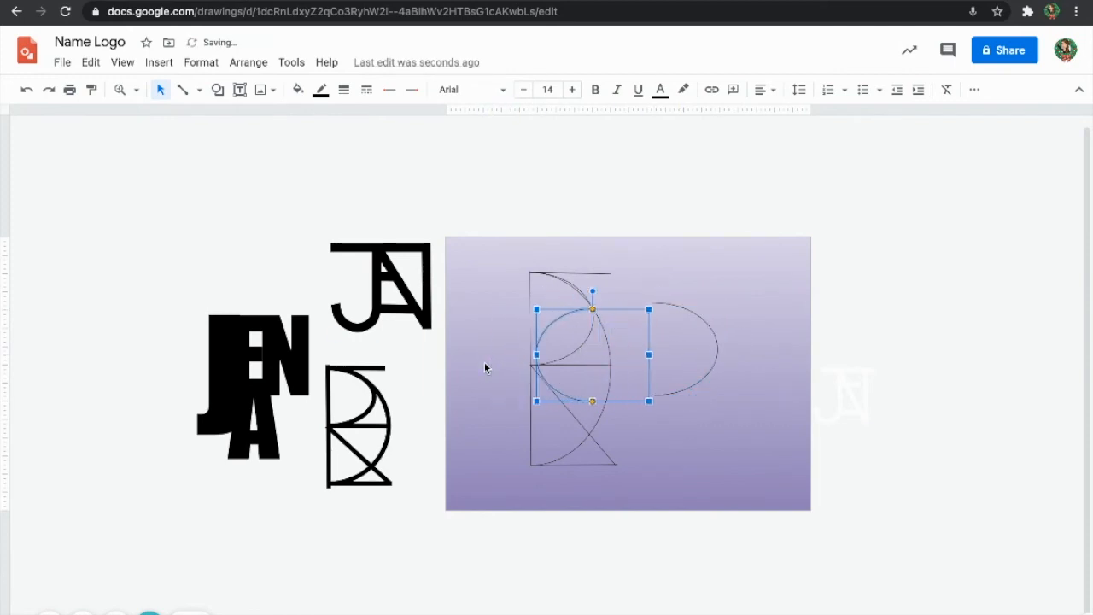
key(Right)
key(Right)
key(Right)
key(Right)
key(Up)
key(Up)
key(Up)
key(Up)
key(Up)
key(Up)
key(Up)
key(Up)
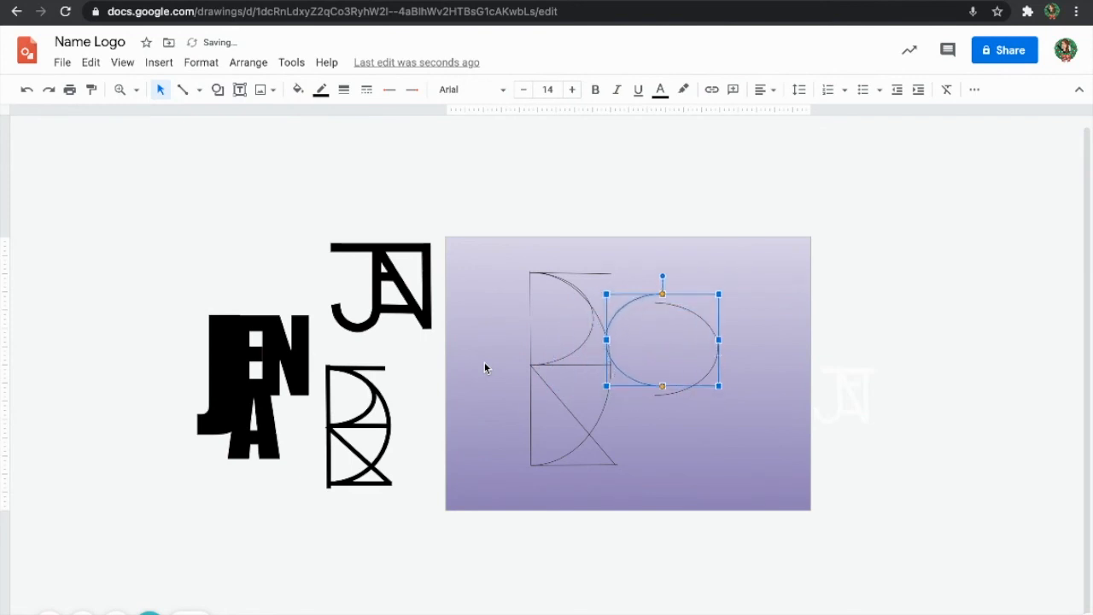
key(Up)
key(Up)
key(Up)
key(Up)
key(Up)
key(Up)
key(Up)
key(Up)
key(Up)
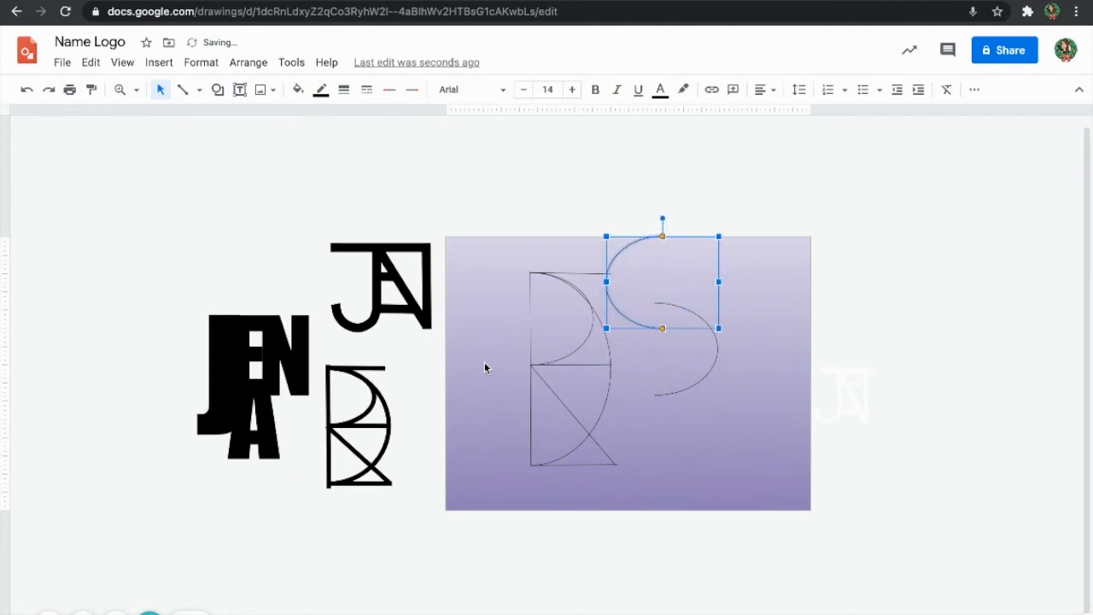
key(Right)
key(Right)
key(Right)
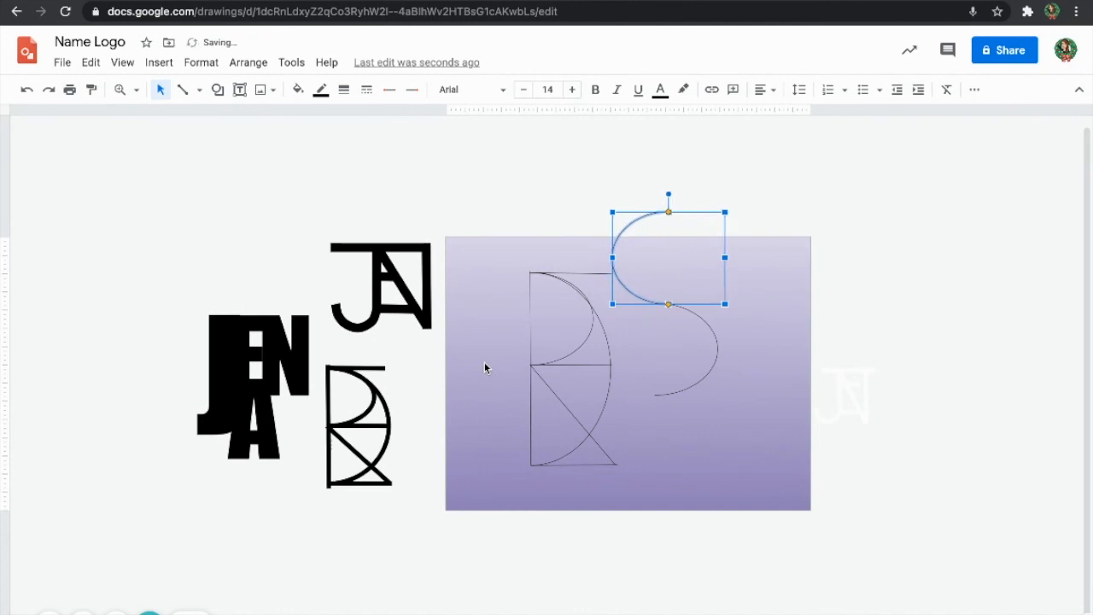
key(Down)
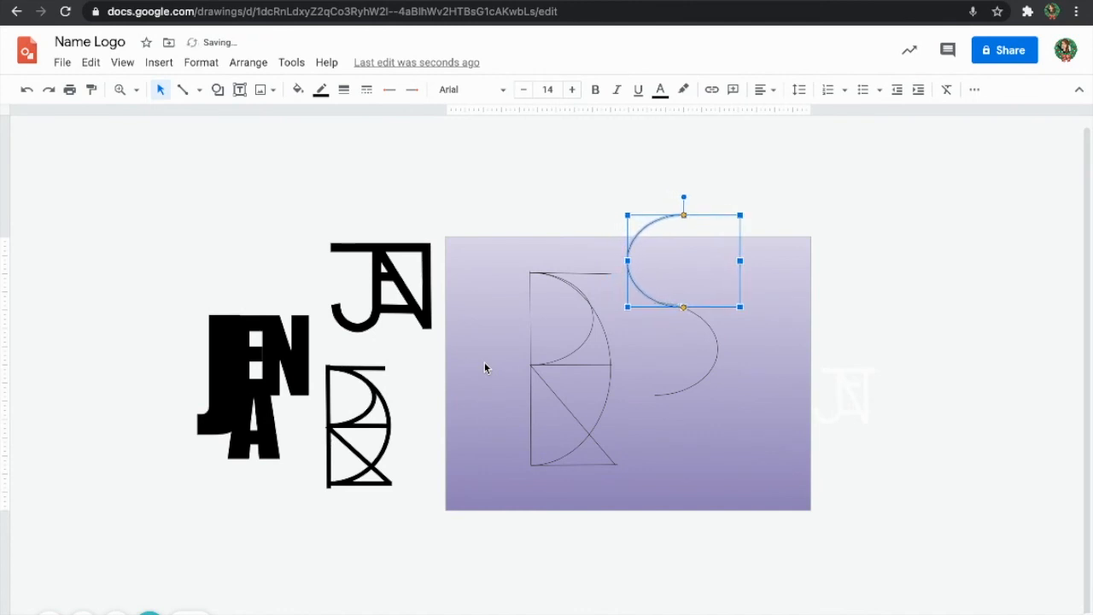
click(869, 268)
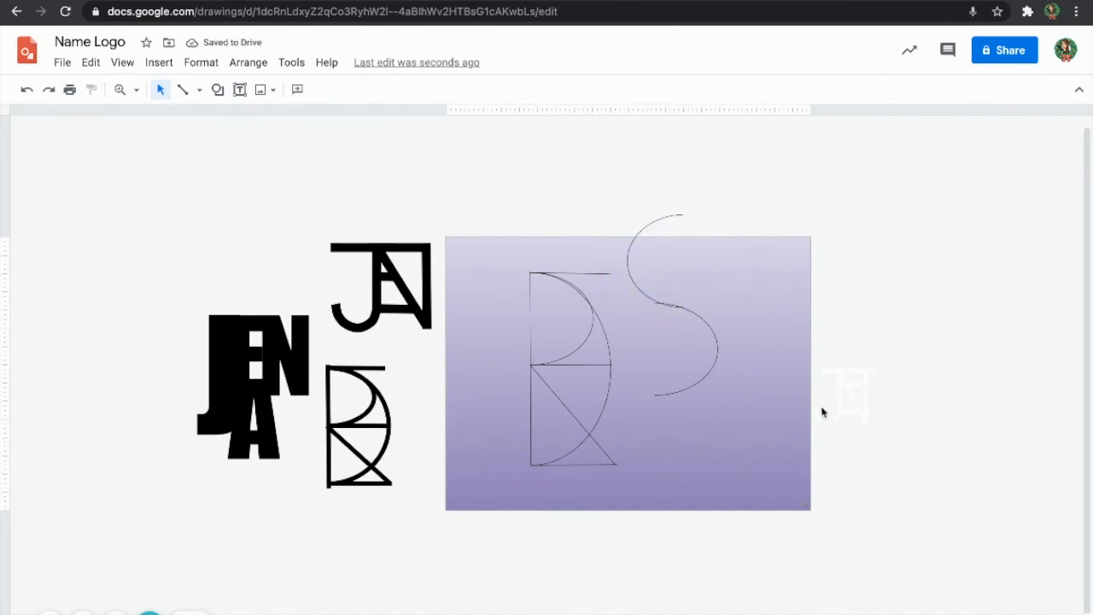
Step: Delete both half circles of the S shape to the right of the monogram
click(674, 304)
key(Delete)
click(701, 316)
key(Delete)
Step: Draw a freehand S with the Scribble tool beside the monogram, matching its height, and set its line weight to 4px
click(199, 89)
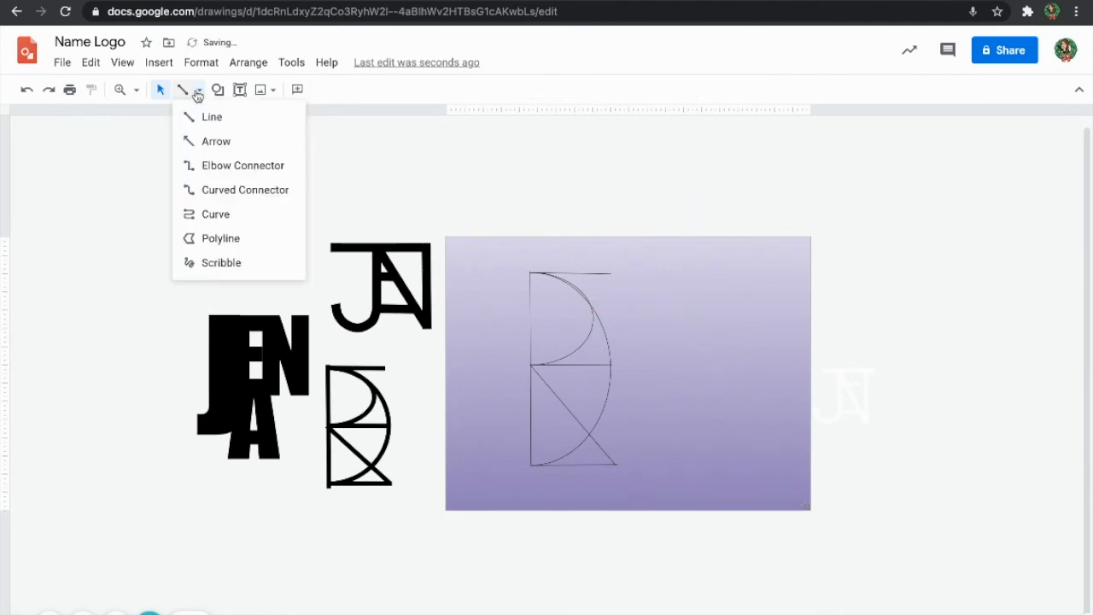
click(221, 263)
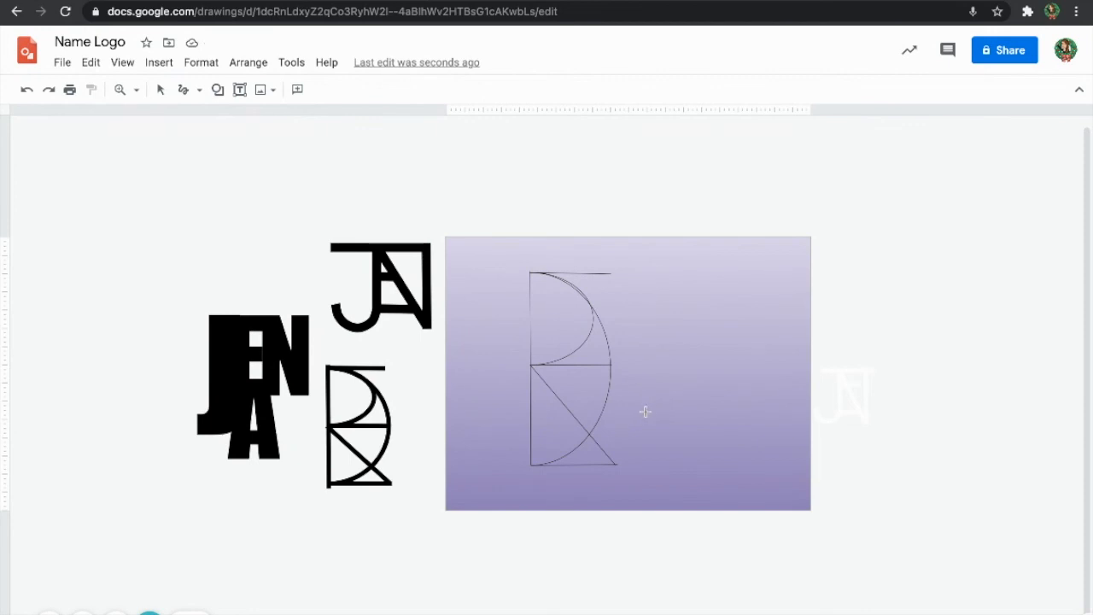
mouse_move(645, 416)
mouse_down()
mouse_move(654, 445)
mouse_move(678, 459)
mouse_move(727, 420)
mouse_move(728, 397)
mouse_up()
drag(677, 349, 663, 299)
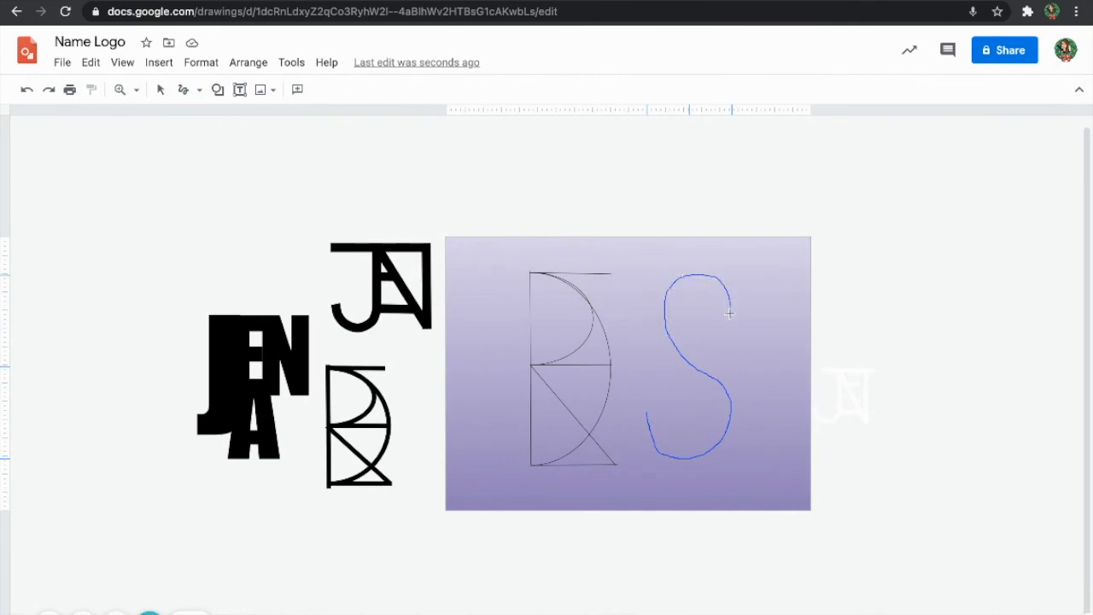
drag(728, 313, 728, 313)
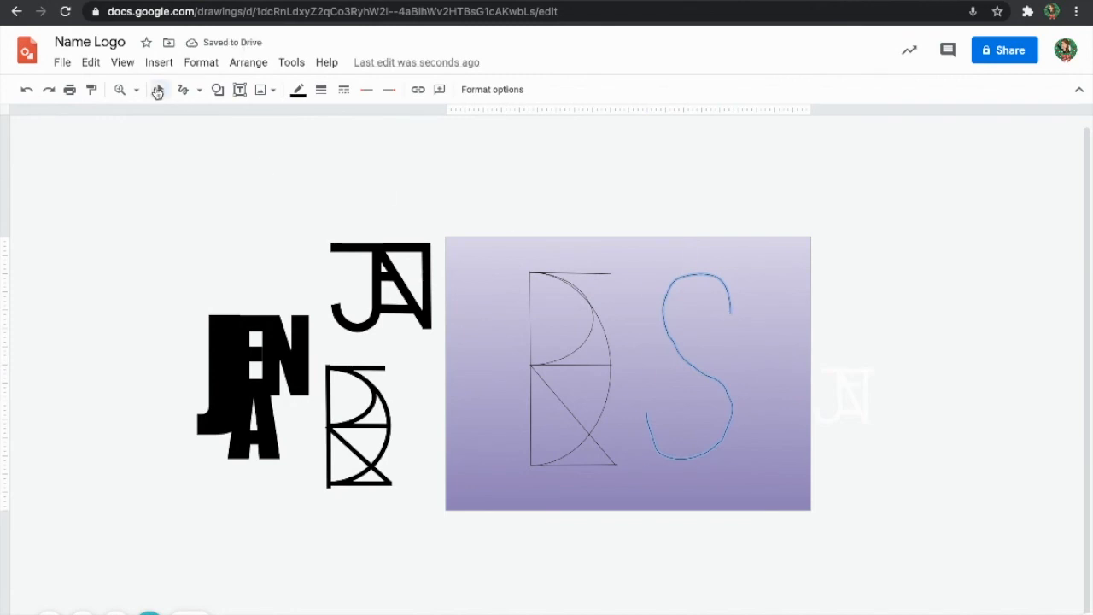
click(321, 88)
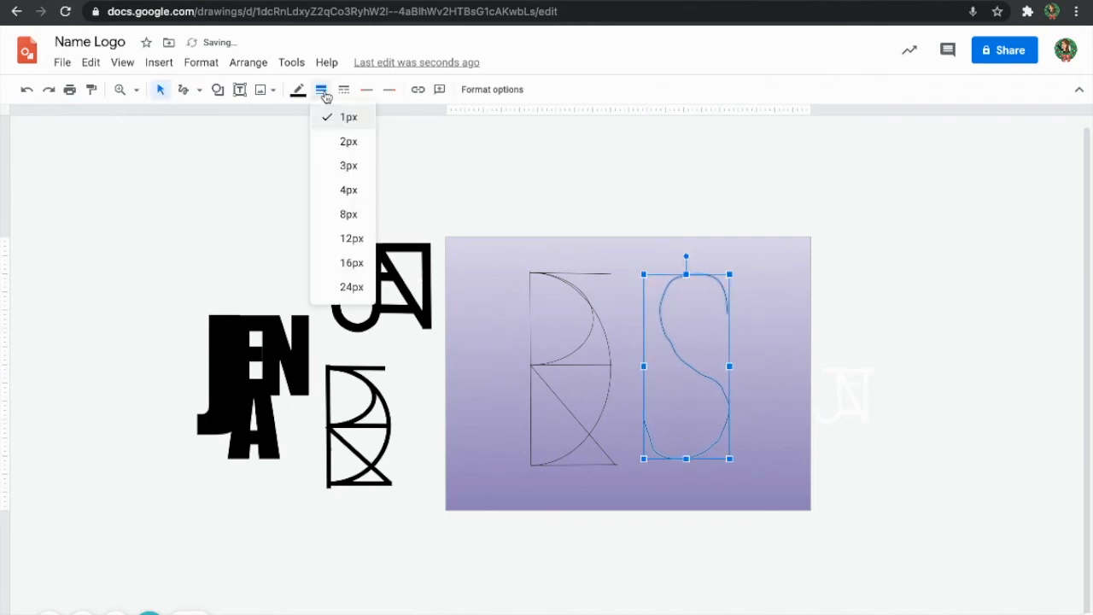
click(351, 195)
Step: Try the scribbled S over the monogram's letters, then delete it
key(Left)
key(Left)
key(Left)
key(Left)
key(Left)
key(Left)
key(Left)
key(Left)
key(Left)
key(Left)
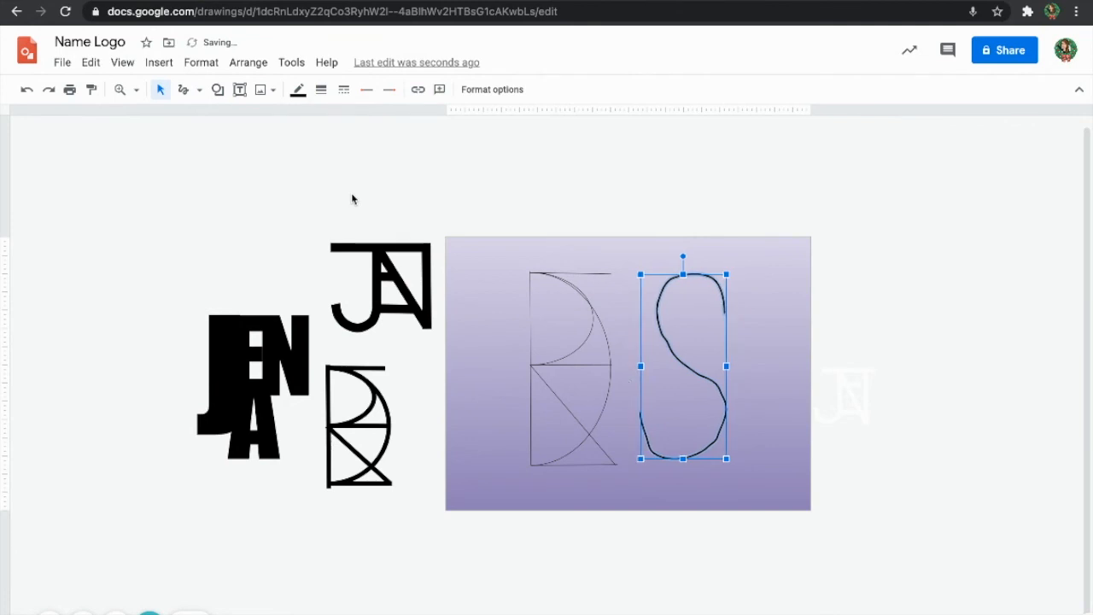
key(Left)
key(Left)
key(Left)
key(Left)
key(Left)
key(Left)
key(Left)
key(Left)
key(Left)
key(Left)
key(Left)
key(Left)
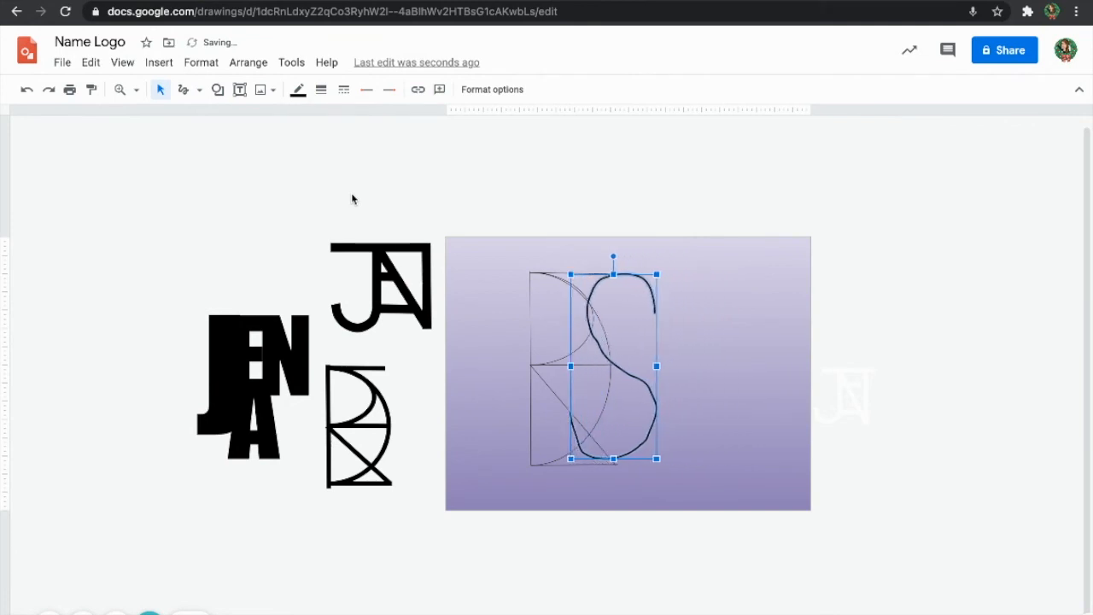
key(Right)
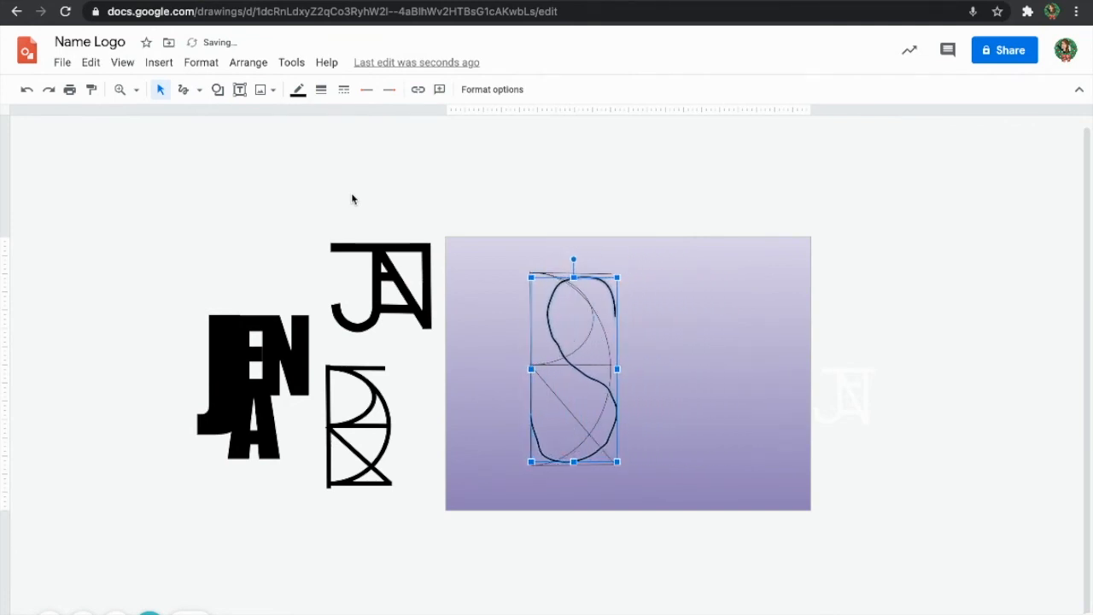
key(Delete)
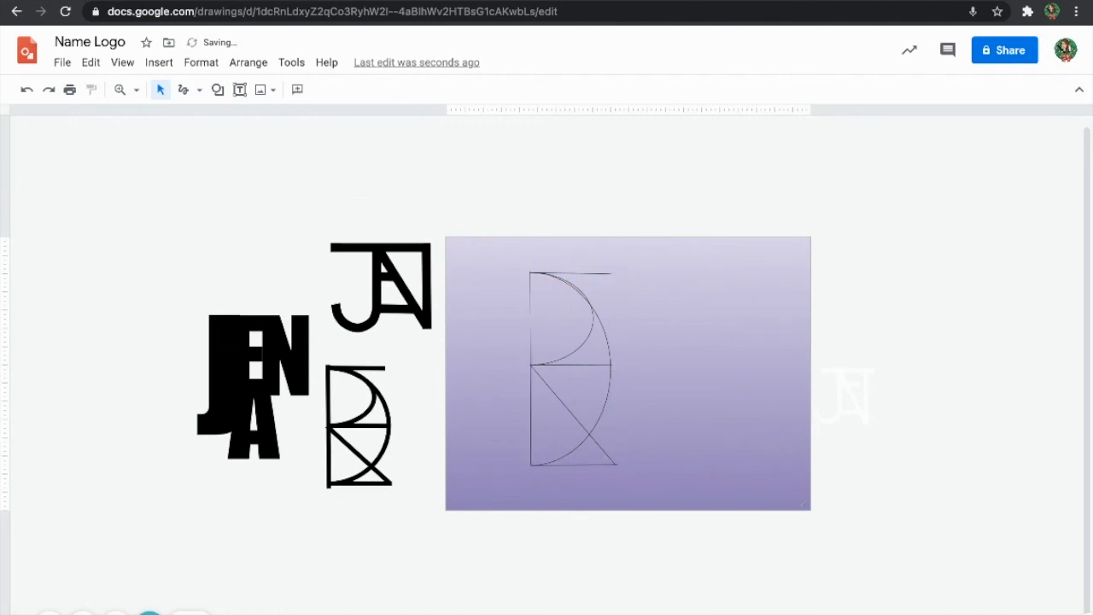
Step: Add a small text box containing the letter S to the right of the monogram
click(240, 91)
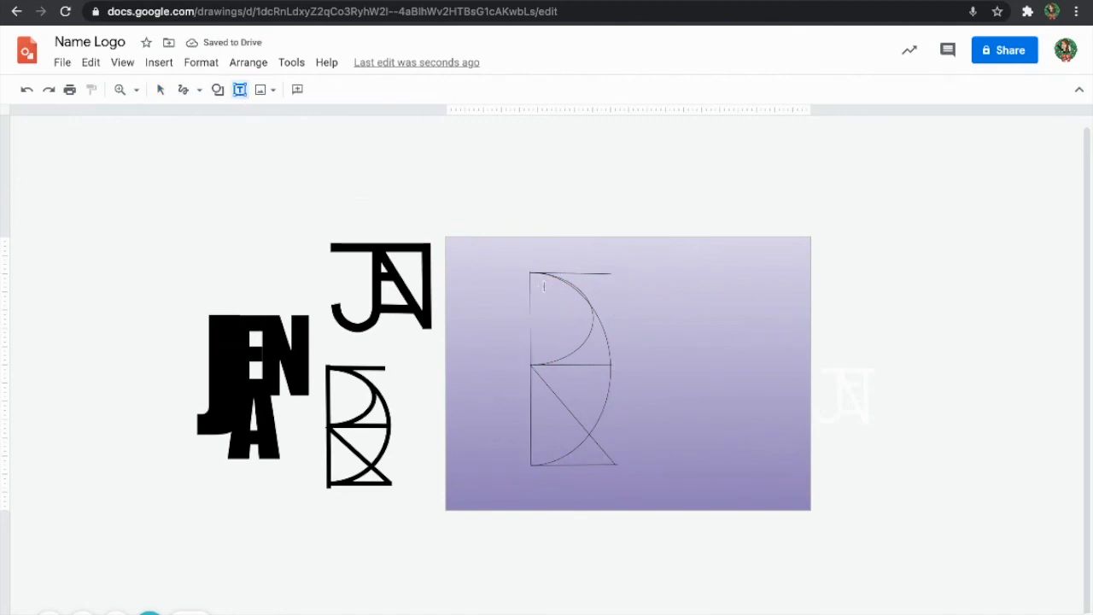
drag(671, 290, 731, 353)
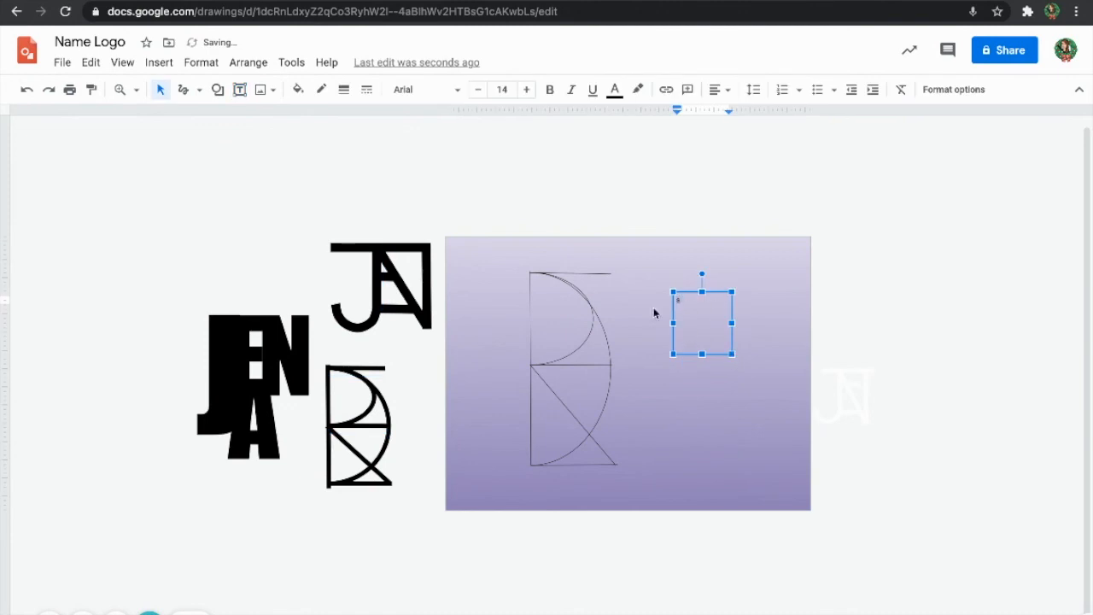
text(S)
Step: Set the letter S to font size 300 and the Amatic SC font
drag(703, 303, 646, 303)
click(513, 89)
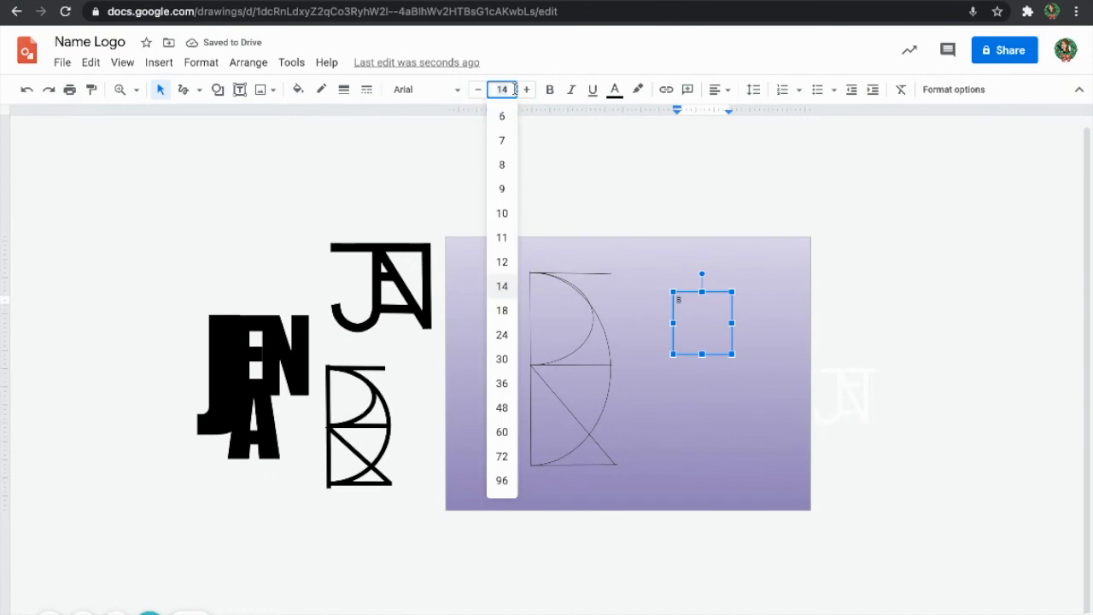
key(Return)
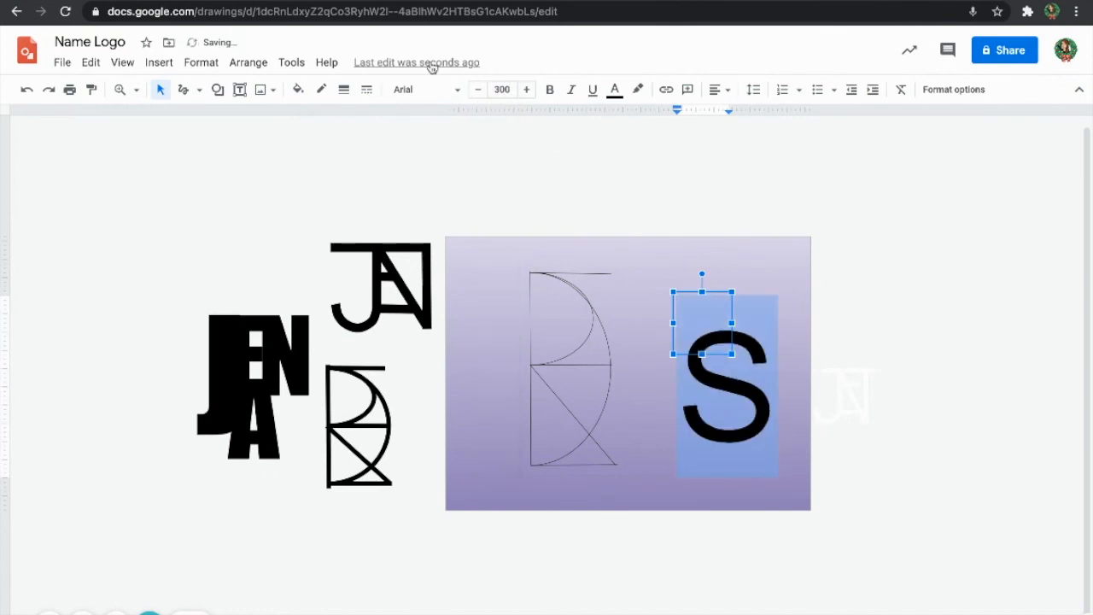
click(425, 88)
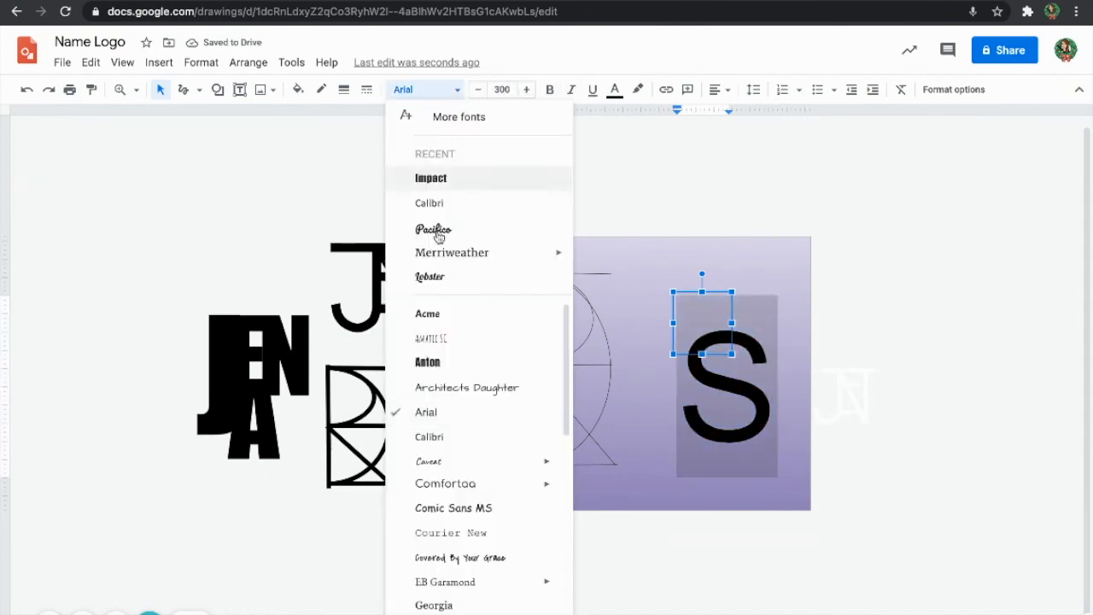
click(432, 344)
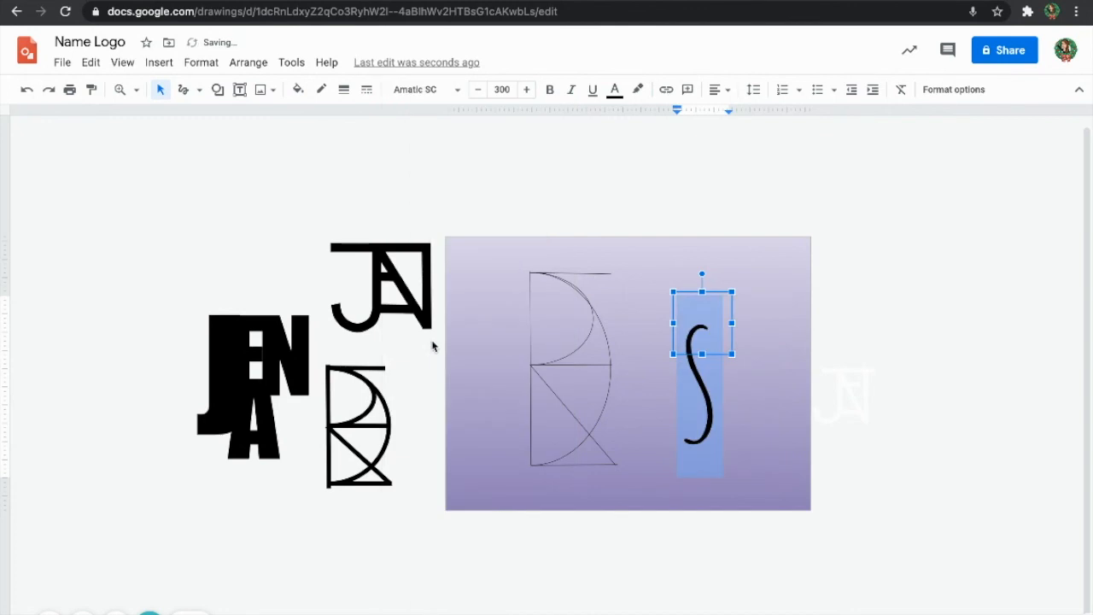
Step: Move the letter S text box slightly left, closer to the thin-line monogram on the canvas
click(159, 92)
key(Left)
key(Left)
key(Left)
key(Left)
key(Left)
key(Left)
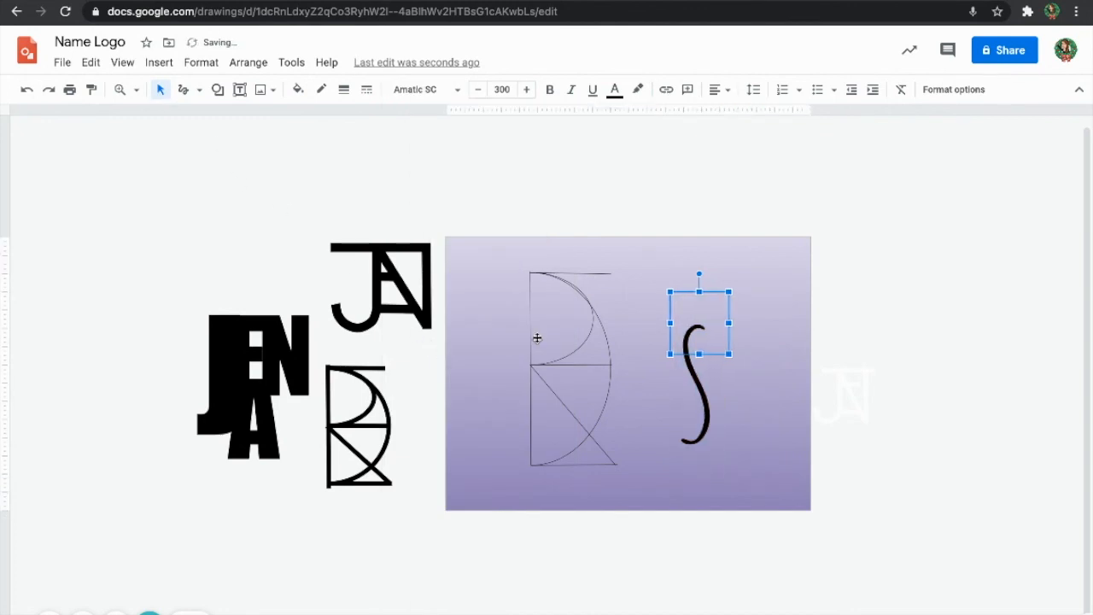
key(Left)
click(713, 386)
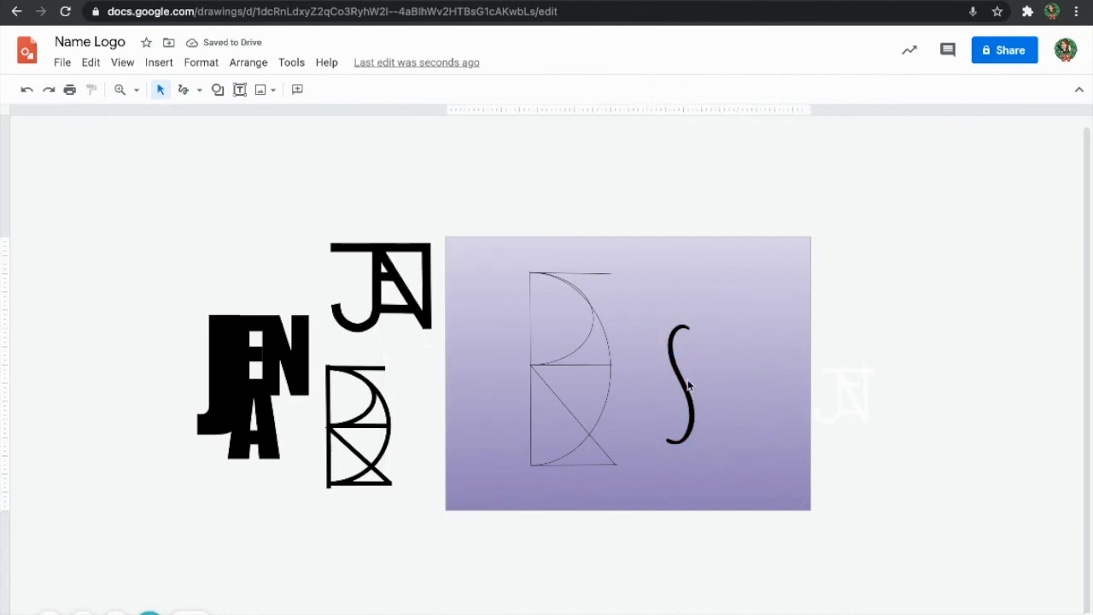
Step: Enlarge the letter S to font size 400
click(689, 383)
drag(692, 381, 660, 378)
click(514, 89)
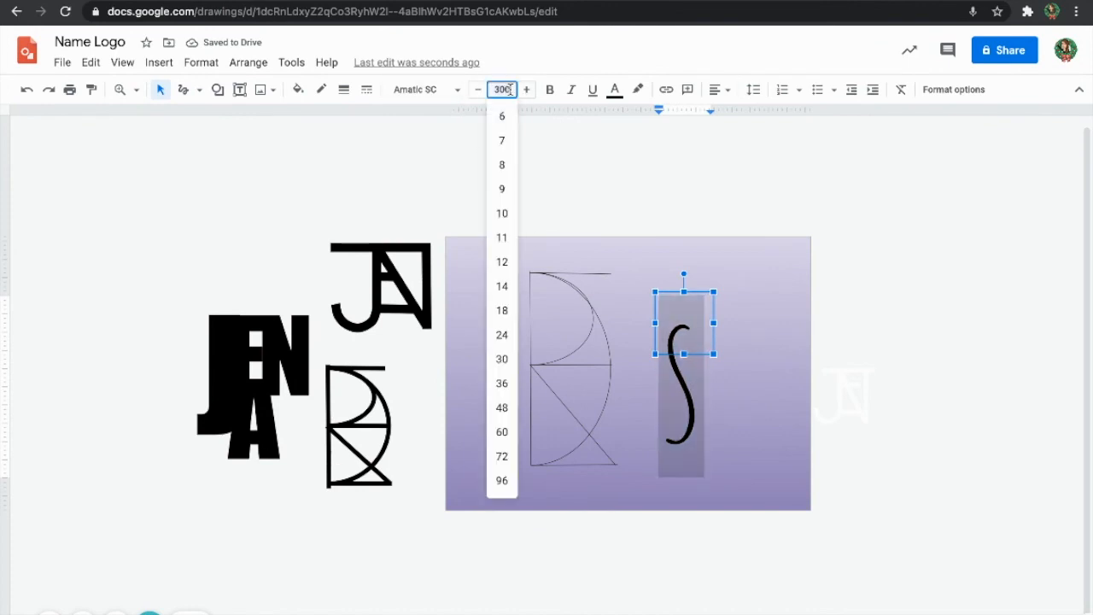
text(400)
key(Return)
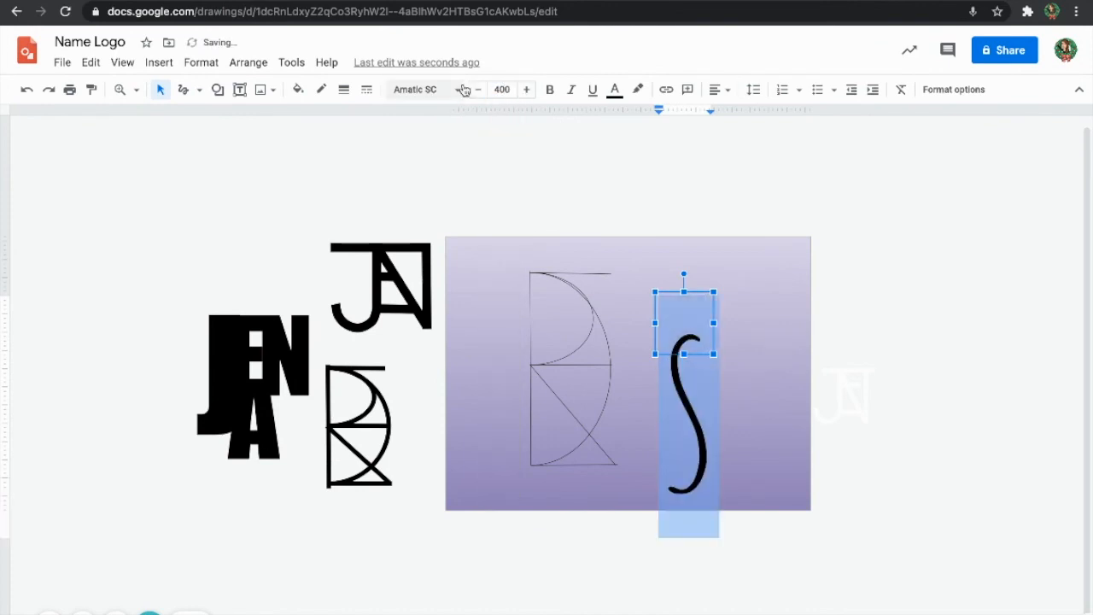
click(160, 95)
click(695, 422)
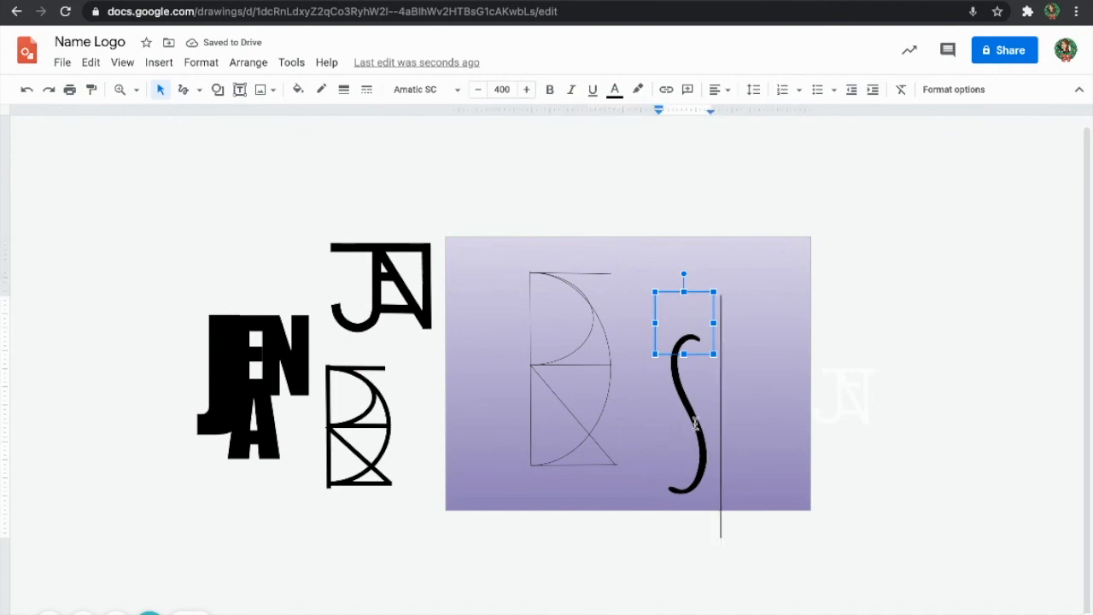
click(773, 415)
Step: Select all the thin lines and arcs of the D, R and E monogram and move them right until they overlap the S
drag(620, 262, 533, 489)
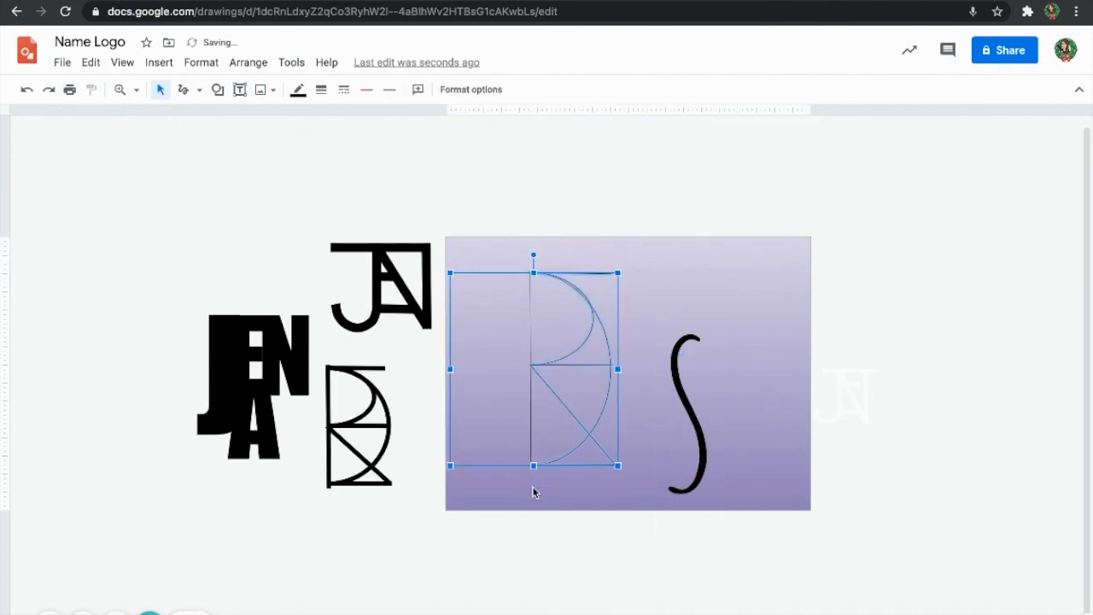
click(559, 540)
drag(584, 559, 523, 245)
key(Right)
key(Right)
key(Right)
key(Right)
key(Right)
key(Right)
key(Right)
key(Right)
key(Right)
key(Right)
key(Right)
key(Right)
key(Right)
key(Right)
key(Right)
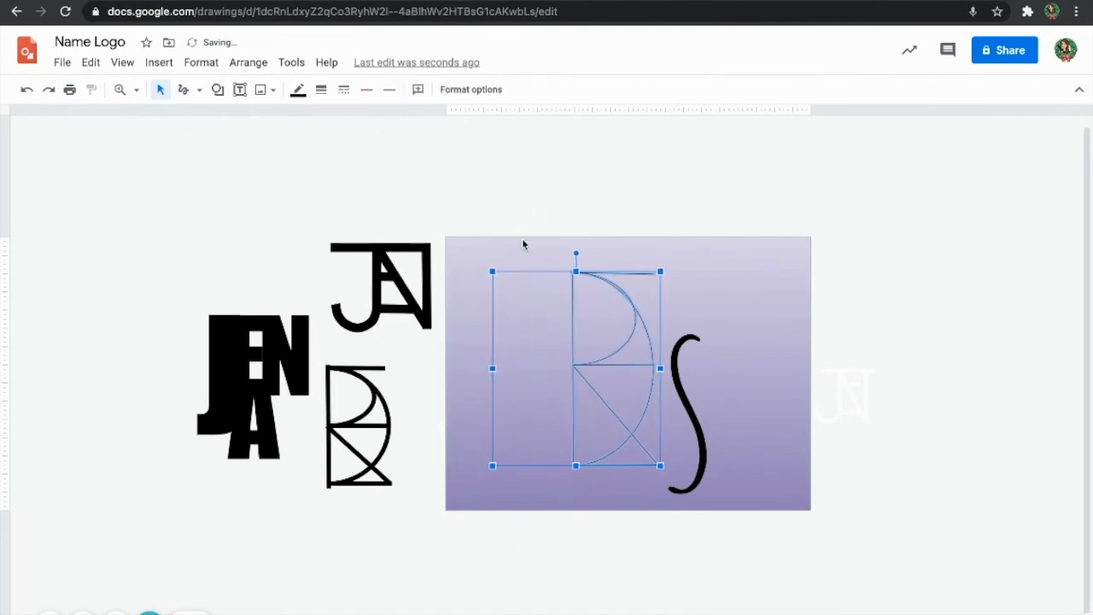
key(Right)
key(Right)
key(Right)
key(Right)
key(Right)
key(Right)
key(Right)
key(Right)
key(Right)
key(Right)
key(Right)
key(Right)
key(Right)
key(Right)
key(Right)
key(Right)
key(Right)
key(Right)
key(Right)
key(Right)
key(Escape)
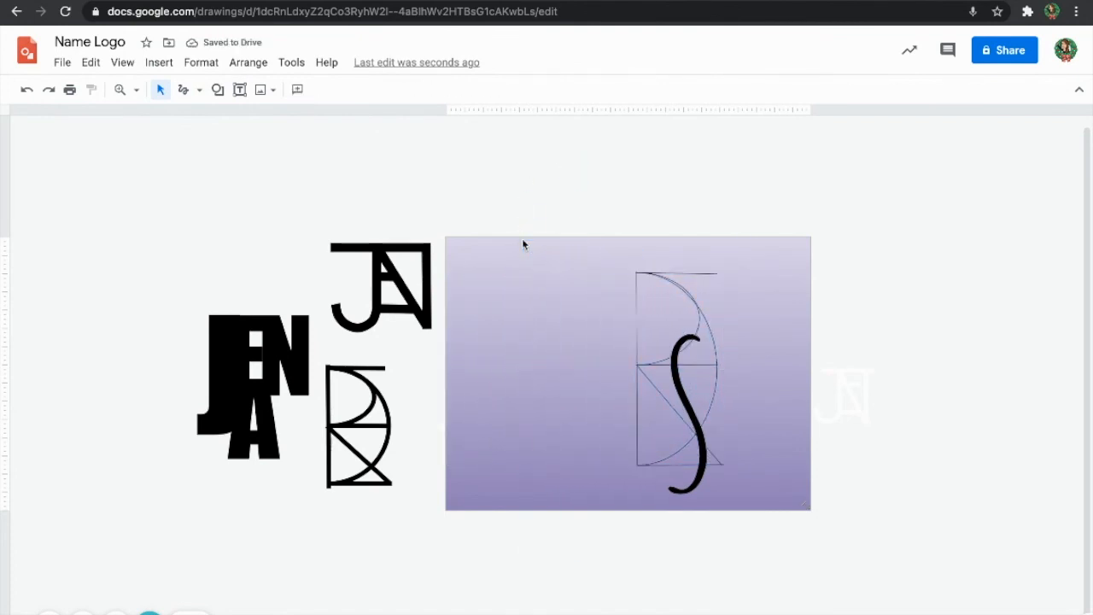
Step: Nudge the monogram lines down and slightly right until the S sits inside the outline of the D
key(Down)
key(Down)
key(Down)
key(Down)
key(Down)
key(Down)
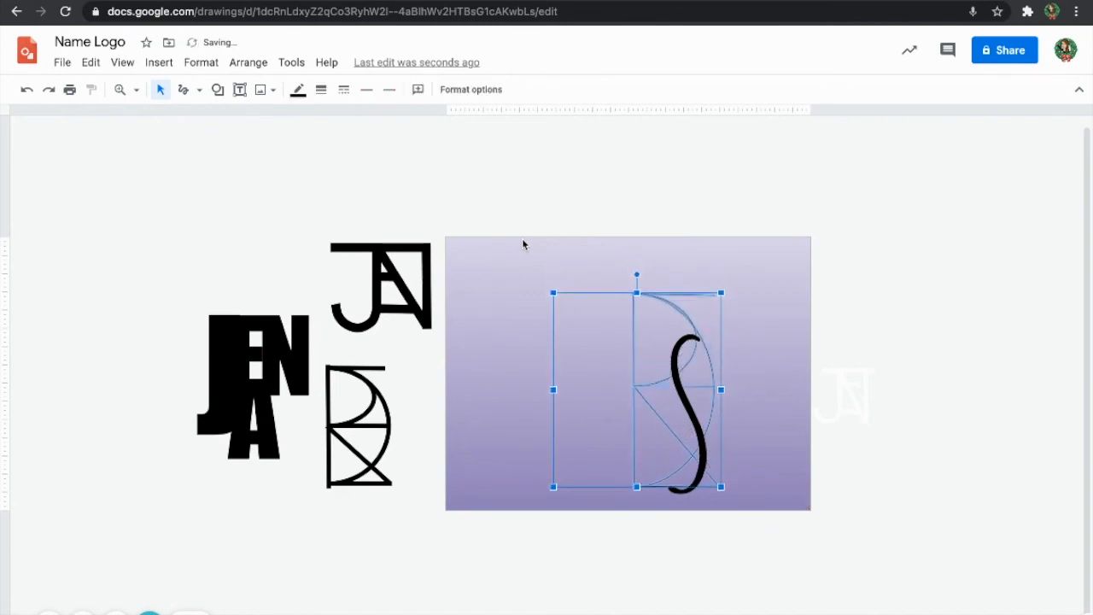
key(Right)
key(Right)
key(Down)
key(Down)
key(Down)
key(Down)
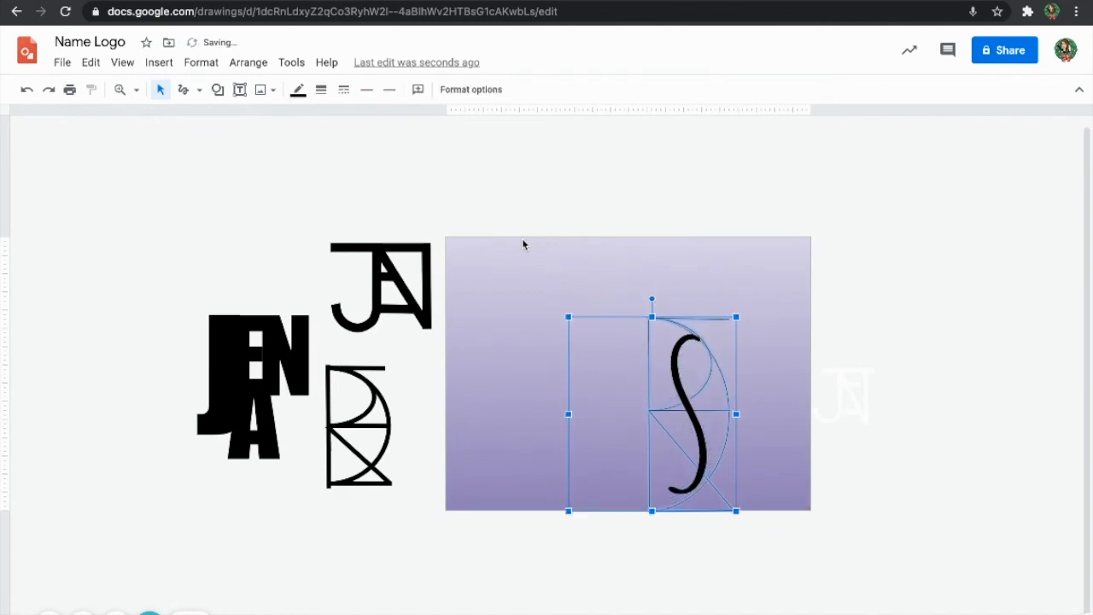
click(688, 514)
Step: Select the monogram lines together with the S and give them a heavier line weight to match the letter's thickness
drag(752, 565, 623, 295)
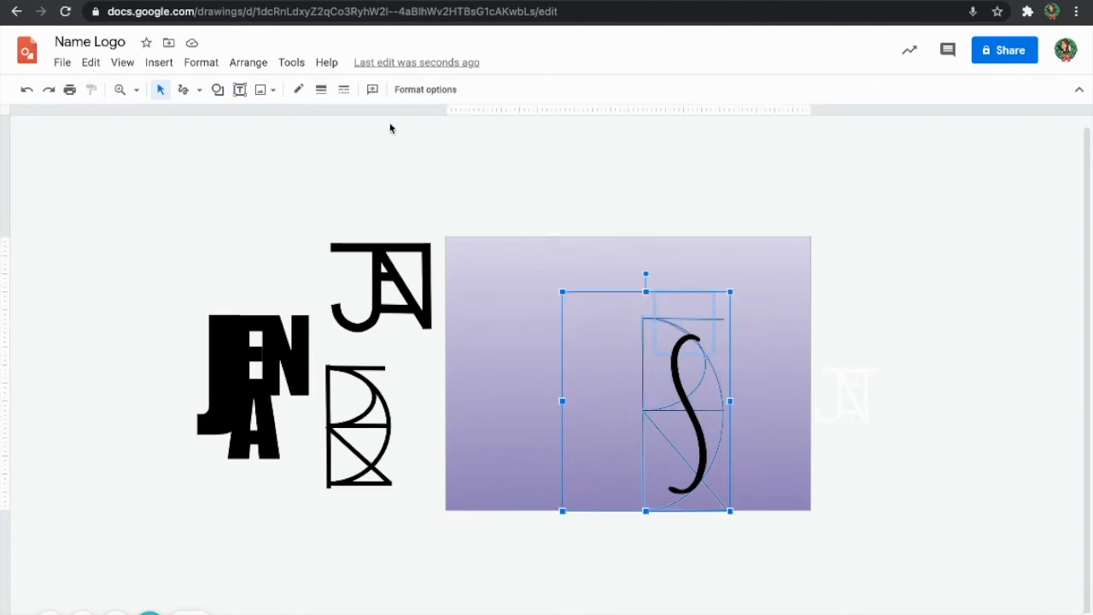
click(321, 89)
click(353, 242)
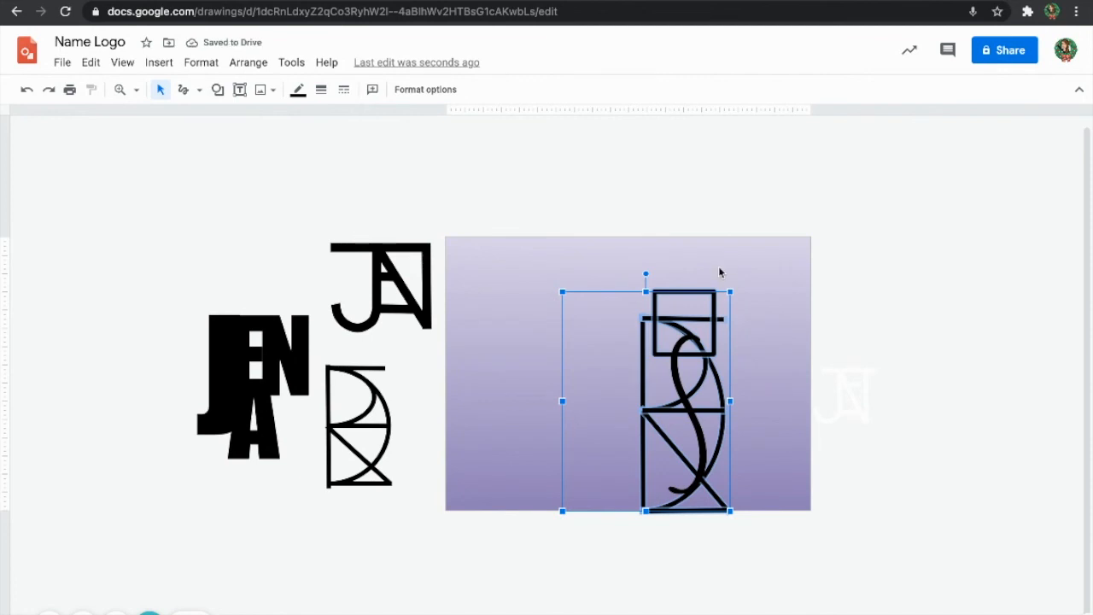
Step: Make the border of the letter S text box transparent
click(700, 293)
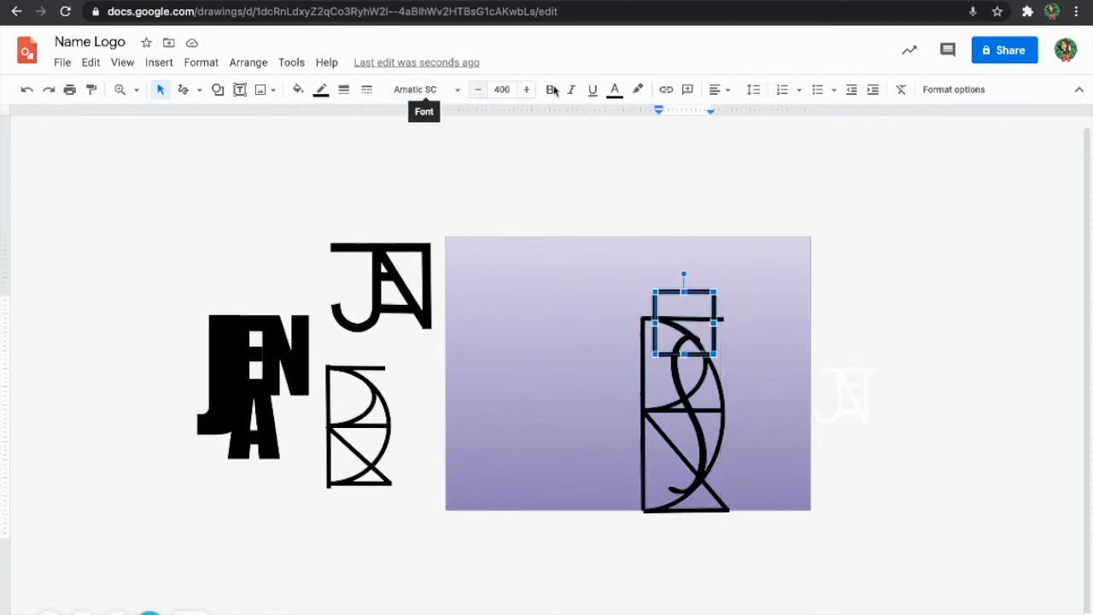
click(321, 90)
click(377, 119)
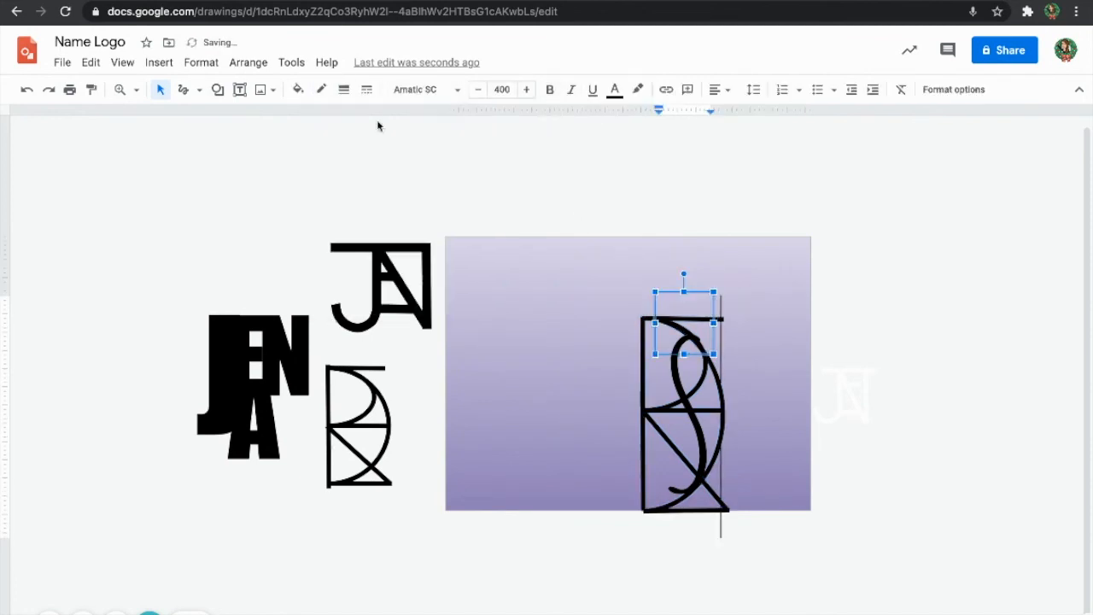
Step: Select all the monogram lines and the S text box and group them
click(648, 349)
drag(736, 287, 614, 578)
click(247, 62)
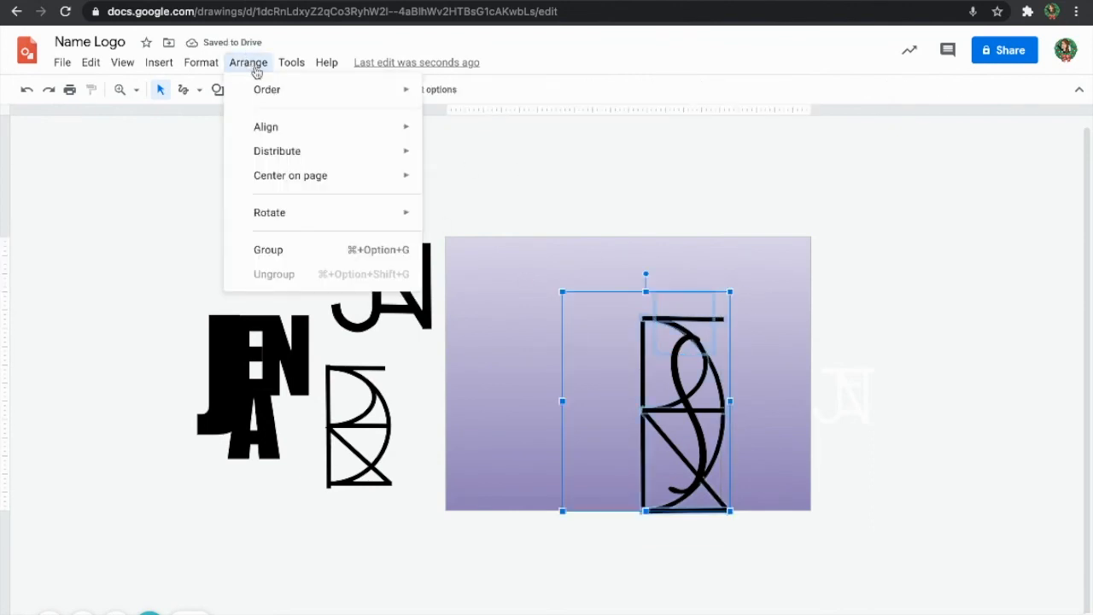
click(256, 248)
Step: Move the whole monogram with its S up and left to the middle of the gradient canvas, and deselect it
key(Up)
key(Up)
key(Up)
key(Up)
key(Up)
key(Up)
key(Up)
key(Up)
key(Up)
key(Up)
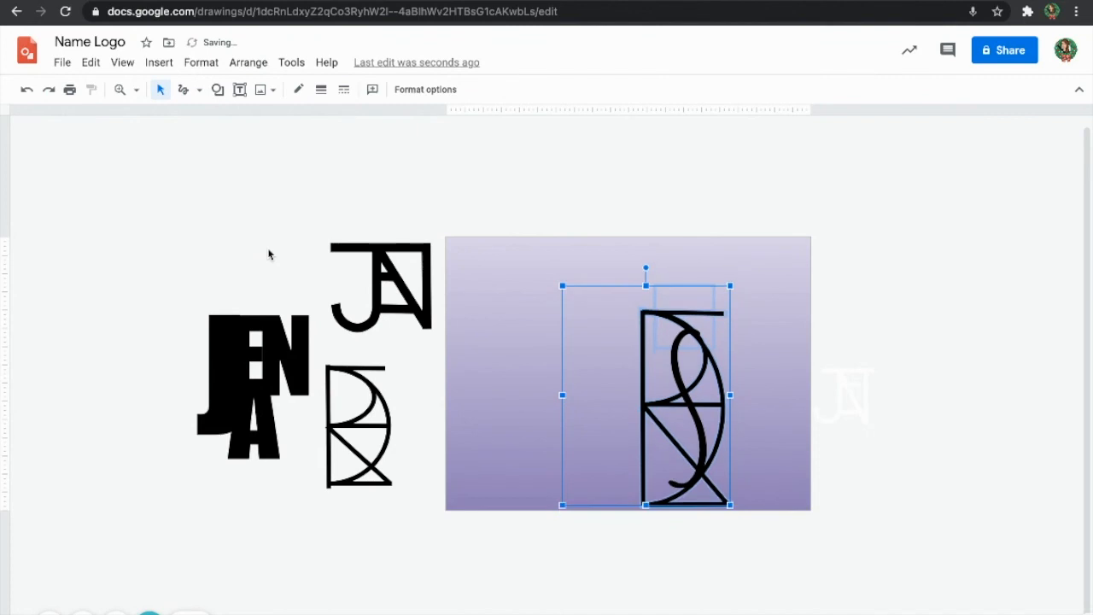
key(Left)
key(Left)
key(Left)
key(Left)
key(Left)
key(Left)
key(Left)
key(Left)
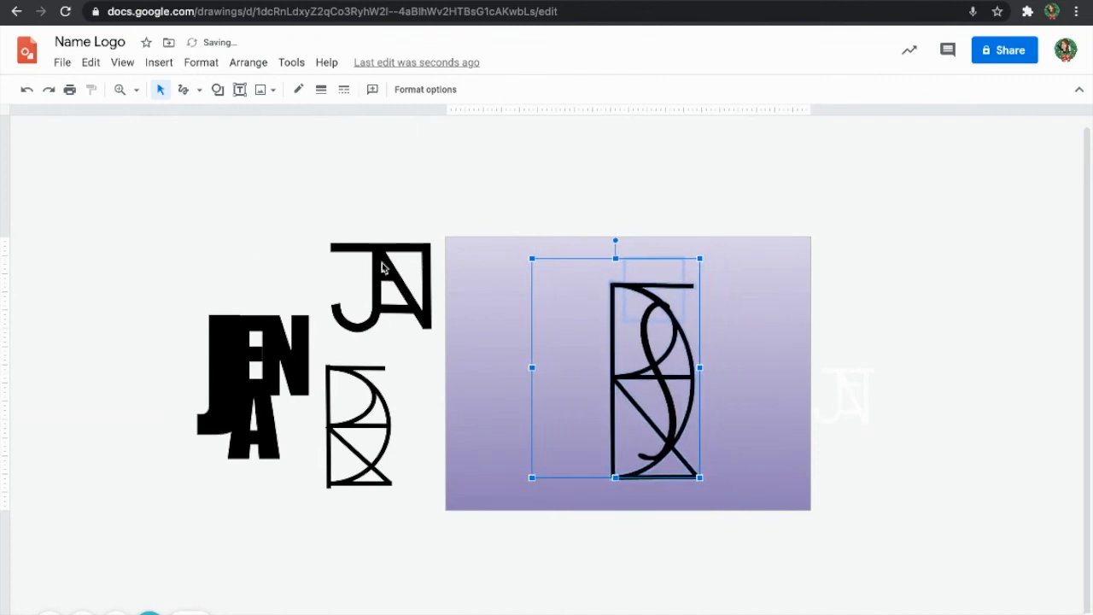
key(Escape)
drag(722, 256, 586, 491)
key(Left)
key(Left)
key(Left)
key(Left)
key(Left)
key(Left)
key(Left)
key(Left)
key(Left)
key(Left)
key(Left)
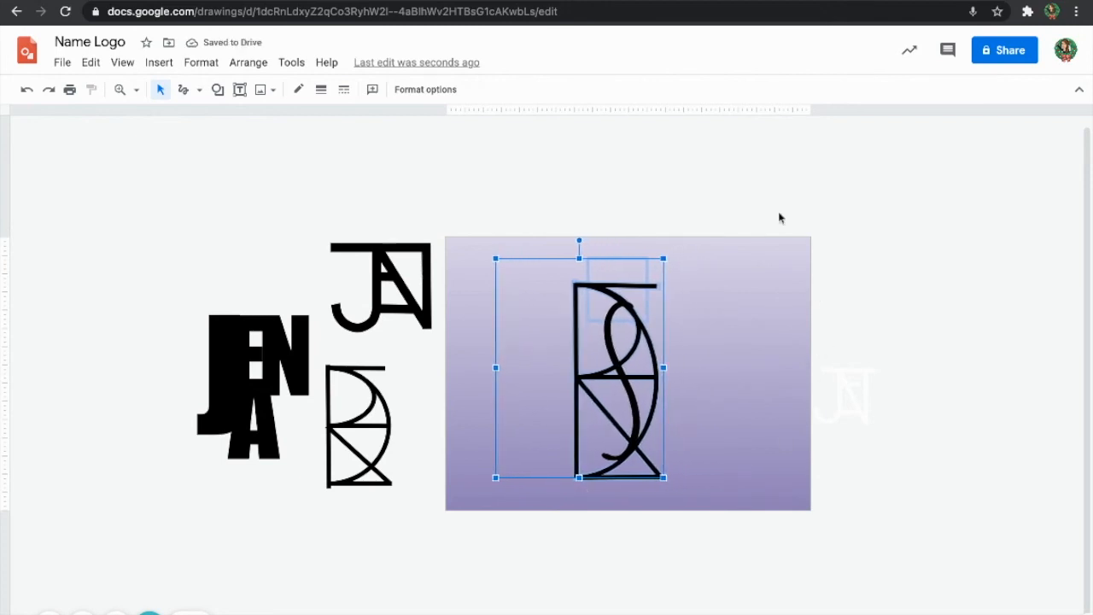
key(Escape)
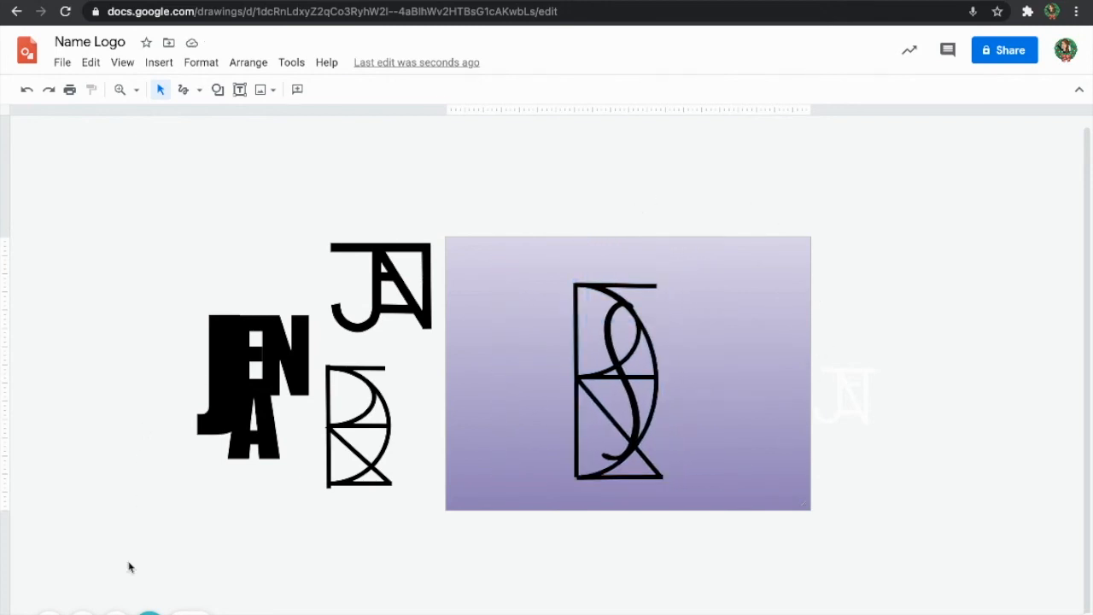